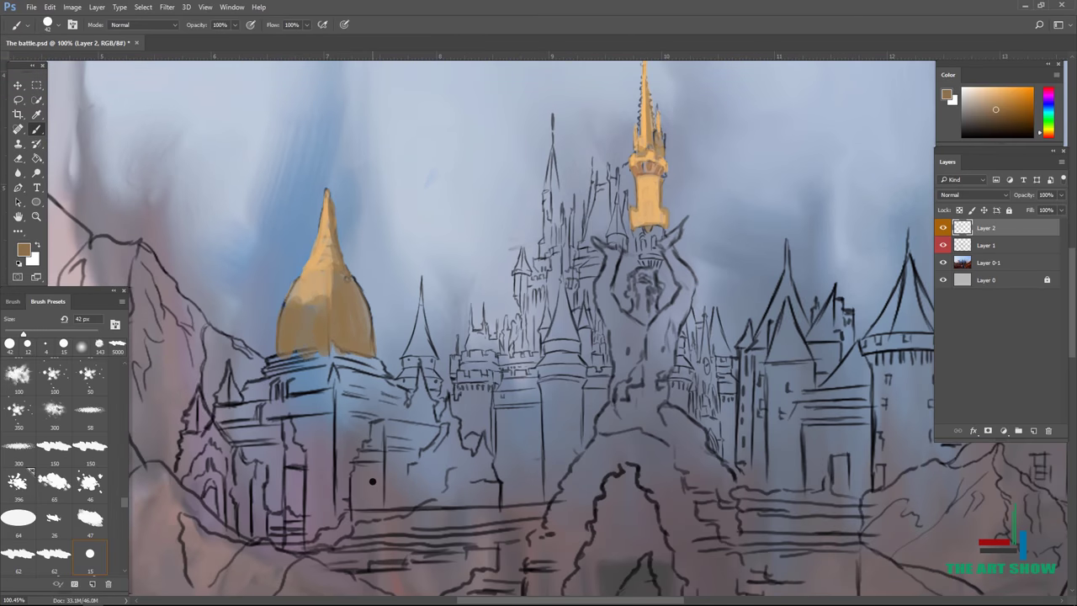
Paint the small spire beside the large dome in light orange with a 10 px brush
{"action": "right_click", "coordinate": [421, 286]}
{"action": "key", "text": "ctrl+plus"}
{"action": "left_click_drag", "start_coordinate": [398, 243], "coordinate": [429, 396]}
{"action": "left_click_drag", "start_coordinate": [399, 242], "coordinate": [369, 387]}
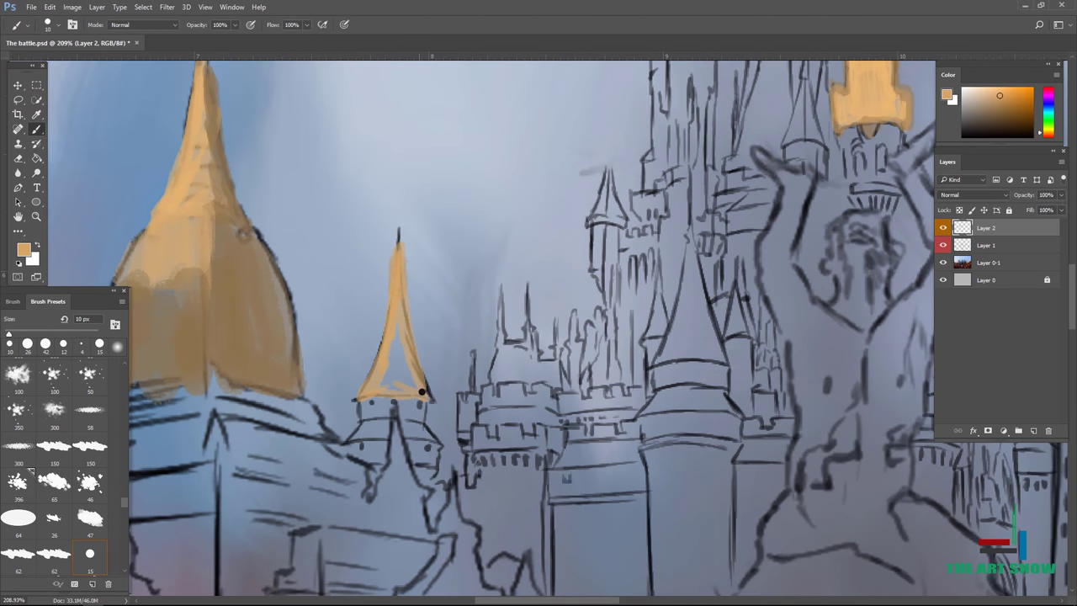
Shade the small spire's edge and base with a darker brown sampled from the painting
{"action": "key", "text": "ctrl+plus"}
{"action": "left_click", "coordinate": [356, 329], "text": "alt"}
{"action": "mouse_move", "coordinate": [413, 305]}
{"action": "left_mouse_down"}
{"action": "mouse_move", "coordinate": [359, 332]}
{"action": "mouse_move", "coordinate": [454, 322]}
{"action": "mouse_move", "coordinate": [429, 247]}
{"action": "left_mouse_up"}
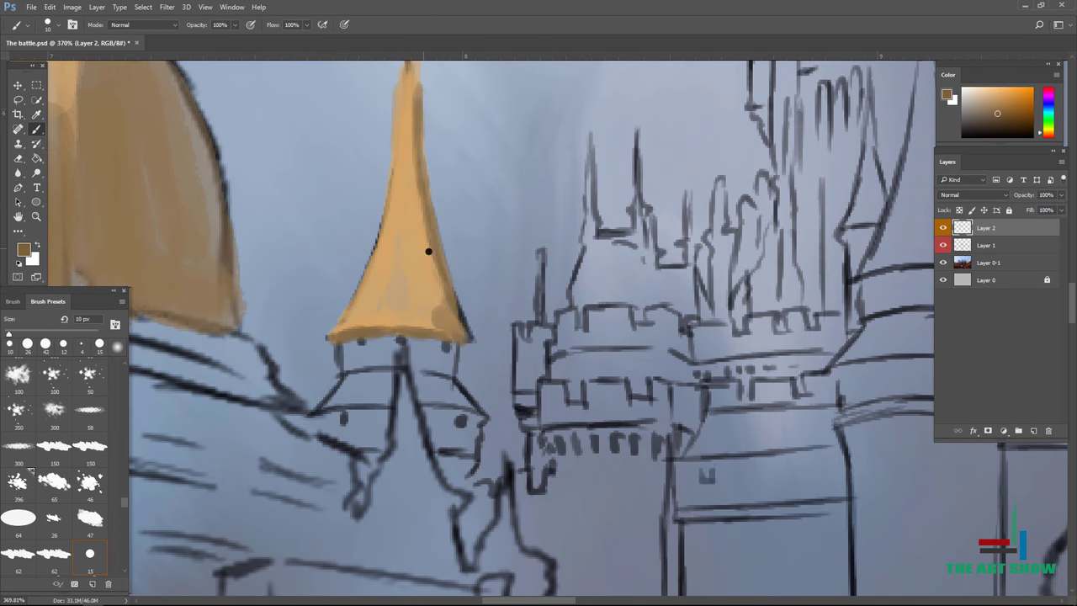
{"action": "scroll", "coordinate": [379, 223], "scroll_direction": "up", "scroll_amount": 3}
{"action": "left_click_drag", "start_coordinate": [379, 223], "coordinate": [395, 401]}
Paint light orange pillars with dark window openings between them beneath the small spire's roof
{"action": "scroll", "coordinate": [356, 354], "scroll_direction": "up", "scroll_amount": 2}
{"action": "left_click_drag", "start_coordinate": [355, 353], "coordinate": [370, 383]}
{"action": "left_click_drag", "start_coordinate": [450, 345], "coordinate": [452, 391]}
{"action": "left_click", "coordinate": [402, 178], "text": "alt"}
{"action": "left_click_drag", "start_coordinate": [340, 349], "coordinate": [345, 391]}
{"action": "mouse_move", "coordinate": [400, 343]}
{"action": "left_mouse_down"}
{"action": "mouse_move", "coordinate": [404, 387]}
{"action": "mouse_move", "coordinate": [431, 386]}
{"action": "left_mouse_up"}
{"action": "left_click_drag", "start_coordinate": [478, 346], "coordinate": [479, 395]}
Paint the lower roof tier beneath the small spire's windows in sampled brown
{"action": "left_click", "coordinate": [351, 395], "text": "alt"}
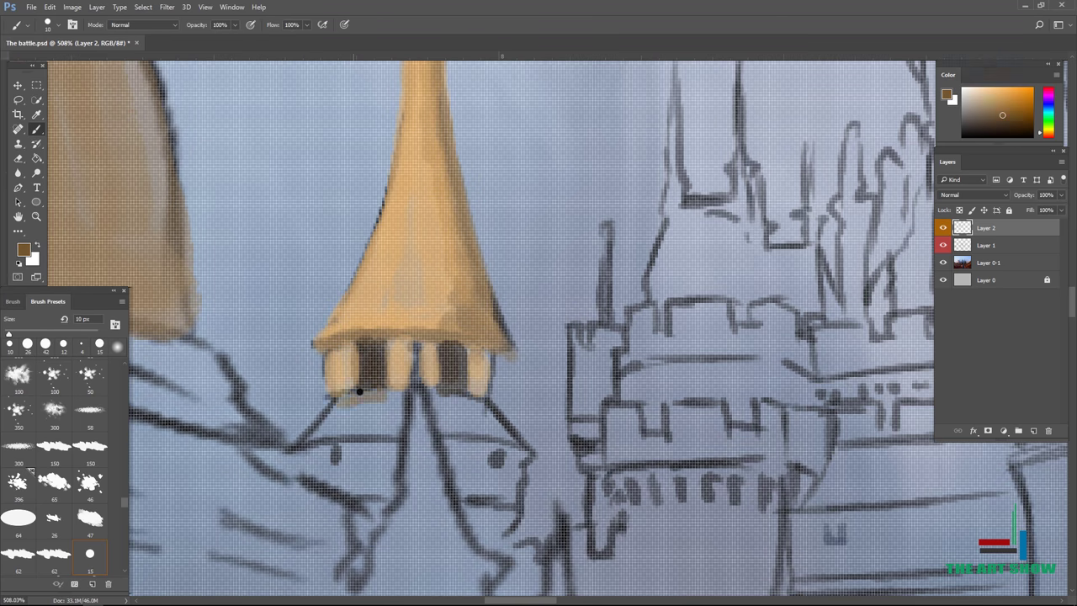
{"action": "left_click_drag", "start_coordinate": [351, 404], "coordinate": [296, 444]}
{"action": "scroll", "coordinate": [354, 413], "scroll_direction": "down", "scroll_amount": 10}
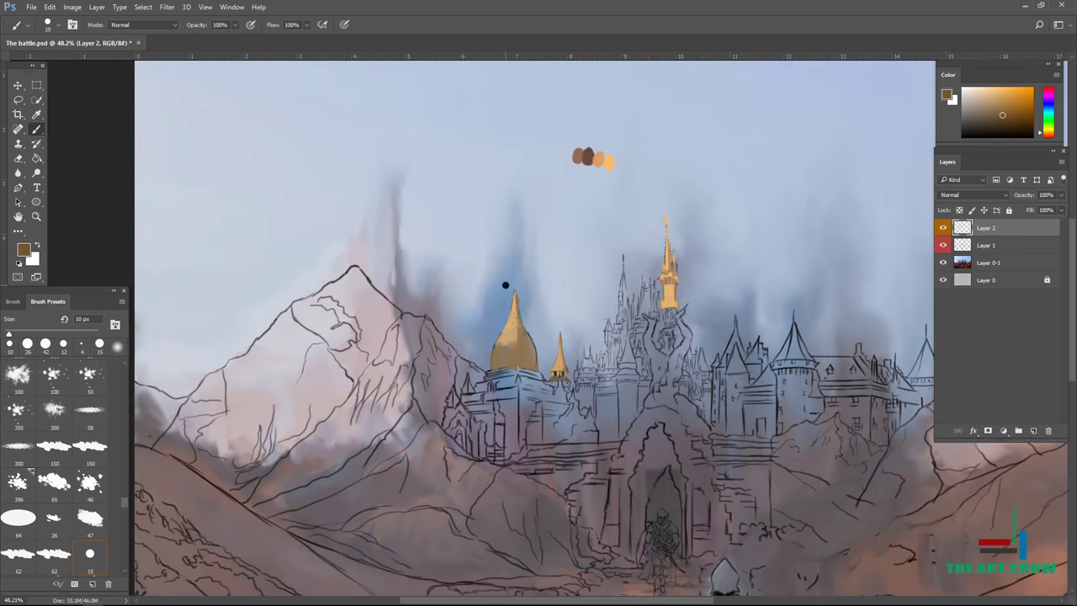
Paint the lit side of the thin castle tower and the small turret's cone roof in light orange
{"action": "scroll", "coordinate": [648, 263], "scroll_direction": "up", "scroll_amount": 6}
{"action": "left_click", "coordinate": [522, 343], "text": "alt"}
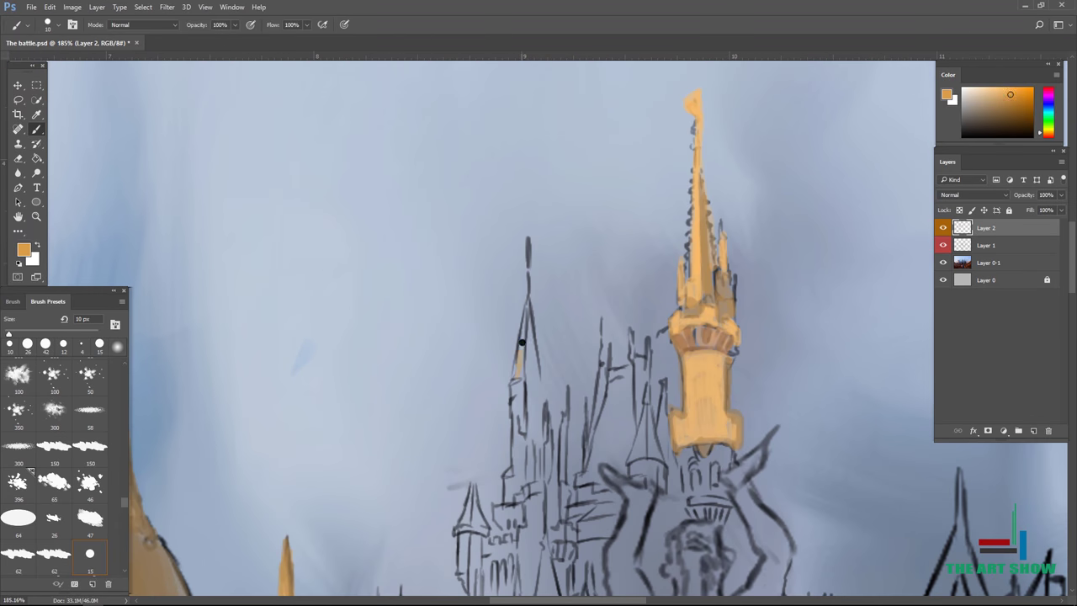
{"action": "left_click_drag", "start_coordinate": [520, 441], "coordinate": [515, 492]}
{"action": "scroll", "coordinate": [516, 365], "scroll_direction": "down", "scroll_amount": 5}
{"action": "scroll", "coordinate": [516, 365], "scroll_direction": "up", "scroll_amount": 5}
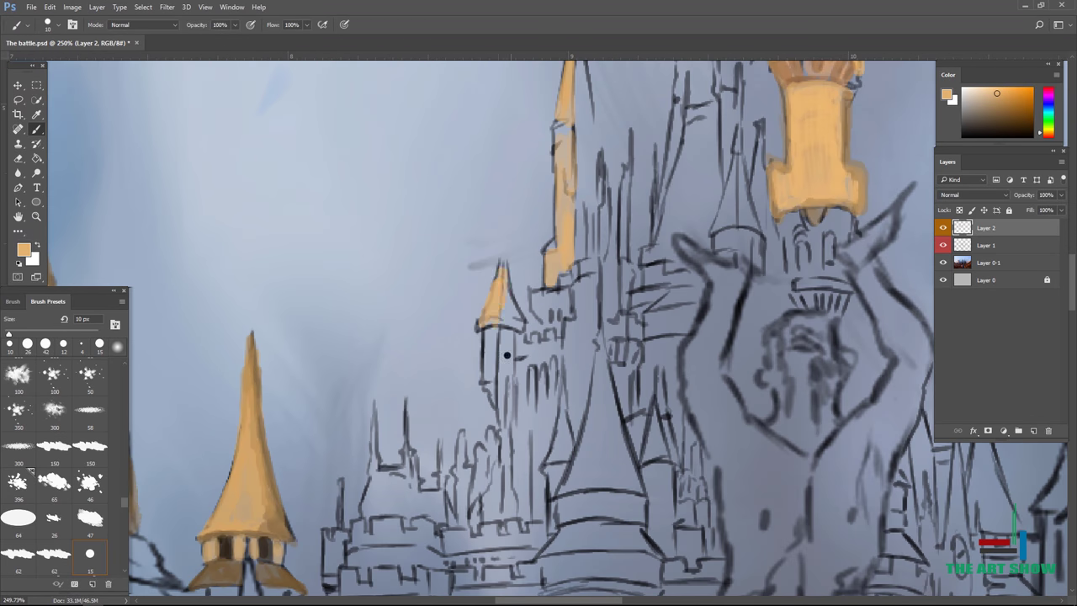
Paint two dark window openings in the block beneath the tall central tower using a near-black brown
{"action": "scroll", "coordinate": [721, 173], "scroll_direction": "down", "scroll_amount": 2}
{"action": "scroll", "coordinate": [688, 352], "scroll_direction": "up", "scroll_amount": 3}
{"action": "key", "text": "d"}
{"action": "left_click_drag", "start_coordinate": [530, 340], "coordinate": [530, 360]}
{"action": "mouse_move", "coordinate": [555, 331]}
{"action": "left_mouse_down"}
{"action": "mouse_move", "coordinate": [555, 357]}
{"action": "mouse_move", "coordinate": [571, 336]}
{"action": "left_mouse_up"}
{"action": "scroll", "coordinate": [539, 316], "scroll_direction": "down", "scroll_amount": 5}
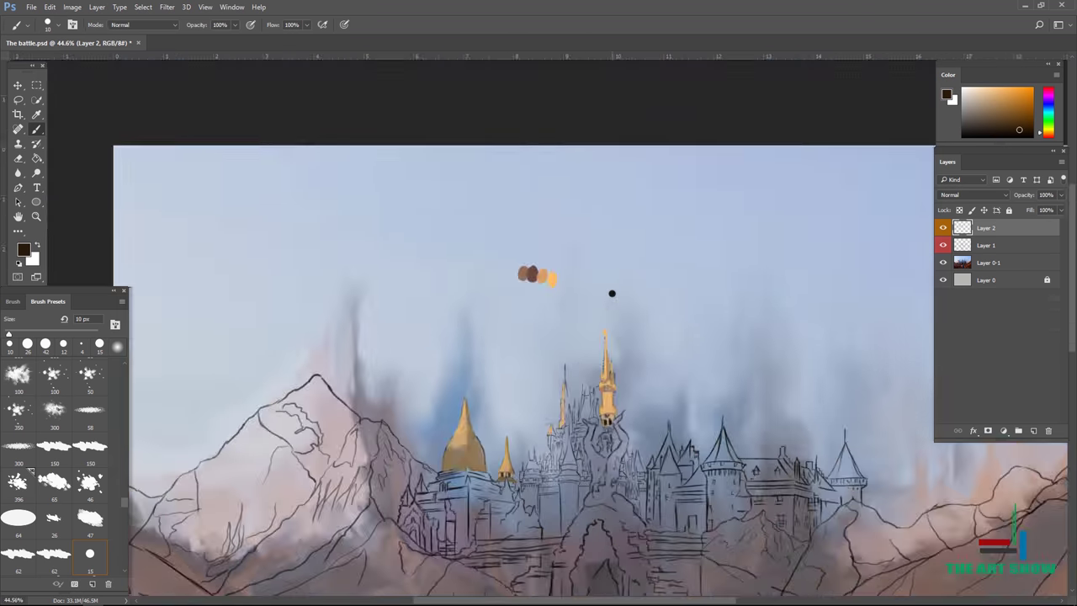
Shade the windowed block of the tall central tower with sampled brown around its openings and lower edge
{"action": "scroll", "coordinate": [611, 291], "scroll_direction": "up", "scroll_amount": 4}
{"action": "left_click", "coordinate": [421, 471], "text": "alt"}
{"action": "left_click_drag", "start_coordinate": [396, 497], "coordinate": [455, 547]}
{"action": "left_click_drag", "start_coordinate": [454, 488], "coordinate": [421, 547]}
{"action": "scroll", "coordinate": [422, 423], "scroll_direction": "down", "scroll_amount": 4}
{"action": "scroll", "coordinate": [589, 345], "scroll_direction": "up", "scroll_amount": 5}
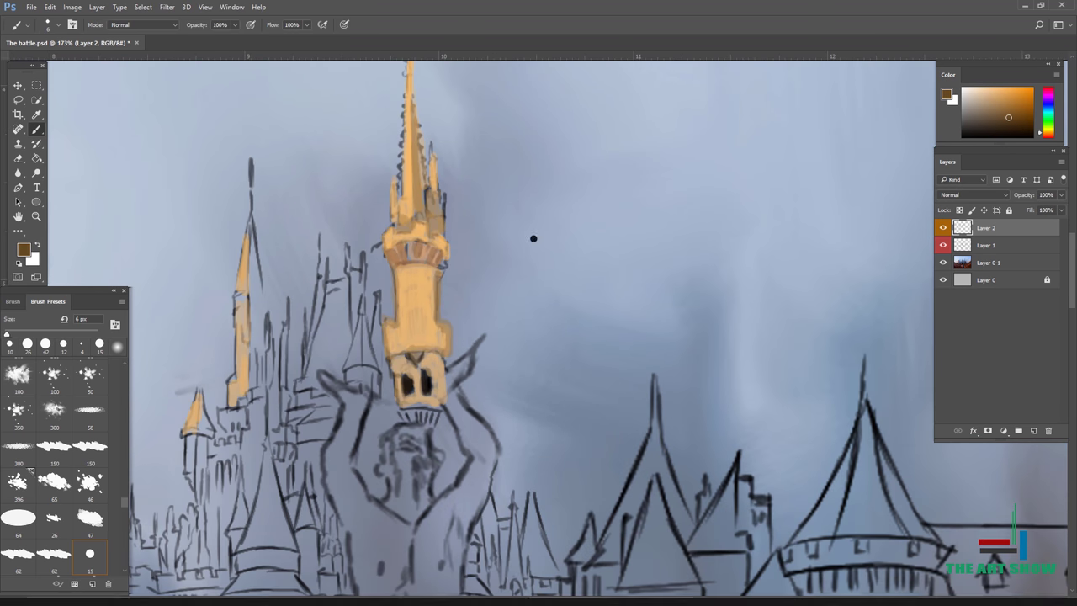
Paint the flared capital beneath the central tower's windowed block and start the column's orange edges below it
{"action": "key", "text": "bracketleft"}
{"action": "key", "text": "bracketleft"}
{"action": "key", "text": "bracketleft"}
{"action": "key", "text": "bracketleft"}
{"action": "left_click", "coordinate": [415, 415], "text": "alt"}
{"action": "left_click_drag", "start_coordinate": [434, 428], "coordinate": [435, 480]}
{"action": "scroll", "coordinate": [435, 480], "scroll_direction": "down", "scroll_amount": 5}
{"action": "left_click", "coordinate": [447, 193], "text": "alt"}
{"action": "scroll", "coordinate": [671, 258], "scroll_direction": "up", "scroll_amount": 4}
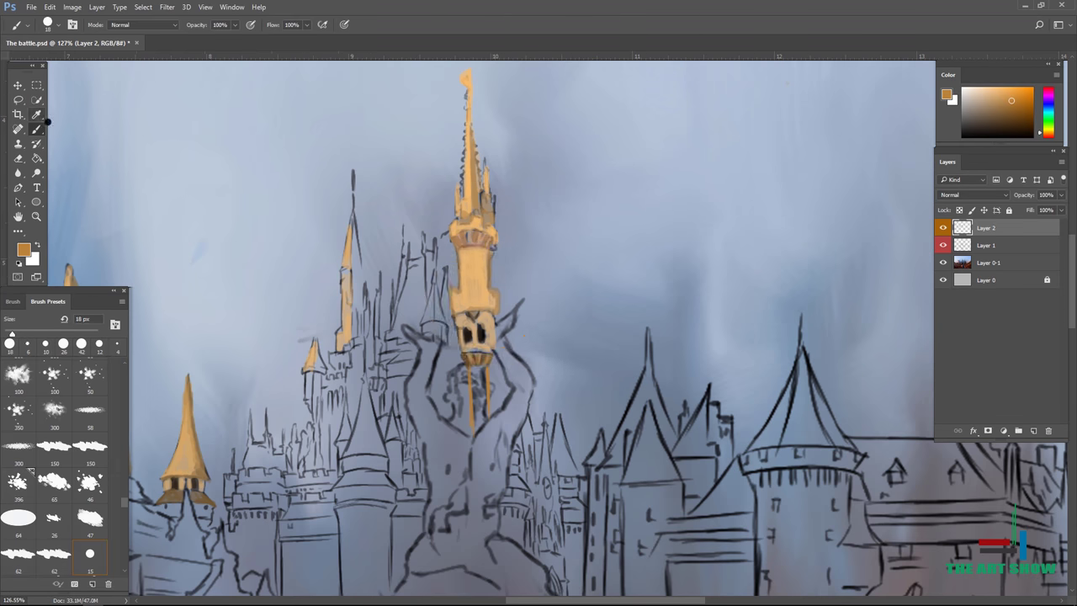
Fill the central tower's long column with orange and brown shading
{"action": "mouse_move", "coordinate": [487, 452]}
{"action": "left_mouse_down"}
{"action": "mouse_move", "coordinate": [490, 370]}
{"action": "mouse_move", "coordinate": [481, 500]}
{"action": "left_mouse_up"}
{"action": "scroll", "coordinate": [481, 500], "scroll_direction": "down", "scroll_amount": 5}
{"action": "left_click", "coordinate": [480, 176], "text": "alt"}
{"action": "scroll", "coordinate": [479, 176], "scroll_direction": "up", "scroll_amount": 4}
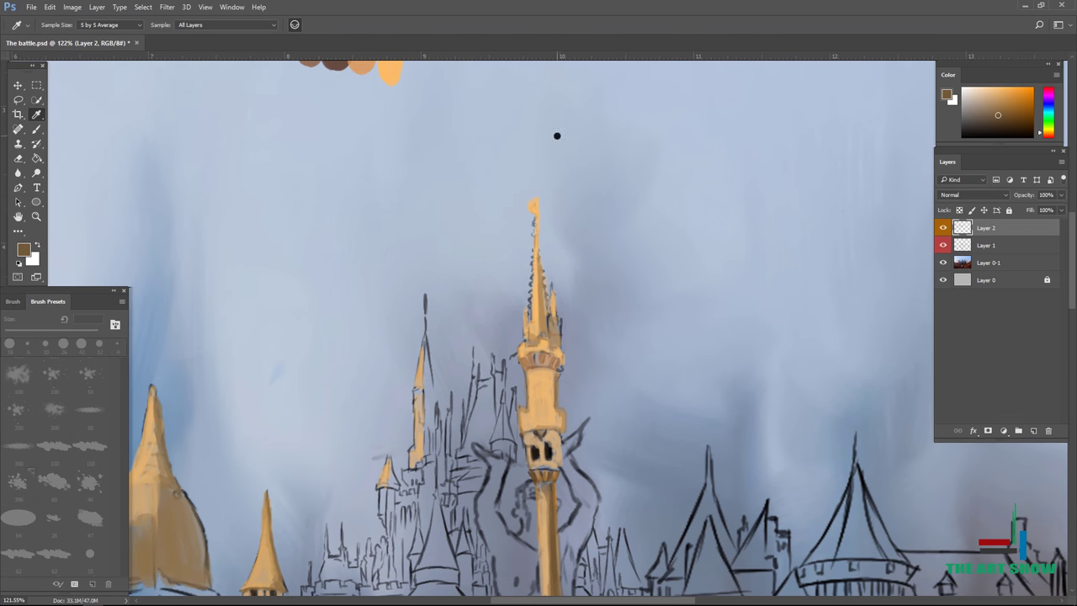
Block in the broad sloped roof and small cone beside the central tower in light orange with a 9 px brush
{"action": "left_click", "coordinate": [531, 230], "text": "alt"}
{"action": "scroll", "coordinate": [531, 231], "scroll_direction": "up", "scroll_amount": 3}
{"action": "left_click_drag", "start_coordinate": [416, 404], "coordinate": [425, 354]}
{"action": "left_click_drag", "start_coordinate": [420, 438], "coordinate": [438, 328]}
{"action": "right_click", "coordinate": [425, 352]}
{"action": "double_click", "coordinate": [454, 395]}
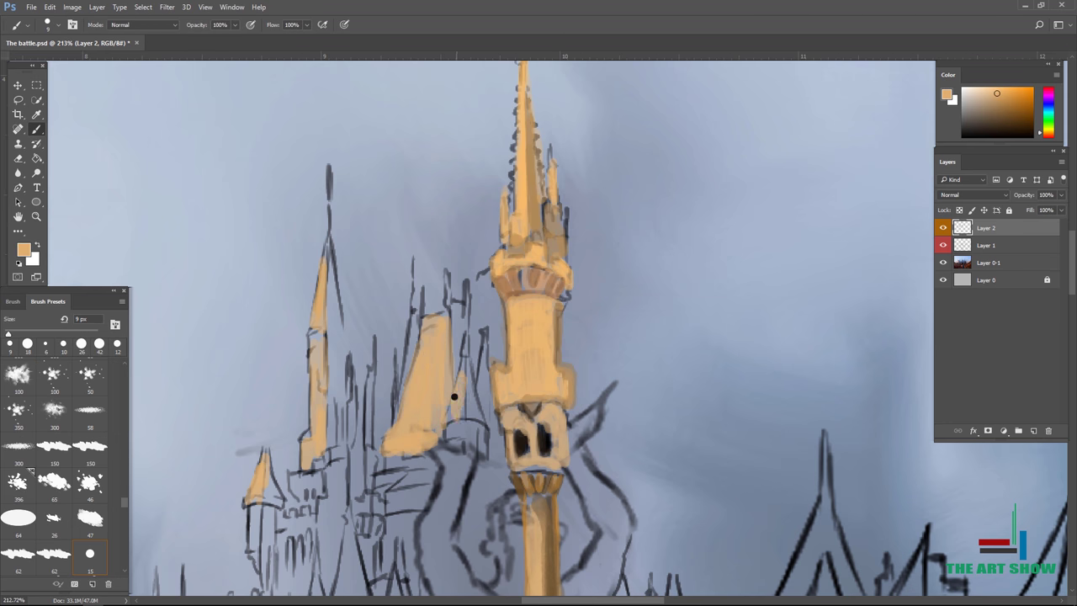
Paint the arched wall and turret below the thin tower in light orange, and shade the tower's dark side brown
{"action": "left_click_drag", "start_coordinate": [331, 490], "coordinate": [466, 417]}
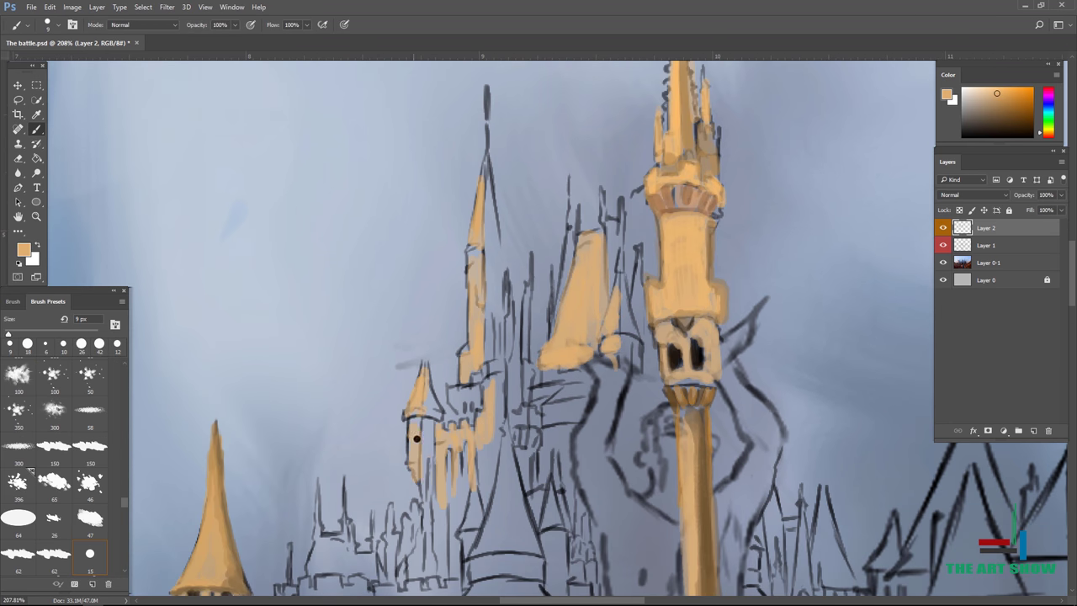
{"action": "scroll", "coordinate": [526, 302], "scroll_direction": "down", "scroll_amount": 5}
{"action": "left_click", "coordinate": [550, 86], "text": "alt"}
{"action": "scroll", "coordinate": [665, 219], "scroll_direction": "up", "scroll_amount": 4}
{"action": "left_click_drag", "start_coordinate": [512, 284], "coordinate": [514, 240]}
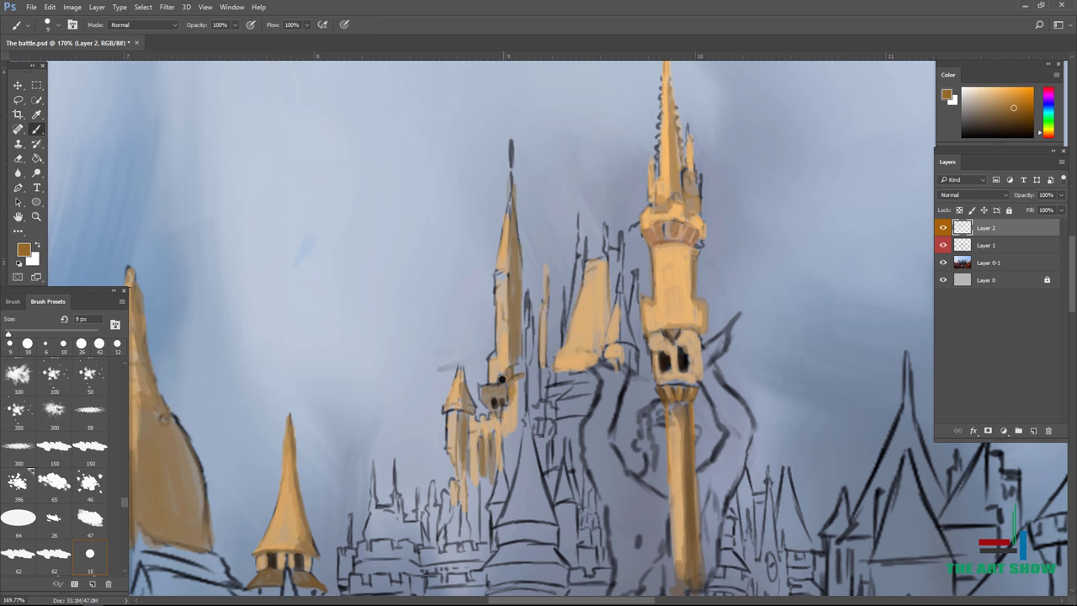
Check the painting by toggling the visibility of Layer 1 and Layer 0-1
{"action": "scroll", "coordinate": [520, 417], "scroll_direction": "down", "scroll_amount": 4}
{"action": "left_click", "coordinate": [943, 245]}
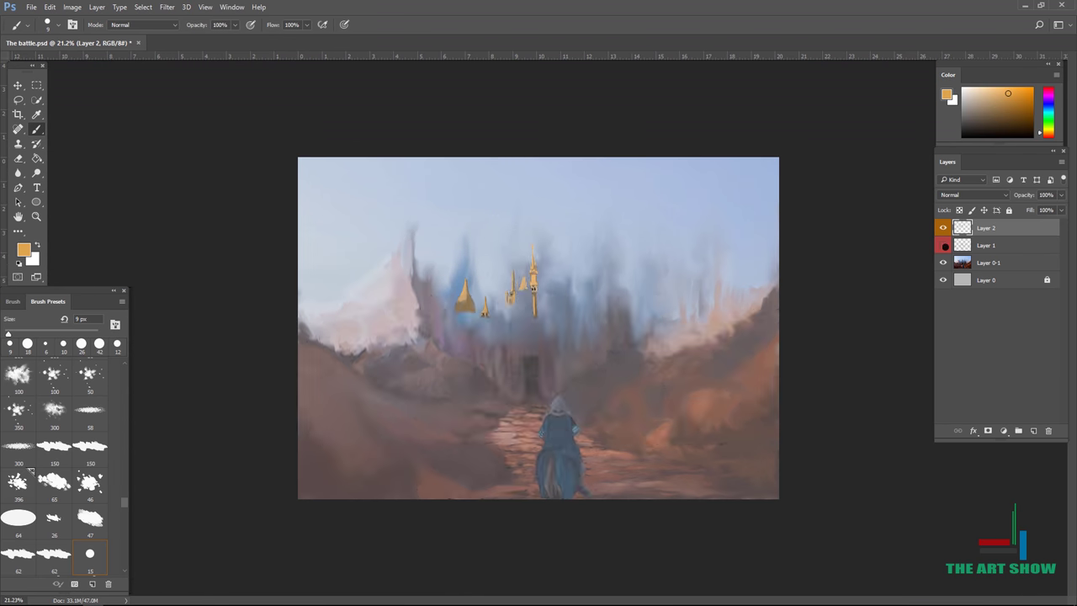
{"action": "left_click", "coordinate": [944, 245]}
{"action": "left_click", "coordinate": [943, 263]}
{"action": "left_click", "coordinate": [943, 263]}
Paint brown shadow shapes behind the central column and retouch the column with sampled light orange
{"action": "scroll", "coordinate": [892, 177], "scroll_direction": "up", "scroll_amount": 4}
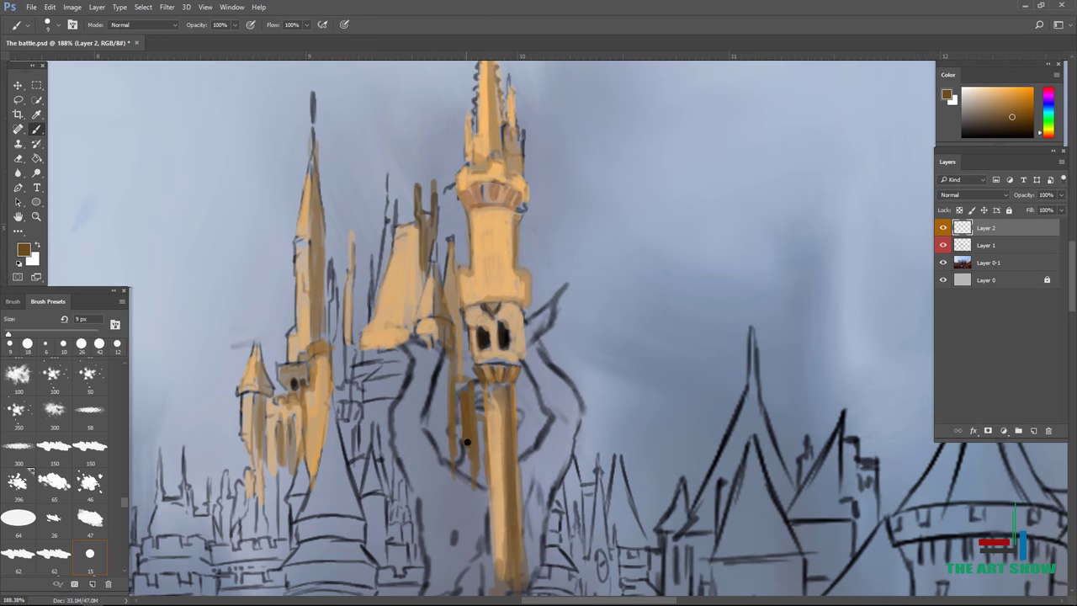
{"action": "left_click", "coordinate": [496, 588], "text": "alt"}
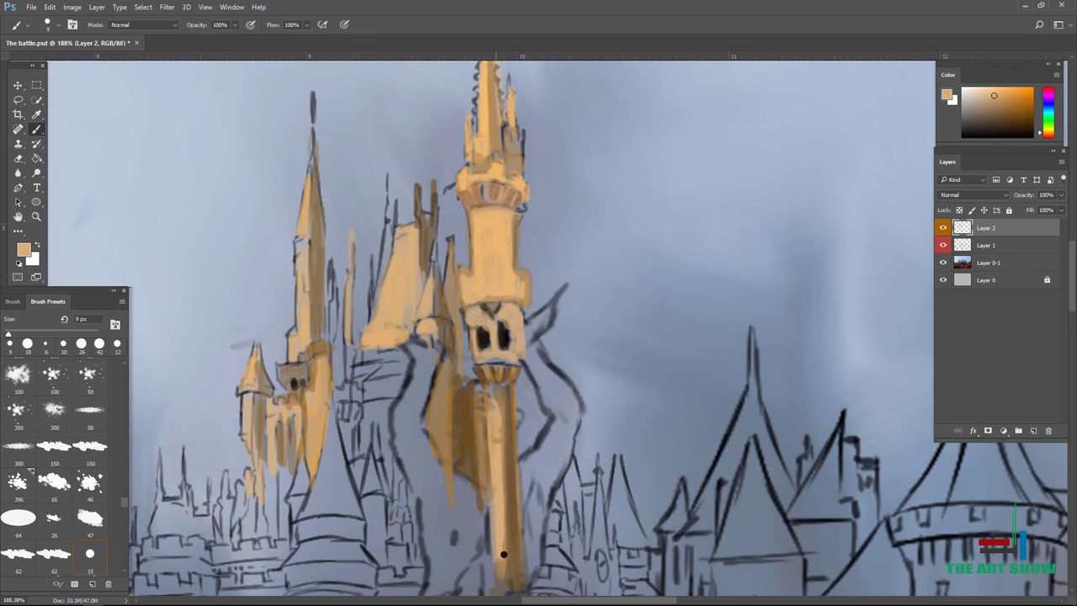
{"action": "scroll", "coordinate": [492, 386], "scroll_direction": "down", "scroll_amount": 4}
{"action": "scroll", "coordinate": [613, 335], "scroll_direction": "up", "scroll_amount": 3}
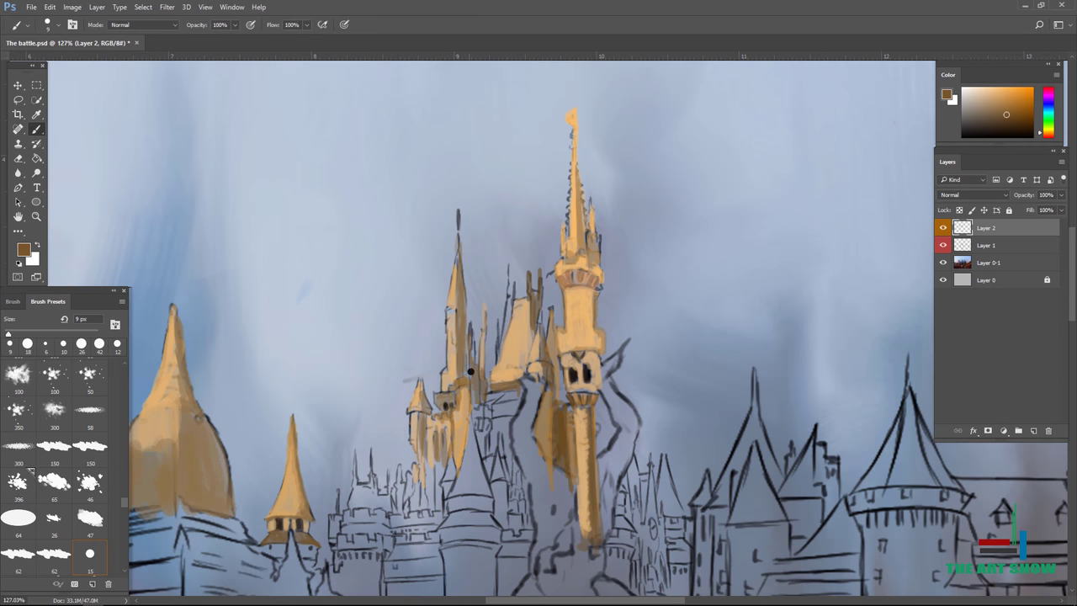
Paint the ledge and walls beneath the sloped roof and the neighbouring thin spires in light and dark orange-brown
{"action": "scroll", "coordinate": [472, 371], "scroll_direction": "up", "scroll_amount": 2}
{"action": "left_click", "coordinate": [492, 385], "text": "alt"}
{"action": "mouse_move", "coordinate": [564, 375]}
{"action": "left_mouse_down"}
{"action": "mouse_move", "coordinate": [502, 381]}
{"action": "mouse_move", "coordinate": [495, 318]}
{"action": "left_mouse_up"}
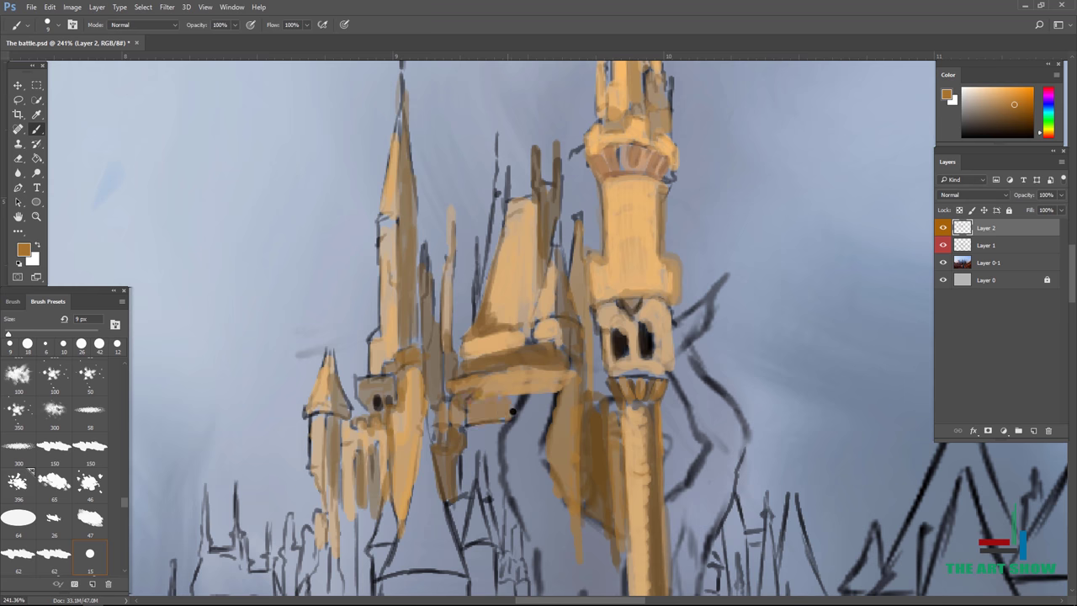
{"action": "scroll", "coordinate": [512, 411], "scroll_direction": "down", "scroll_amount": 3}
{"action": "scroll", "coordinate": [511, 411], "scroll_direction": "up", "scroll_amount": 2}
Block in the temple beneath the large dome in brown at 55 px, and model its walls and pillars with a smaller brush
{"action": "mouse_move", "coordinate": [420, 486]}
{"action": "left_mouse_down"}
{"action": "mouse_move", "coordinate": [428, 417]}
{"action": "mouse_move", "coordinate": [383, 383]}
{"action": "mouse_move", "coordinate": [458, 466]}
{"action": "mouse_move", "coordinate": [469, 344]}
{"action": "mouse_move", "coordinate": [517, 363]}
{"action": "mouse_move", "coordinate": [471, 476]}
{"action": "mouse_move", "coordinate": [530, 395]}
{"action": "mouse_move", "coordinate": [515, 471]}
{"action": "left_mouse_up"}
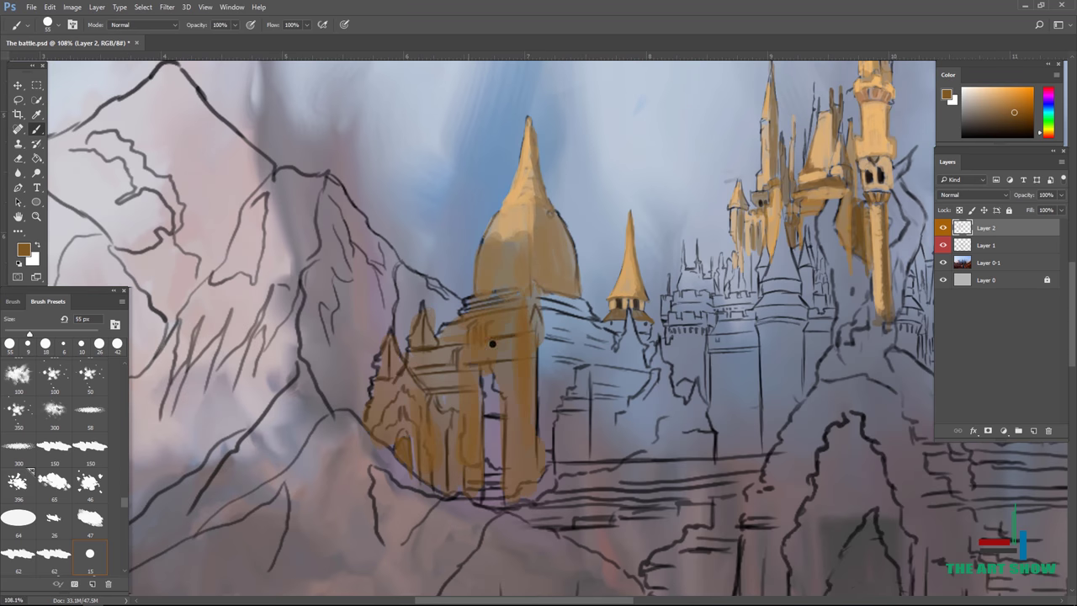
{"action": "key", "text": "bracketleft"}
{"action": "key", "text": "bracketleft"}
{"action": "key", "text": "bracketleft"}
{"action": "left_click_drag", "start_coordinate": [445, 352], "coordinate": [484, 497]}
{"action": "left_click", "coordinate": [589, 289], "text": "alt"}
{"action": "left_click_drag", "start_coordinate": [446, 397], "coordinate": [475, 458]}
{"action": "left_click_drag", "start_coordinate": [413, 357], "coordinate": [496, 349]}
{"action": "left_click_drag", "start_coordinate": [501, 370], "coordinate": [505, 475]}
{"action": "left_click_drag", "start_coordinate": [515, 420], "coordinate": [517, 497]}
{"action": "left_click_drag", "start_coordinate": [408, 429], "coordinate": [408, 467]}
{"action": "mouse_move", "coordinate": [379, 408]}
{"action": "left_mouse_down"}
{"action": "mouse_move", "coordinate": [368, 430]}
{"action": "mouse_move", "coordinate": [454, 493]}
{"action": "left_mouse_up"}
{"action": "left_click_drag", "start_coordinate": [539, 345], "coordinate": [539, 476]}
Paint the stepped ledges under the large dome and the temple's right-hand walls in brown with a 20 px brush
{"action": "left_click_drag", "start_coordinate": [463, 370], "coordinate": [535, 294]}
{"action": "mouse_move", "coordinate": [471, 294]}
{"action": "left_mouse_down"}
{"action": "mouse_move", "coordinate": [593, 299]}
{"action": "mouse_move", "coordinate": [589, 320]}
{"action": "left_mouse_up"}
{"action": "left_click_drag", "start_coordinate": [589, 319], "coordinate": [610, 353]}
{"action": "left_click_drag", "start_coordinate": [543, 316], "coordinate": [610, 417]}
{"action": "mouse_move", "coordinate": [555, 459]}
{"action": "left_mouse_down"}
{"action": "mouse_move", "coordinate": [553, 318]}
{"action": "mouse_move", "coordinate": [341, 404]}
{"action": "mouse_move", "coordinate": [340, 352]}
{"action": "left_mouse_up"}
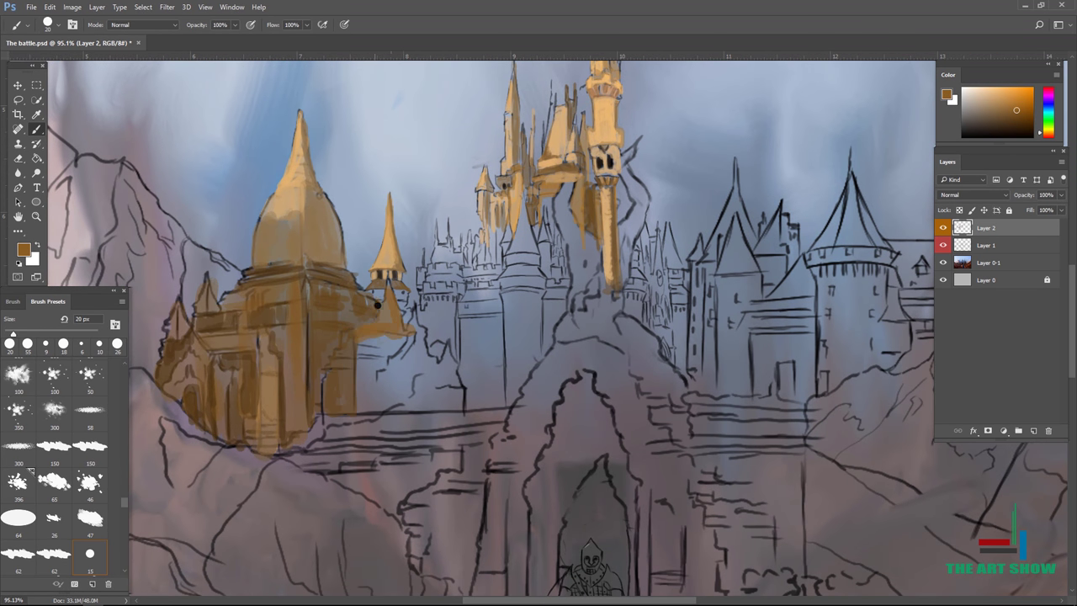
Paint the small spire's lower tower and the walls between the temple and castle in brown
{"action": "left_click_drag", "start_coordinate": [376, 304], "coordinate": [475, 339]}
{"action": "left_click_drag", "start_coordinate": [404, 290], "coordinate": [425, 395]}
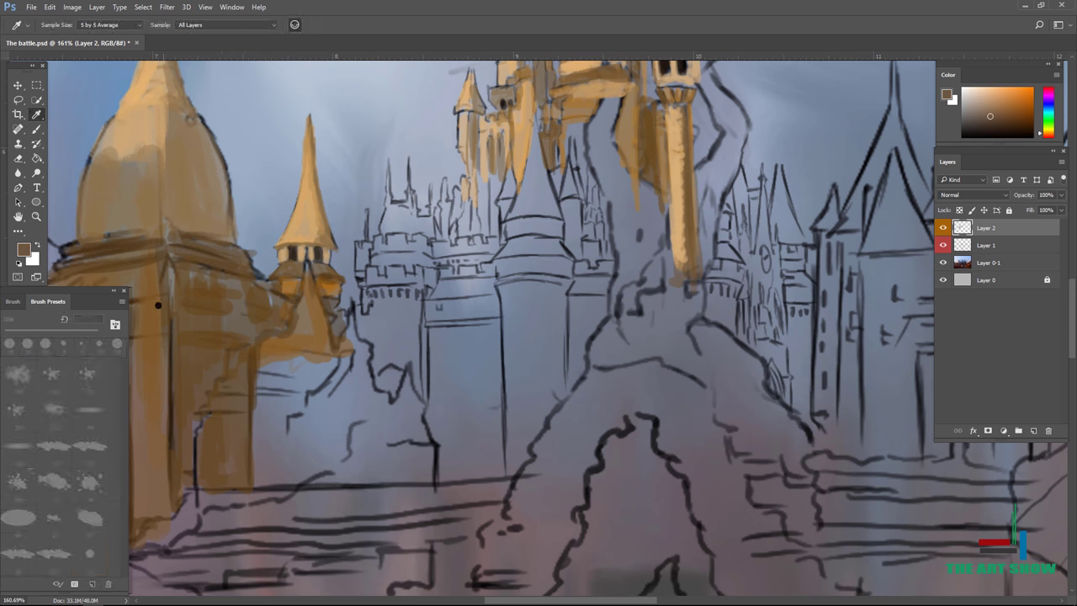
{"action": "mouse_move", "coordinate": [284, 456]}
{"action": "left_mouse_down"}
{"action": "mouse_move", "coordinate": [264, 377]}
{"action": "mouse_move", "coordinate": [320, 354]}
{"action": "left_mouse_up"}
{"action": "mouse_move", "coordinate": [471, 379]}
{"action": "left_mouse_down"}
{"action": "mouse_move", "coordinate": [530, 379]}
{"action": "mouse_move", "coordinate": [526, 397]}
{"action": "mouse_move", "coordinate": [549, 358]}
{"action": "mouse_move", "coordinate": [563, 358]}
{"action": "mouse_move", "coordinate": [543, 357]}
{"action": "mouse_move", "coordinate": [563, 395]}
{"action": "mouse_move", "coordinate": [623, 366]}
{"action": "mouse_move", "coordinate": [571, 393]}
{"action": "mouse_move", "coordinate": [536, 341]}
{"action": "mouse_move", "coordinate": [471, 378]}
{"action": "left_mouse_up"}
{"action": "scroll", "coordinate": [471, 378], "scroll_direction": "down", "scroll_amount": 4}
{"action": "scroll", "coordinate": [76, 106], "scroll_direction": "up", "scroll_amount": 5}
Paint the front tower's cone roof and the thin spires and turret beside it in light orange with a 12 px brush
{"action": "key", "text": "b"}
{"action": "left_click_drag", "start_coordinate": [505, 192], "coordinate": [514, 252]}
{"action": "left_click", "coordinate": [414, 244]}
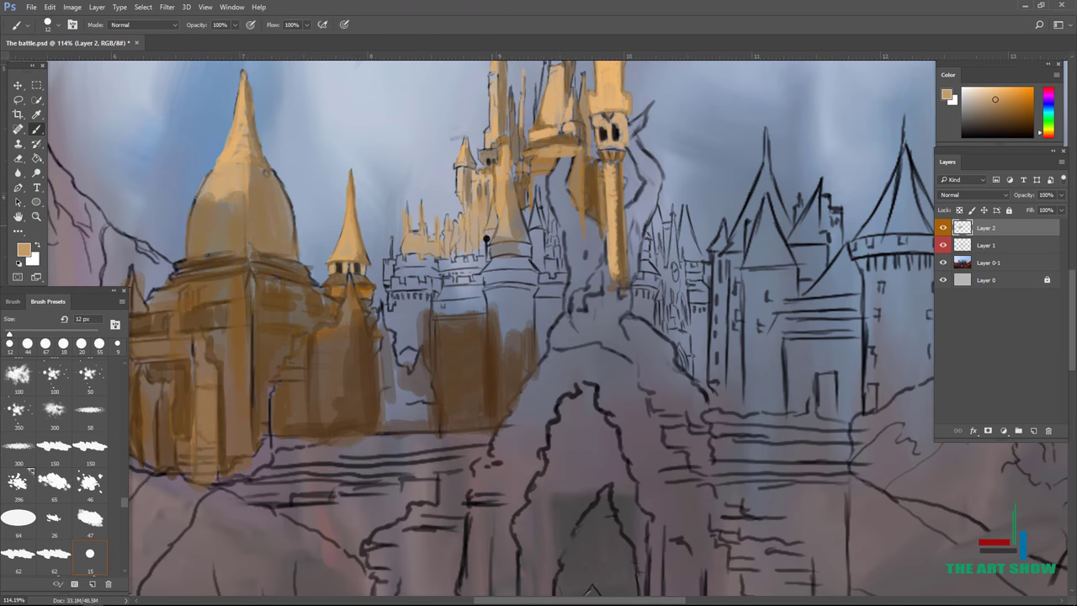
{"action": "left_click_drag", "start_coordinate": [435, 239], "coordinate": [417, 206]}
{"action": "scroll", "coordinate": [429, 227], "scroll_direction": "up", "scroll_amount": 5}
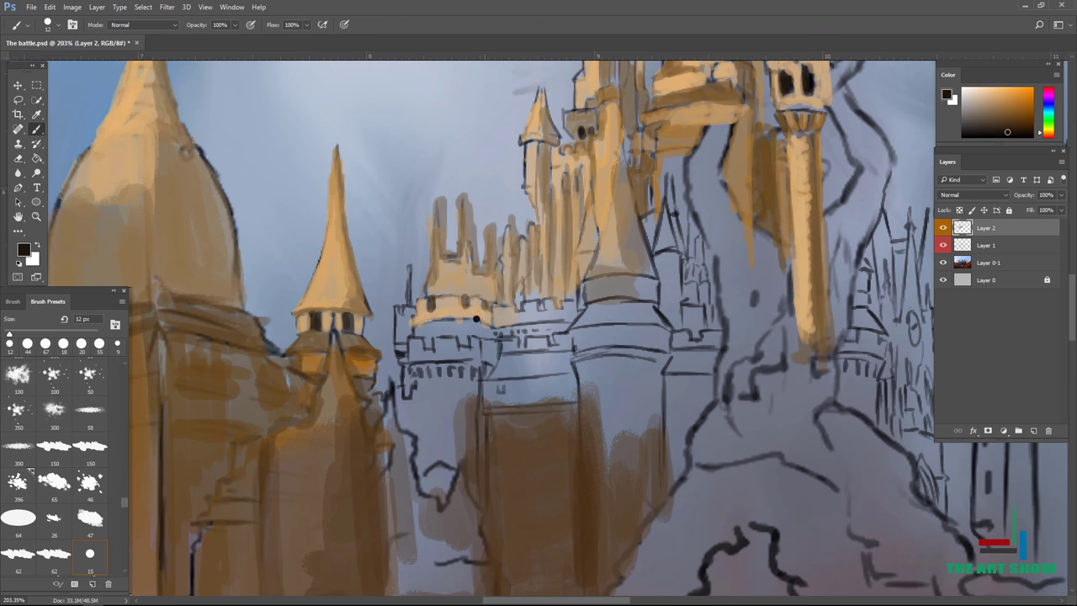
Preview the painting without the Layer 1 sketch and set the opacity of Layer 0-1 to 65%
{"action": "scroll", "coordinate": [432, 296], "scroll_direction": "down", "scroll_amount": 8}
{"action": "left_click", "coordinate": [943, 245]}
{"action": "left_click", "coordinate": [986, 263]}
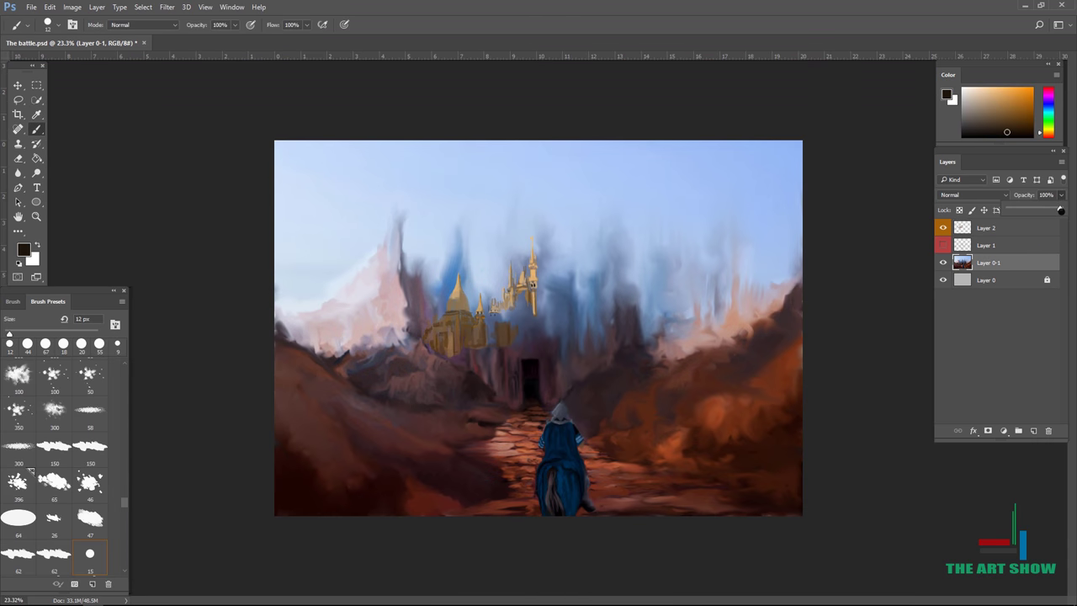
{"action": "left_click", "coordinate": [943, 245]}
Return to Layer 2 and paint the castle's lower walls and a band across the rock mound in sampled brown
{"action": "scroll", "coordinate": [522, 287], "scroll_direction": "up", "scroll_amount": 8}
{"action": "left_click", "coordinate": [341, 360], "text": "alt"}
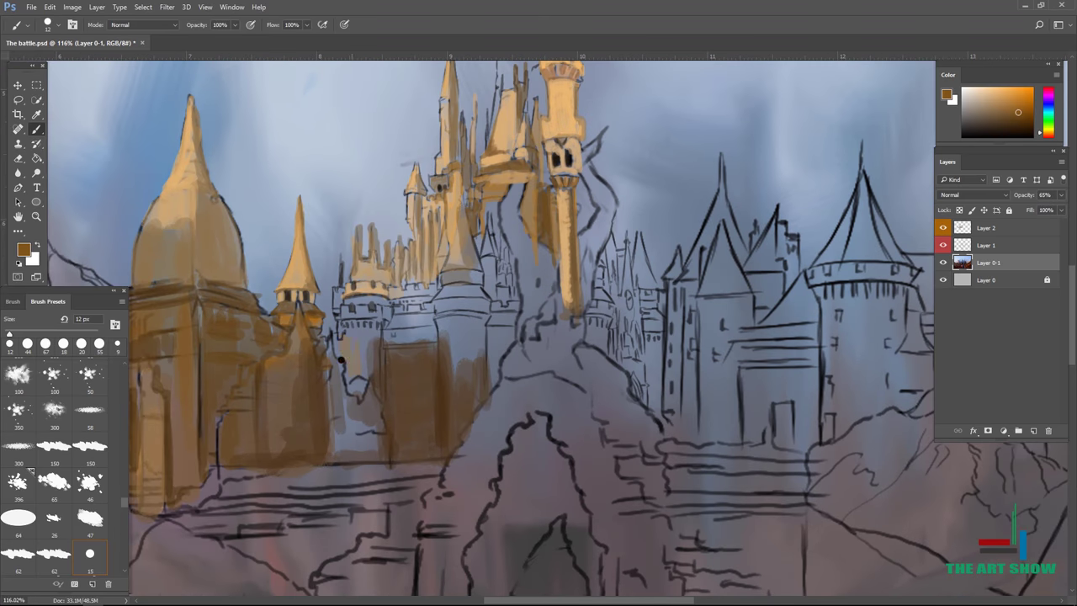
{"action": "left_click_drag", "start_coordinate": [360, 335], "coordinate": [360, 309]}
{"action": "key", "text": "alt+bracketright"}
{"action": "key", "text": "alt+bracketright"}
{"action": "mouse_move", "coordinate": [378, 425]}
{"action": "left_mouse_down"}
{"action": "mouse_move", "coordinate": [488, 347]}
{"action": "mouse_move", "coordinate": [444, 458]}
{"action": "left_mouse_up"}
{"action": "left_click_drag", "start_coordinate": [548, 389], "coordinate": [630, 389]}
{"action": "scroll", "coordinate": [630, 390], "scroll_direction": "down", "scroll_amount": 4}
{"action": "scroll", "coordinate": [497, 252], "scroll_direction": "up", "scroll_amount": 6}
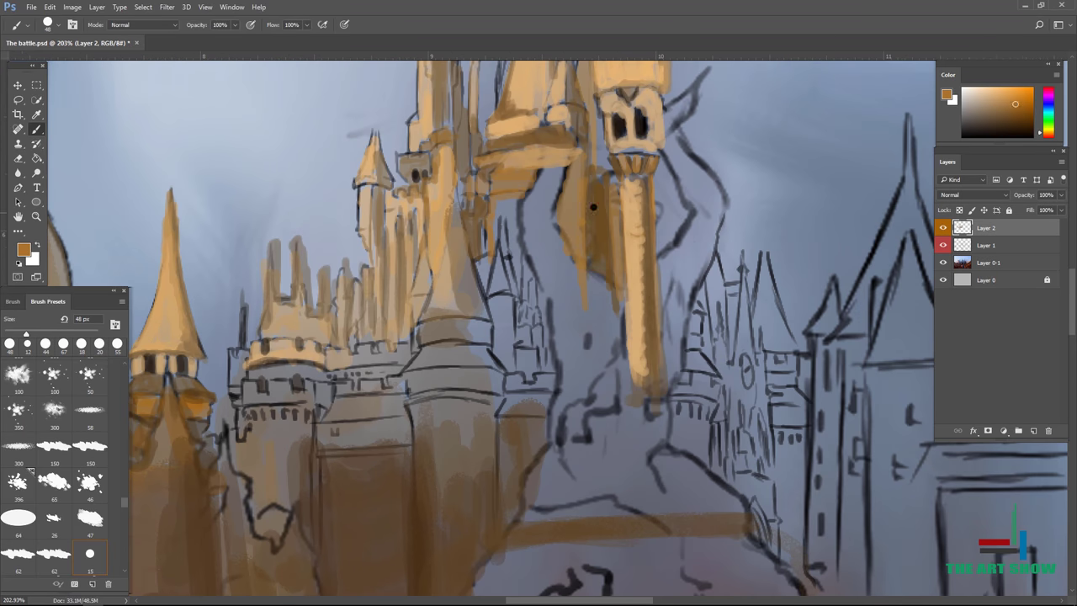
Paint the area beneath the sloped roof, beside the central column, in orange-brown with a 20 px brush
{"action": "key", "text": "bracketleft"}
{"action": "key", "text": "bracketleft"}
{"action": "key", "text": "bracketleft"}
{"action": "left_click_drag", "start_coordinate": [484, 271], "coordinate": [555, 252]}
{"action": "left_click", "coordinate": [1016, 115]}
{"action": "left_click_drag", "start_coordinate": [551, 168], "coordinate": [543, 354]}
Extend the brown shading down beside the central column and add light orange highlights beneath the sloped roof
{"action": "scroll", "coordinate": [533, 311], "scroll_direction": "down", "scroll_amount": 3}
{"action": "left_click_drag", "start_coordinate": [532, 312], "coordinate": [547, 404]}
{"action": "left_click_drag", "start_coordinate": [539, 332], "coordinate": [539, 400]}
{"action": "scroll", "coordinate": [524, 159], "scroll_direction": "down", "scroll_amount": 2}
{"action": "scroll", "coordinate": [505, 252], "scroll_direction": "up", "scroll_amount": 2}
{"action": "left_click", "coordinate": [504, 313], "text": "alt"}
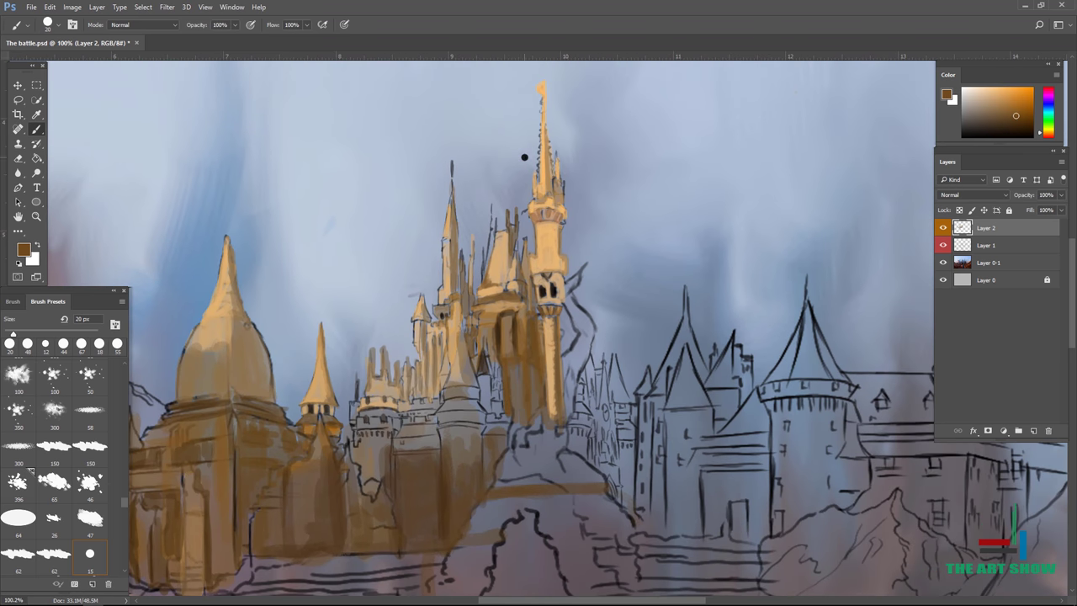
{"action": "scroll", "coordinate": [499, 238], "scroll_direction": "down", "scroll_amount": 2}
{"action": "left_click_drag", "start_coordinate": [476, 329], "coordinate": [476, 355]}
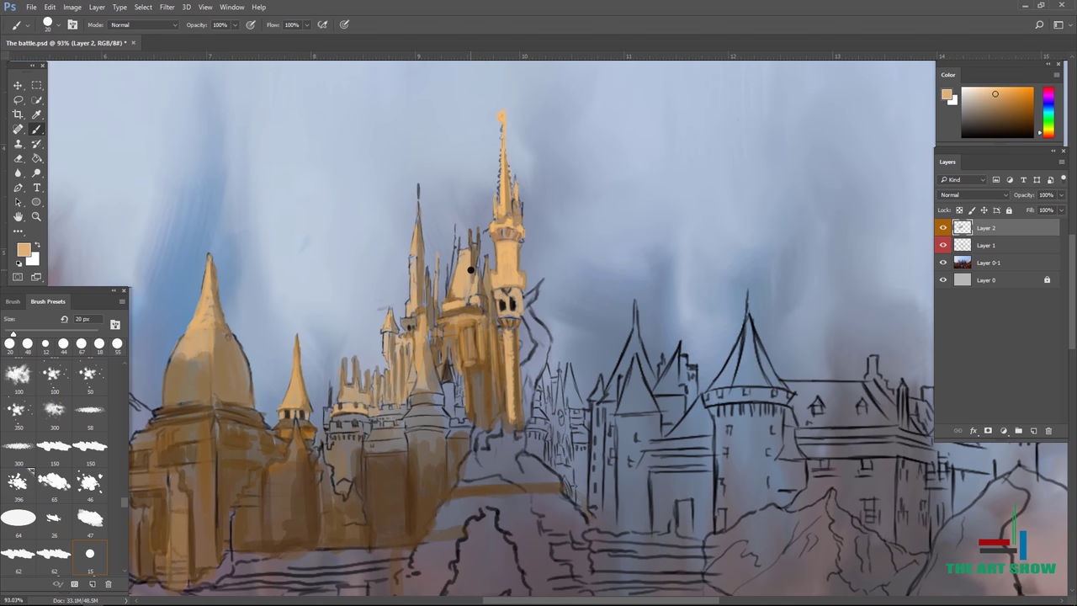
Shade the front tower's cone roof with sampled orange-brown tones
{"action": "scroll", "coordinate": [471, 269], "scroll_direction": "up", "scroll_amount": 4}
{"action": "left_click", "coordinate": [348, 341], "text": "alt"}
{"action": "right_click", "coordinate": [599, 219]}
{"action": "key", "text": "Escape"}
{"action": "mouse_move", "coordinate": [547, 145]}
{"action": "left_mouse_down"}
{"action": "mouse_move", "coordinate": [540, 252]}
{"action": "mouse_move", "coordinate": [562, 153]}
{"action": "mouse_move", "coordinate": [547, 277]}
{"action": "mouse_move", "coordinate": [598, 290]}
{"action": "mouse_move", "coordinate": [530, 261]}
{"action": "left_mouse_up"}
{"action": "left_click", "coordinate": [558, 211], "text": "alt"}
Paint the ringed tiers beneath the front tower's cone roof in alternating sampled light and dark browns
{"action": "left_click", "coordinate": [509, 308], "text": "alt"}
{"action": "mouse_move", "coordinate": [511, 307]}
{"action": "left_mouse_down"}
{"action": "mouse_move", "coordinate": [618, 303]}
{"action": "mouse_move", "coordinate": [604, 321]}
{"action": "left_mouse_up"}
{"action": "left_click", "coordinate": [625, 304], "text": "alt"}
{"action": "left_click_drag", "start_coordinate": [512, 330], "coordinate": [604, 337]}
{"action": "left_click", "coordinate": [547, 341], "text": "alt"}
{"action": "left_click_drag", "start_coordinate": [501, 352], "coordinate": [606, 358]}
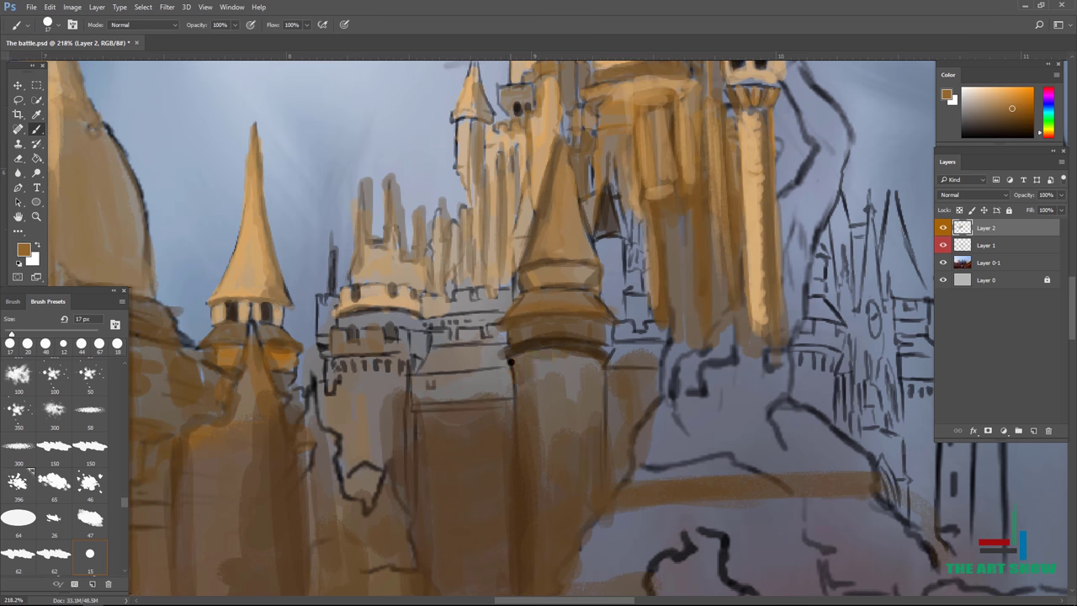
Shade the front tower's body and the adjoining wall with sampled browns
{"action": "scroll", "coordinate": [510, 362], "scroll_direction": "down", "scroll_amount": 5}
{"action": "scroll", "coordinate": [564, 367], "scroll_direction": "up", "scroll_amount": 3}
{"action": "left_click", "coordinate": [539, 360], "text": "alt"}
{"action": "left_click_drag", "start_coordinate": [509, 349], "coordinate": [493, 420]}
{"action": "left_click", "coordinate": [479, 358], "text": "alt"}
Paint the crenellated turret's battlements and small openings in brown and dark brown with a 10 px brush
{"action": "scroll", "coordinate": [540, 374], "scroll_direction": "up", "scroll_amount": 3}
{"action": "key", "text": "bracketleft"}
{"action": "key", "text": "bracketleft"}
{"action": "left_click_drag", "start_coordinate": [464, 332], "coordinate": [510, 348]}
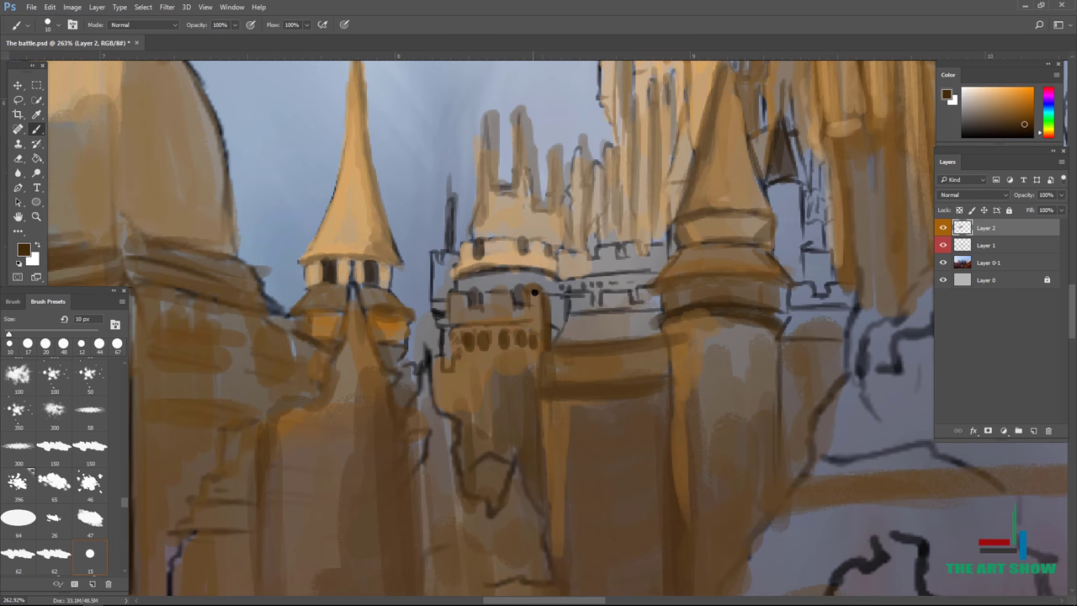
{"action": "left_click_drag", "start_coordinate": [454, 286], "coordinate": [436, 370]}
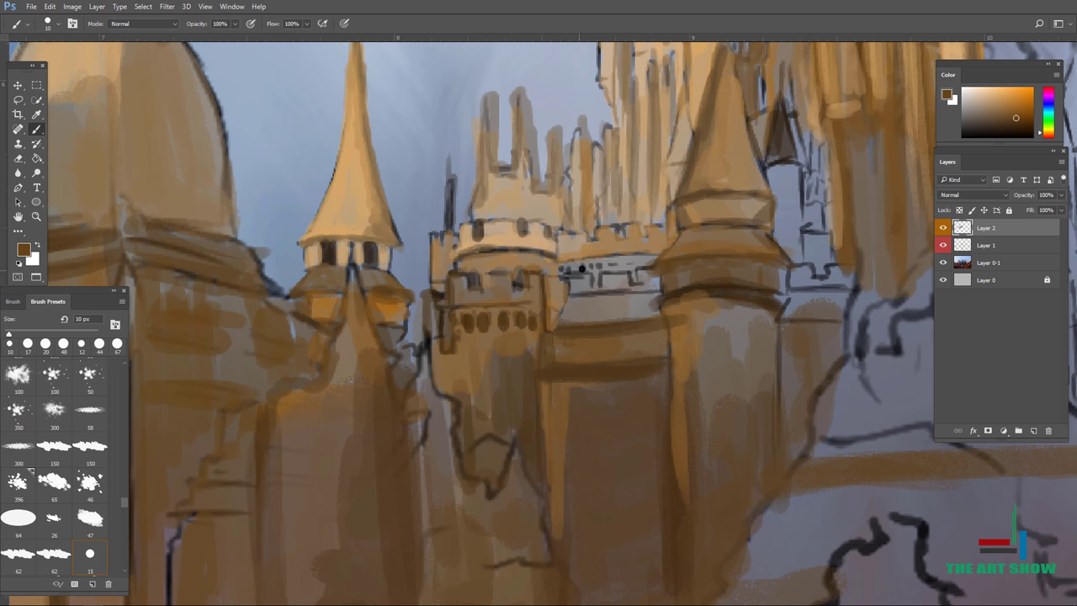
Fill the wall section between the crenellated turret and the front tower with sampled browns
{"action": "left_click_drag", "start_coordinate": [559, 269], "coordinate": [661, 266]}
{"action": "left_click", "coordinate": [614, 278], "text": "alt"}
{"action": "left_click_drag", "start_coordinate": [559, 296], "coordinate": [661, 323]}
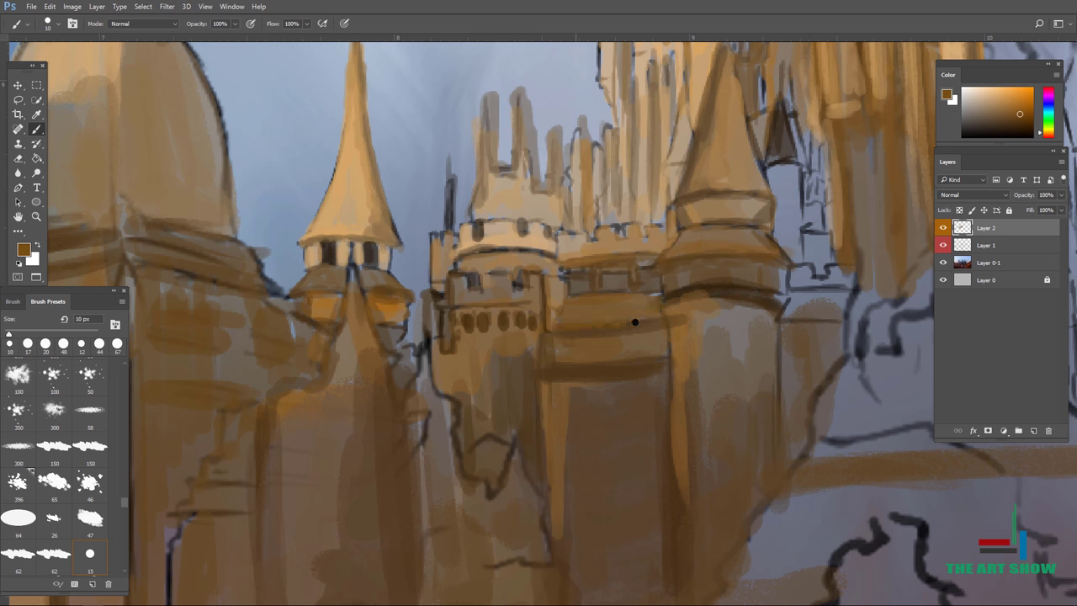
Paint further brown strokes on the castle walls and a brown battlement band across the rock mound
{"action": "scroll", "coordinate": [422, 274], "scroll_direction": "down", "scroll_amount": 2}
{"action": "mouse_move", "coordinate": [405, 271]}
{"action": "left_mouse_down"}
{"action": "mouse_move", "coordinate": [389, 409]}
{"action": "mouse_move", "coordinate": [319, 413]}
{"action": "mouse_move", "coordinate": [252, 377]}
{"action": "left_mouse_up"}
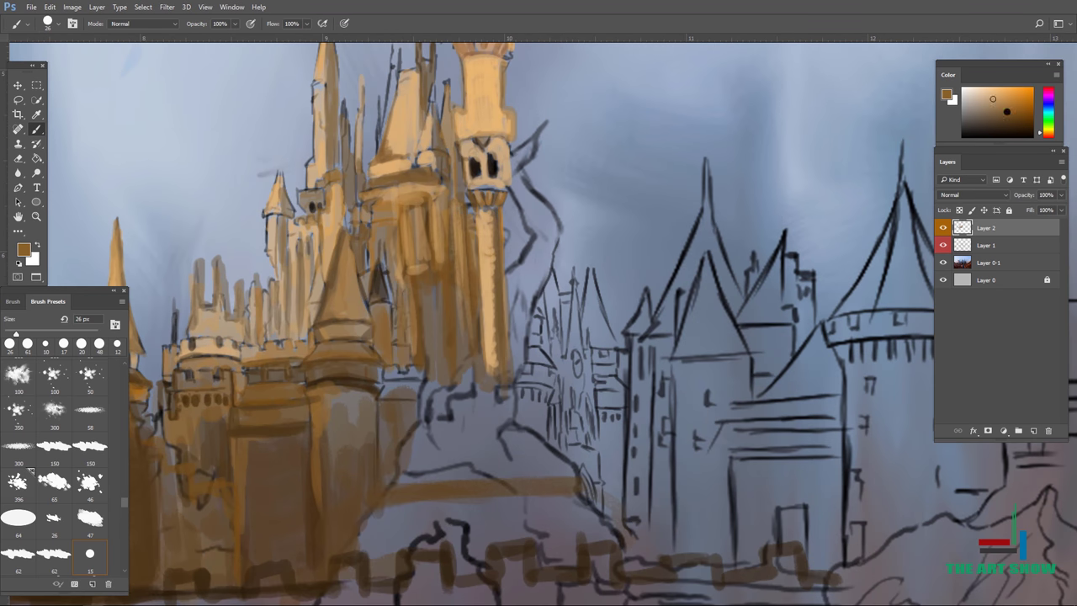
Paint the top of the rock mound below the slender tower in sampled browns with a 12 px brush
{"action": "left_click", "coordinate": [452, 374], "text": "alt"}
{"action": "key", "text": "bracketleft"}
{"action": "key", "text": "bracketleft"}
{"action": "mouse_move", "coordinate": [421, 397]}
{"action": "left_mouse_down"}
{"action": "mouse_move", "coordinate": [438, 367]}
{"action": "mouse_move", "coordinate": [513, 385]}
{"action": "left_mouse_up"}
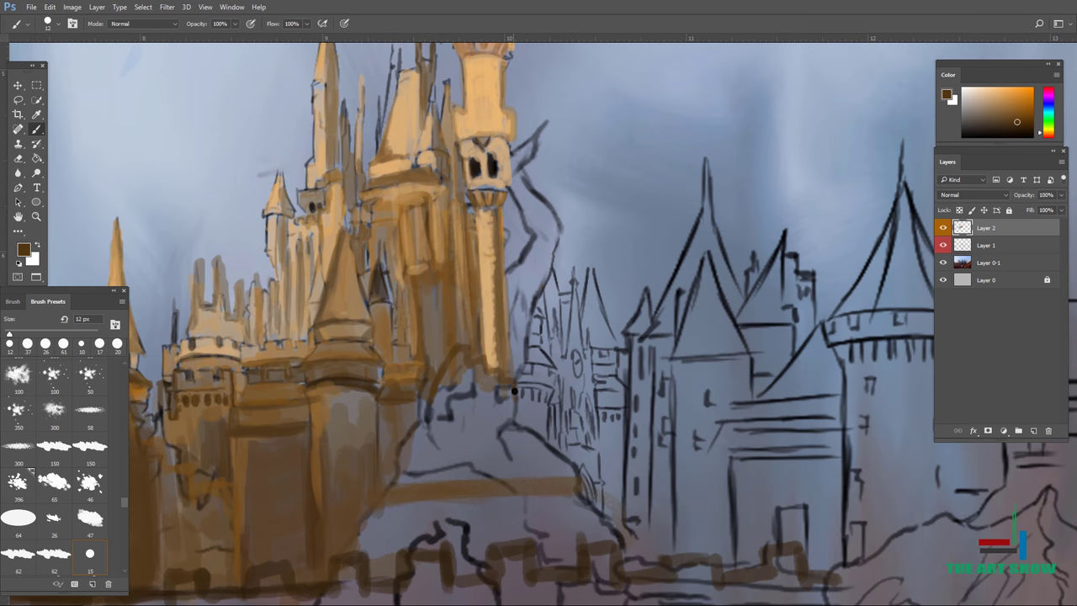
{"action": "left_click_drag", "start_coordinate": [426, 297], "coordinate": [429, 372]}
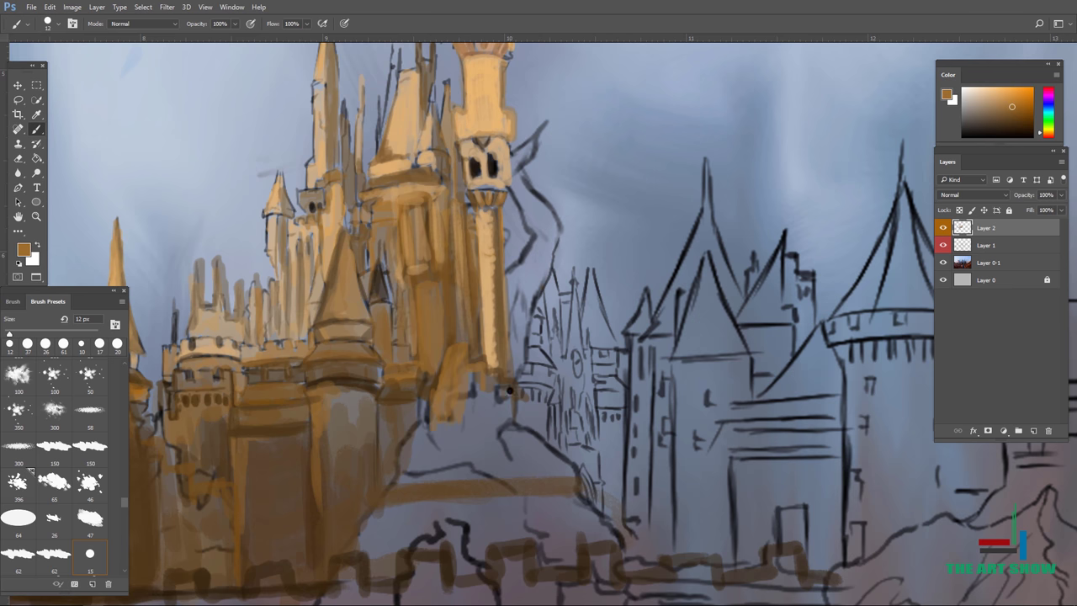
Fill the rest of the rock mound beside the castle with brown using a 61 px brush
{"action": "right_click", "coordinate": [484, 370]}
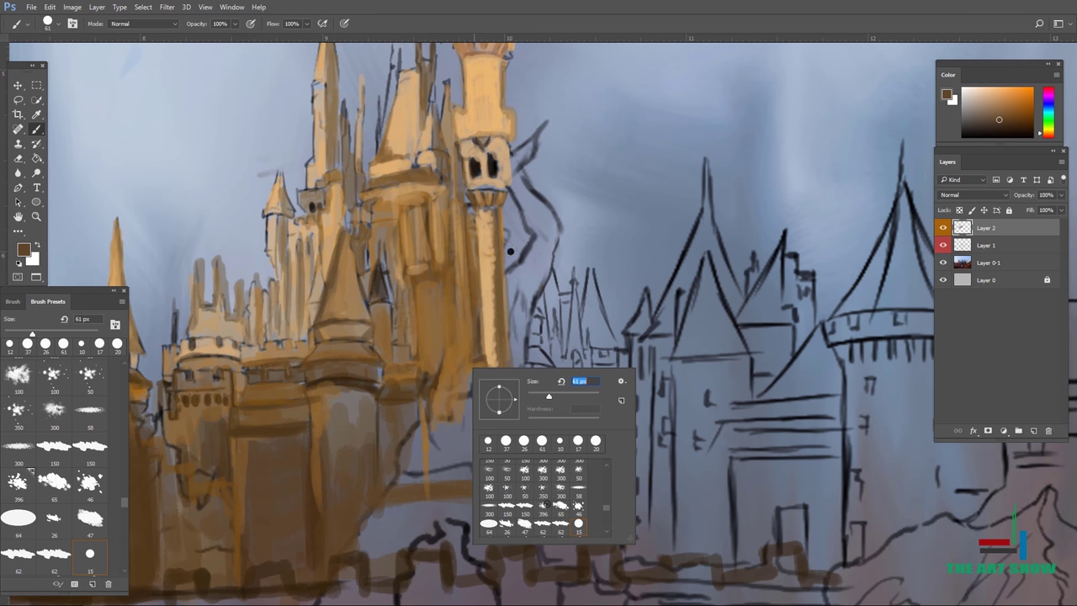
{"action": "left_click_drag", "start_coordinate": [404, 420], "coordinate": [395, 538]}
{"action": "left_click_drag", "start_coordinate": [421, 371], "coordinate": [521, 539]}
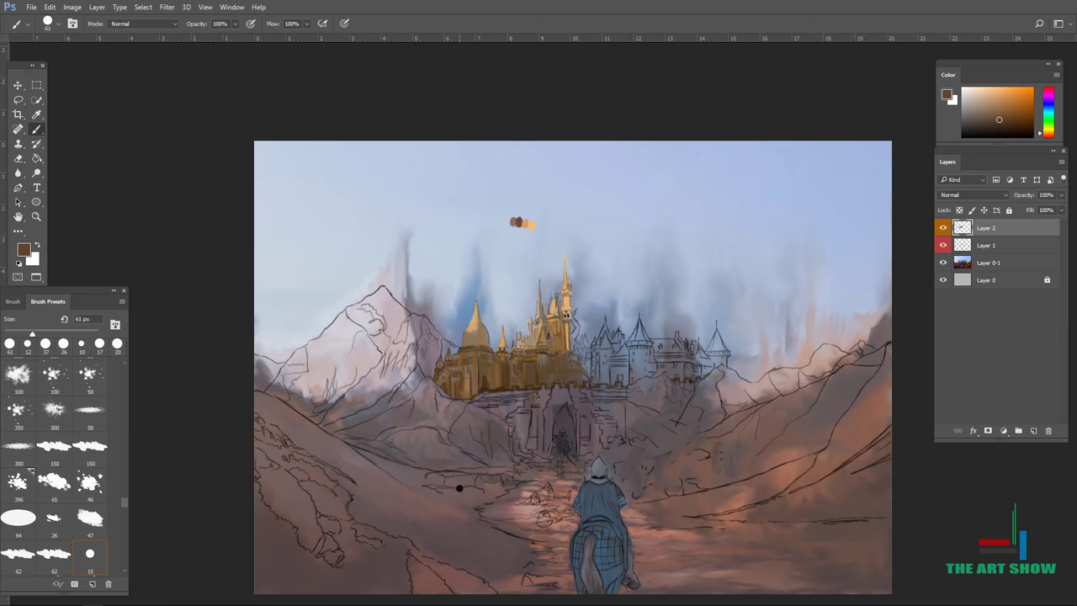
{"action": "key", "text": "ctrl+plus"}
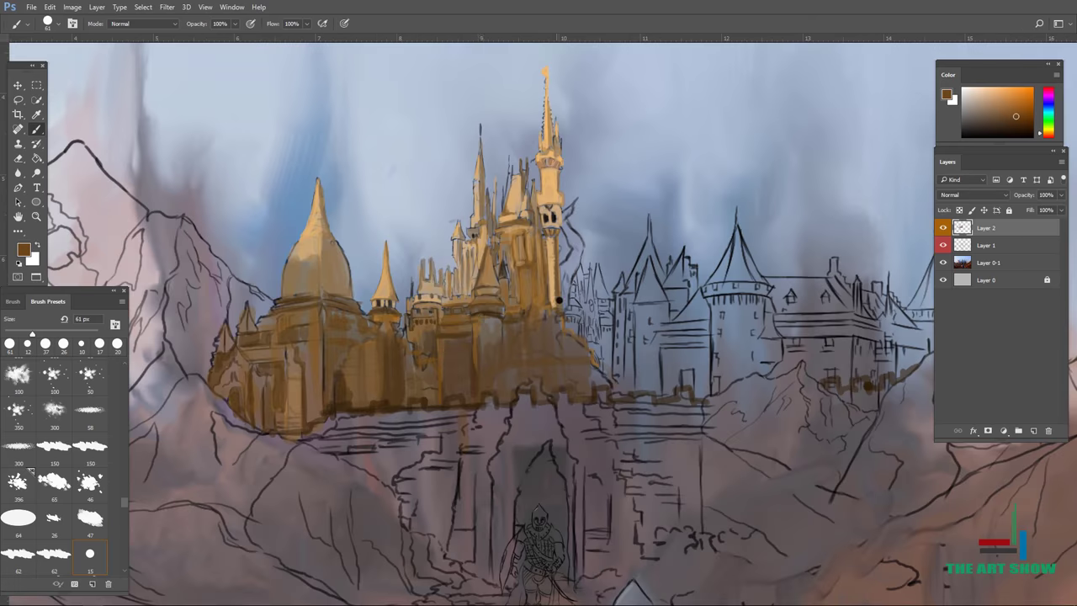
Add vertical orange-brown strokes across the rock mound with a 39 px brush
{"action": "scroll", "coordinate": [498, 365], "scroll_direction": "up", "scroll_amount": 1}
{"action": "right_click", "coordinate": [548, 278]}
{"action": "left_click_drag", "start_coordinate": [555, 324], "coordinate": [556, 416]}
{"action": "left_click_drag", "start_coordinate": [590, 324], "coordinate": [594, 433]}
{"action": "left_click_drag", "start_coordinate": [641, 332], "coordinate": [644, 442]}
Shade the castle's front walls and the mound with vertical strokes of sampled dark brown
{"action": "left_click", "coordinate": [678, 402], "text": "alt"}
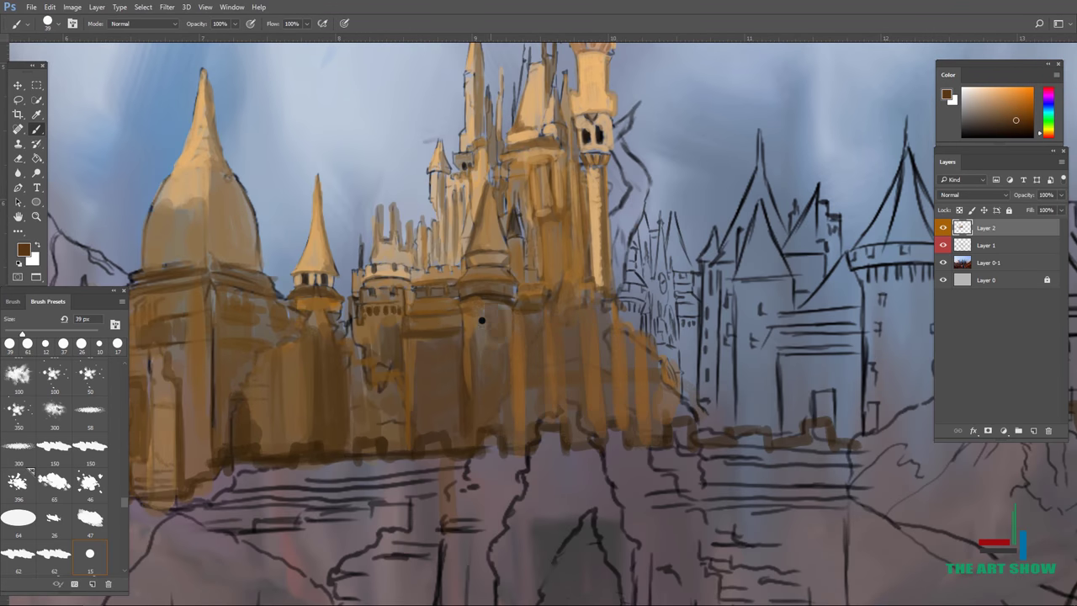
{"action": "left_click_drag", "start_coordinate": [492, 303], "coordinate": [501, 384]}
{"action": "left_click_drag", "start_coordinate": [466, 313], "coordinate": [465, 441]}
{"action": "left_click_drag", "start_coordinate": [510, 299], "coordinate": [511, 441]}
{"action": "left_click_drag", "start_coordinate": [549, 286], "coordinate": [554, 421]}
{"action": "left_click_drag", "start_coordinate": [581, 407], "coordinate": [598, 409]}
{"action": "left_click", "coordinate": [50, 7]}
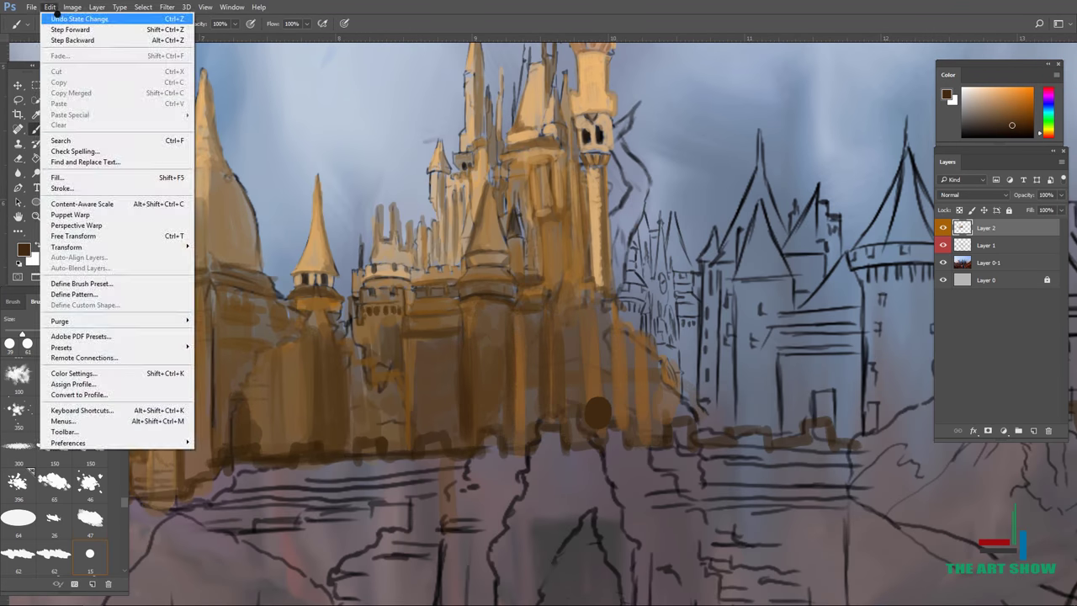
{"action": "key", "text": "Escape"}
{"action": "mouse_move", "coordinate": [598, 306]}
{"action": "left_mouse_down"}
{"action": "mouse_move", "coordinate": [598, 429]}
{"action": "mouse_move", "coordinate": [615, 431]}
{"action": "left_mouse_up"}
Block in the lower wall to the left of the gate with sampled browns and a smaller brush
{"action": "key", "text": "ctrl+0"}
{"action": "key", "text": "ctrl+plus"}
{"action": "left_click", "coordinate": [673, 370], "text": "alt"}
{"action": "key", "text": "bracketleft"}
{"action": "key", "text": "bracketleft"}
{"action": "key", "text": "bracketleft"}
{"action": "left_click", "coordinate": [677, 218], "text": "alt"}
{"action": "mouse_move", "coordinate": [349, 318]}
{"action": "left_mouse_down"}
{"action": "mouse_move", "coordinate": [431, 370]}
{"action": "mouse_move", "coordinate": [463, 421]}
{"action": "mouse_move", "coordinate": [496, 446]}
{"action": "mouse_move", "coordinate": [455, 324]}
{"action": "mouse_move", "coordinate": [513, 454]}
{"action": "left_mouse_up"}
Shade the lower wall and its edge along the left rocks in dark browns with a 28 px brush
{"action": "scroll", "coordinate": [505, 337], "scroll_direction": "down", "scroll_amount": 5}
{"action": "scroll", "coordinate": [505, 337], "scroll_direction": "up", "scroll_amount": 8}
{"action": "key", "text": "bracketleft"}
{"action": "key", "text": "bracketleft"}
{"action": "left_click_drag", "start_coordinate": [311, 273], "coordinate": [320, 296]}
{"action": "left_click_drag", "start_coordinate": [271, 254], "coordinate": [231, 283]}
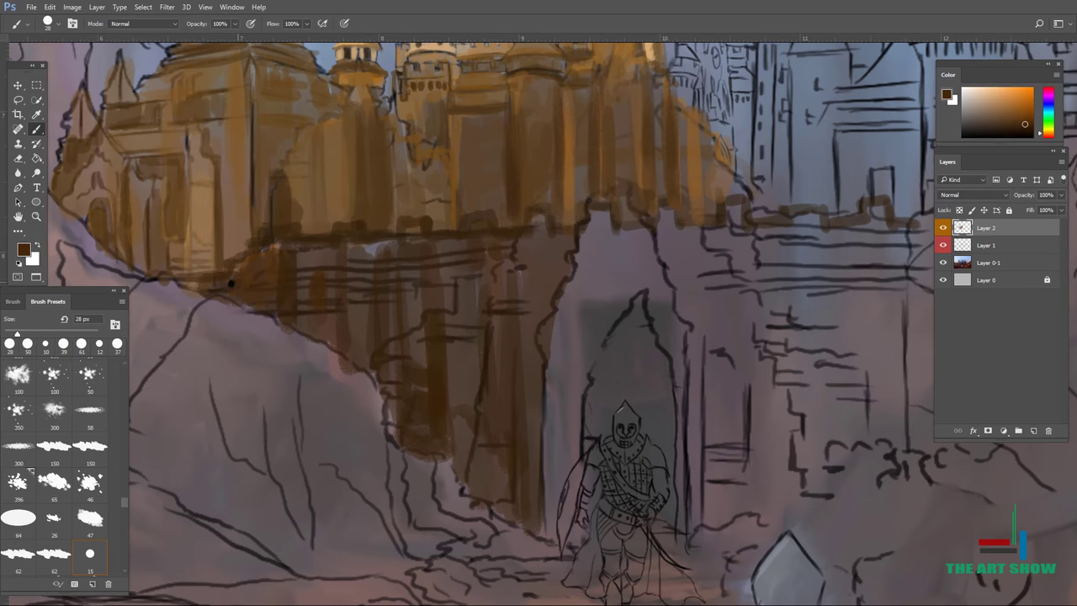
{"action": "left_click_drag", "start_coordinate": [333, 344], "coordinate": [383, 370]}
{"action": "mouse_move", "coordinate": [461, 412]}
{"action": "left_mouse_down"}
{"action": "mouse_move", "coordinate": [494, 479]}
{"action": "mouse_move", "coordinate": [484, 376]}
{"action": "left_mouse_up"}
{"action": "left_click", "coordinate": [508, 433], "text": "alt"}
{"action": "left_click_drag", "start_coordinate": [443, 270], "coordinate": [404, 354]}
{"action": "left_click_drag", "start_coordinate": [383, 294], "coordinate": [374, 375]}
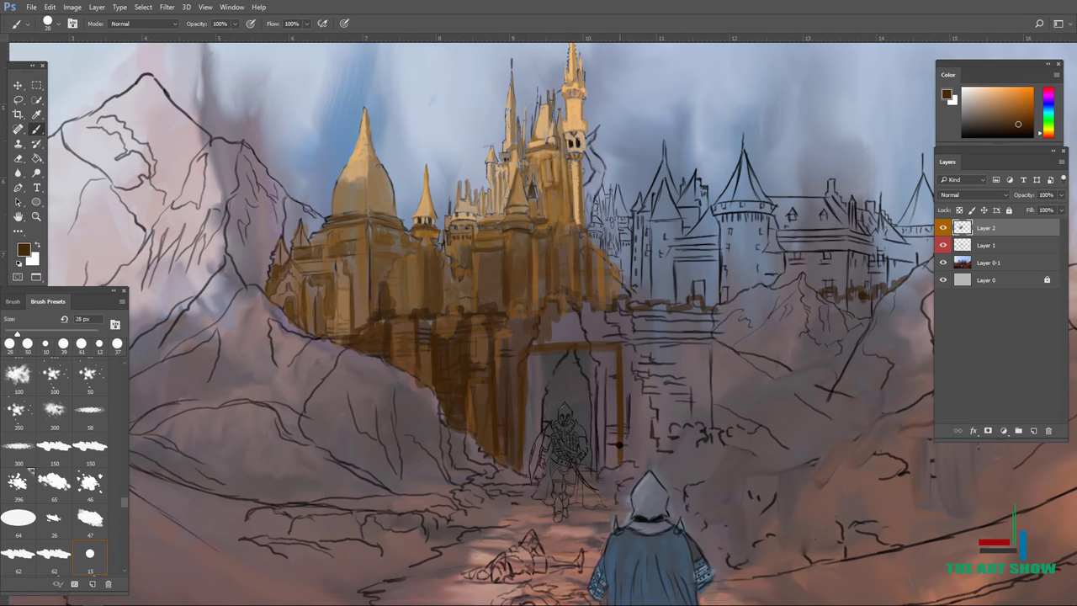
Paint the wall above the gate, its lintel and its right pillar with sampled browns
{"action": "key", "text": "ctrl+plus"}
{"action": "left_click", "coordinate": [508, 272], "text": "alt"}
{"action": "left_click_drag", "start_coordinate": [503, 289], "coordinate": [605, 273]}
{"action": "left_click", "coordinate": [604, 290], "text": "alt"}
{"action": "left_click_drag", "start_coordinate": [636, 338], "coordinate": [494, 347]}
{"action": "left_click_drag", "start_coordinate": [584, 310], "coordinate": [638, 291]}
{"action": "left_click_drag", "start_coordinate": [644, 328], "coordinate": [643, 453]}
{"action": "scroll", "coordinate": [644, 452], "scroll_direction": "down", "scroll_amount": 5}
{"action": "scroll", "coordinate": [644, 453], "scroll_direction": "up", "scroll_amount": 6}
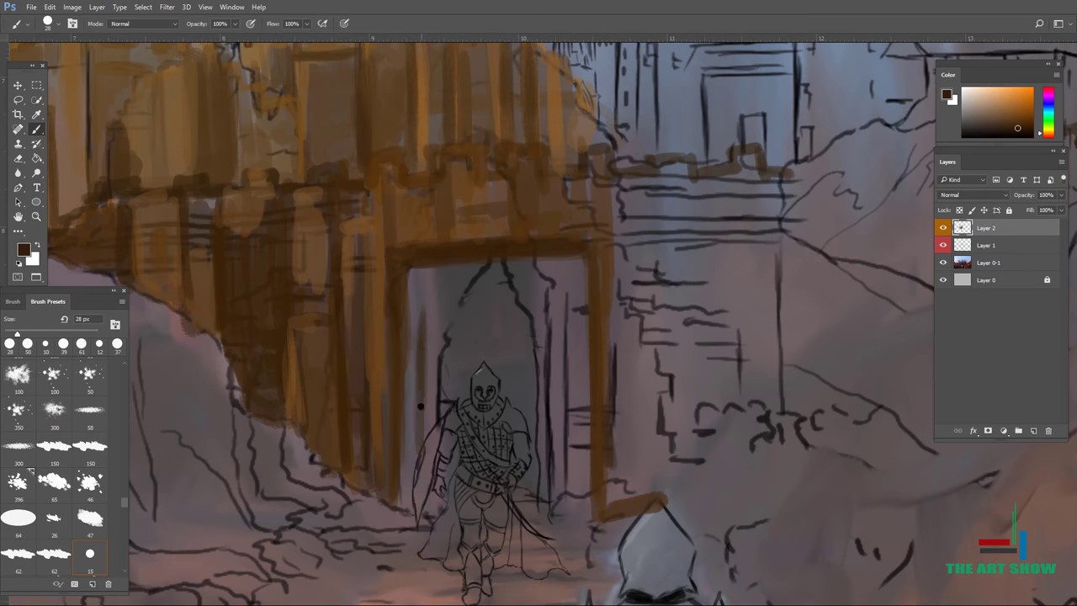
Fill the inner jambs on both sides of the gate opening with dark brown
{"action": "left_click_drag", "start_coordinate": [424, 309], "coordinate": [410, 513]}
{"action": "left_click_drag", "start_coordinate": [415, 270], "coordinate": [423, 458]}
{"action": "left_click_drag", "start_coordinate": [584, 420], "coordinate": [582, 513]}
{"action": "left_click_drag", "start_coordinate": [572, 370], "coordinate": [568, 513]}
{"action": "left_click_drag", "start_coordinate": [551, 408], "coordinate": [547, 509]}
{"action": "left_click_drag", "start_coordinate": [539, 496], "coordinate": [528, 270]}
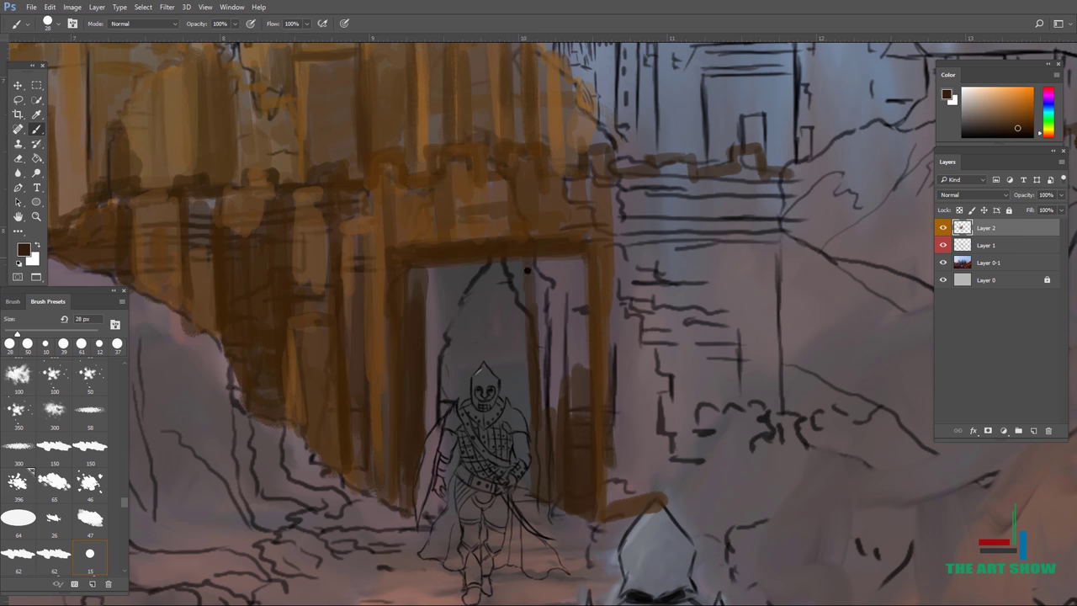
{"action": "mouse_move", "coordinate": [454, 269]}
{"action": "left_mouse_down"}
{"action": "mouse_move", "coordinate": [451, 395]}
{"action": "mouse_move", "coordinate": [421, 431]}
{"action": "left_mouse_up"}
{"action": "left_click_drag", "start_coordinate": [541, 291], "coordinate": [538, 406]}
{"action": "left_click_drag", "start_coordinate": [577, 256], "coordinate": [586, 369]}
{"action": "left_click_drag", "start_coordinate": [542, 425], "coordinate": [540, 495]}
Add orange-brown highlights to the gate's right jamb and darker strokes to its left jamb
{"action": "left_click", "coordinate": [539, 438], "text": "alt"}
{"action": "left_click_drag", "start_coordinate": [547, 444], "coordinate": [572, 504]}
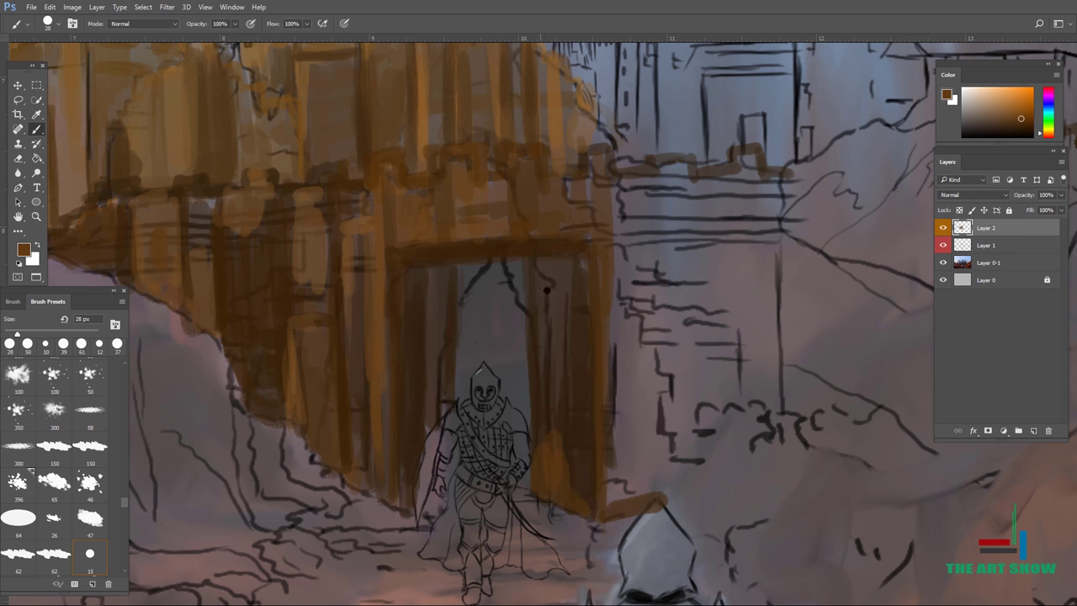
{"action": "left_click_drag", "start_coordinate": [532, 269], "coordinate": [530, 479]}
{"action": "mouse_move", "coordinate": [431, 273]}
{"action": "left_mouse_down"}
{"action": "mouse_move", "coordinate": [425, 415]}
{"action": "mouse_move", "coordinate": [407, 504]}
{"action": "left_mouse_up"}
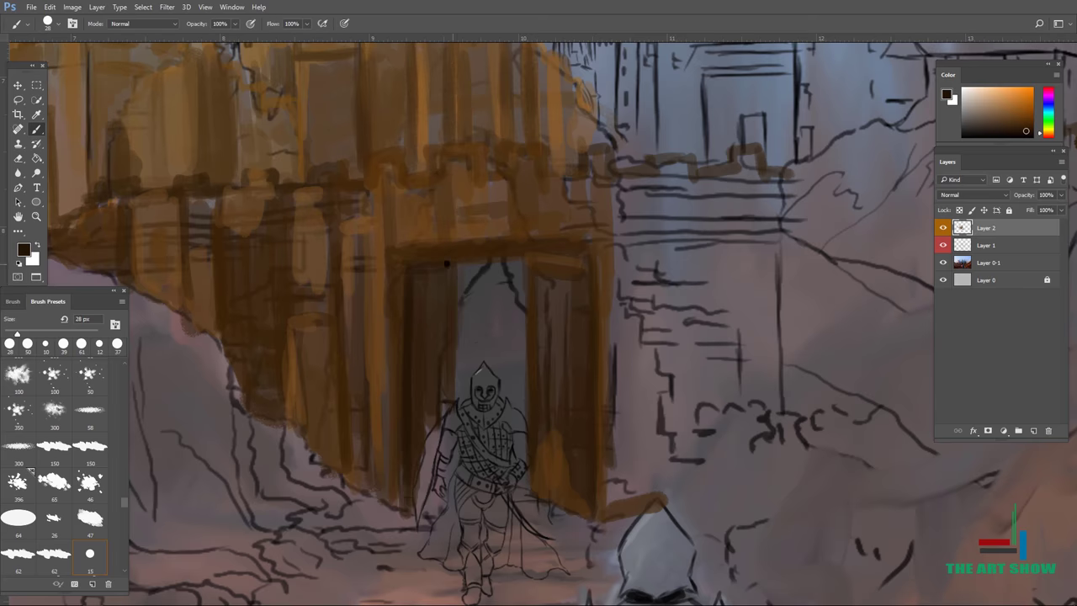
{"action": "left_click_drag", "start_coordinate": [374, 466], "coordinate": [387, 502]}
Paint the small spire and the front conical roof of the right-hand castle in sampled golden orange
{"action": "scroll", "coordinate": [432, 328], "scroll_direction": "down", "scroll_amount": 5}
{"action": "scroll", "coordinate": [432, 329], "scroll_direction": "up", "scroll_amount": 5}
{"action": "left_click", "coordinate": [534, 329], "text": "alt"}
{"action": "scroll", "coordinate": [490, 292], "scroll_direction": "down", "scroll_amount": 5}
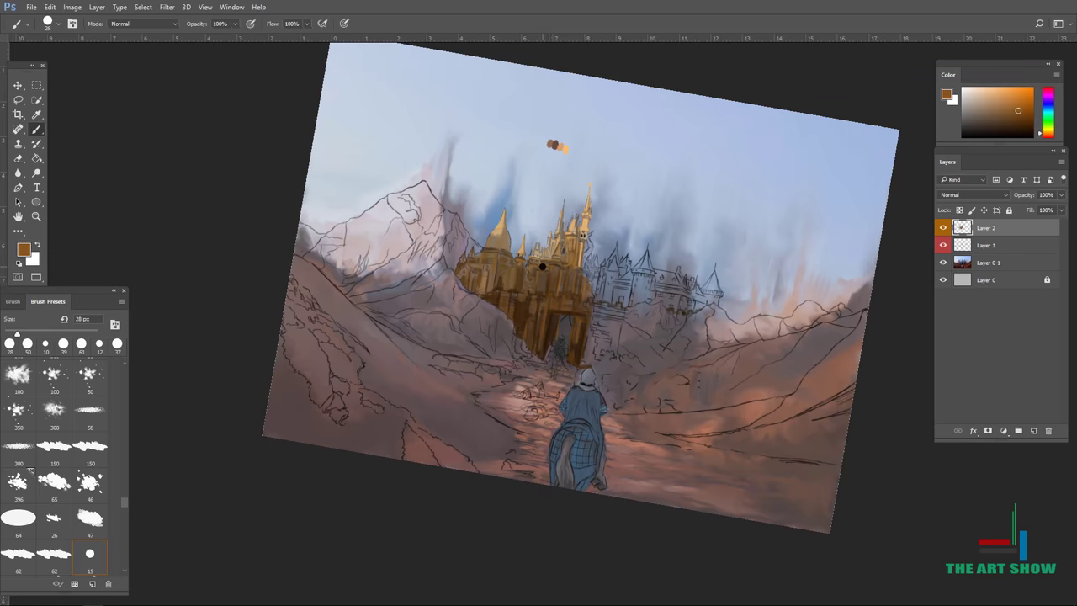
{"action": "scroll", "coordinate": [496, 269], "scroll_direction": "up", "scroll_amount": 6}
{"action": "left_click", "coordinate": [497, 252], "text": "alt"}
{"action": "left_click_drag", "start_coordinate": [490, 229], "coordinate": [507, 277]}
{"action": "mouse_move", "coordinate": [582, 206]}
{"action": "left_mouse_down"}
{"action": "mouse_move", "coordinate": [572, 278]}
{"action": "mouse_move", "coordinate": [619, 287]}
{"action": "mouse_move", "coordinate": [592, 333]}
{"action": "mouse_move", "coordinate": [587, 370]}
{"action": "left_mouse_up"}
Paint the right-hand castle's windows, doors and tower openings in black and dark brown with an 18 px brush
{"action": "key", "text": "d"}
{"action": "key", "text": "bracketleft"}
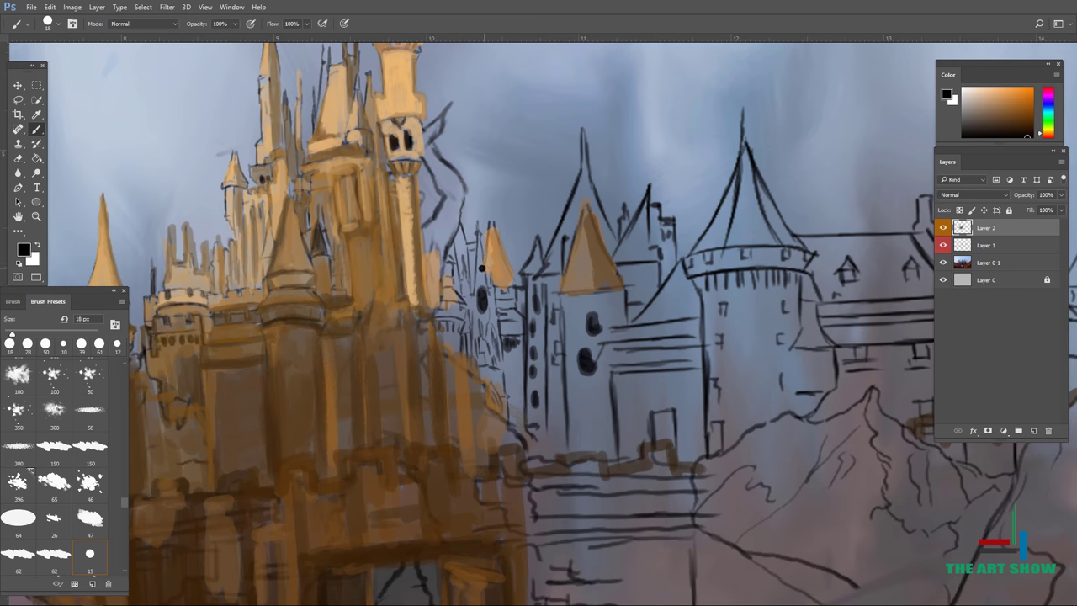
{"action": "left_click_drag", "start_coordinate": [655, 412], "coordinate": [673, 438]}
{"action": "left_click_drag", "start_coordinate": [714, 423], "coordinate": [717, 450]}
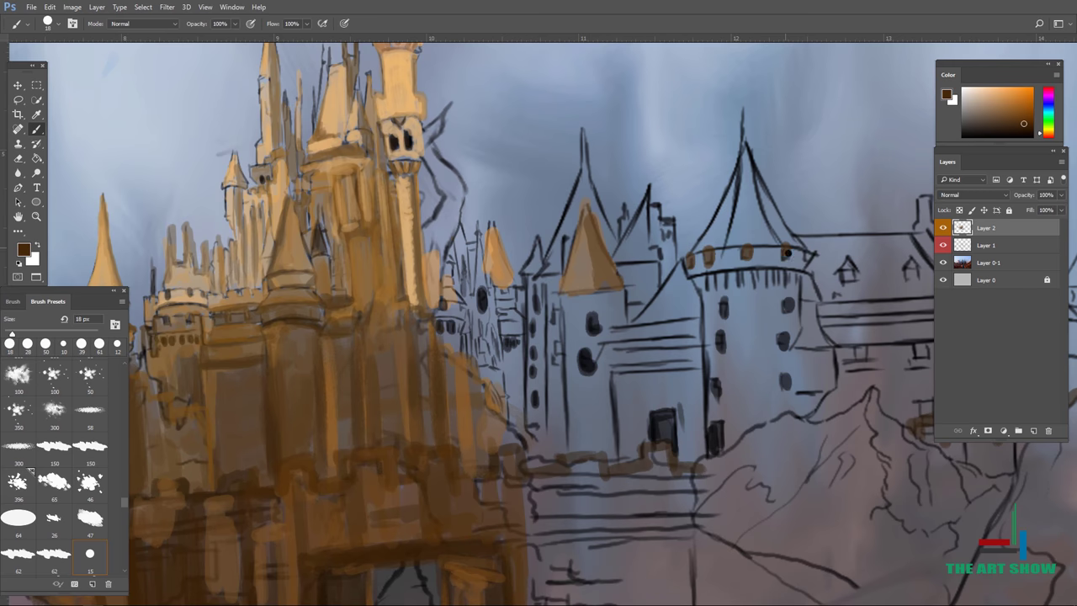
{"action": "left_click_drag", "start_coordinate": [842, 266], "coordinate": [850, 283]}
{"action": "scroll", "coordinate": [538, 303], "scroll_direction": "down", "scroll_amount": 3}
{"action": "scroll", "coordinate": [538, 302], "scroll_direction": "up", "scroll_amount": 3}
{"action": "left_click_drag", "start_coordinate": [681, 367], "coordinate": [685, 387]}
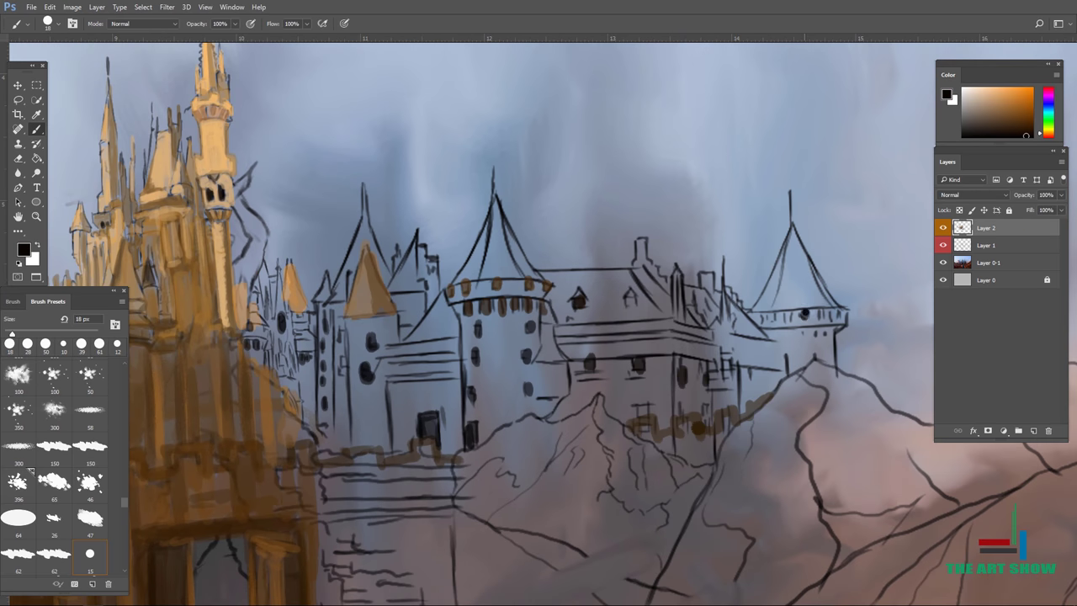
{"action": "left_click_drag", "start_coordinate": [787, 303], "coordinate": [790, 323]}
Paint the remaining pointed roofs left of the round tower in sampled orange, shading them with brown
{"action": "scroll", "coordinate": [538, 303], "scroll_direction": "up", "scroll_amount": 1}
{"action": "left_click", "coordinate": [437, 311], "text": "alt"}
{"action": "mouse_move", "coordinate": [421, 219]}
{"action": "left_mouse_down"}
{"action": "mouse_move", "coordinate": [327, 301]}
{"action": "mouse_move", "coordinate": [307, 336]}
{"action": "left_mouse_up"}
{"action": "mouse_move", "coordinate": [509, 244]}
{"action": "left_mouse_down"}
{"action": "mouse_move", "coordinate": [492, 312]}
{"action": "mouse_move", "coordinate": [514, 324]}
{"action": "left_mouse_up"}
{"action": "left_click", "coordinate": [488, 313], "text": "alt"}
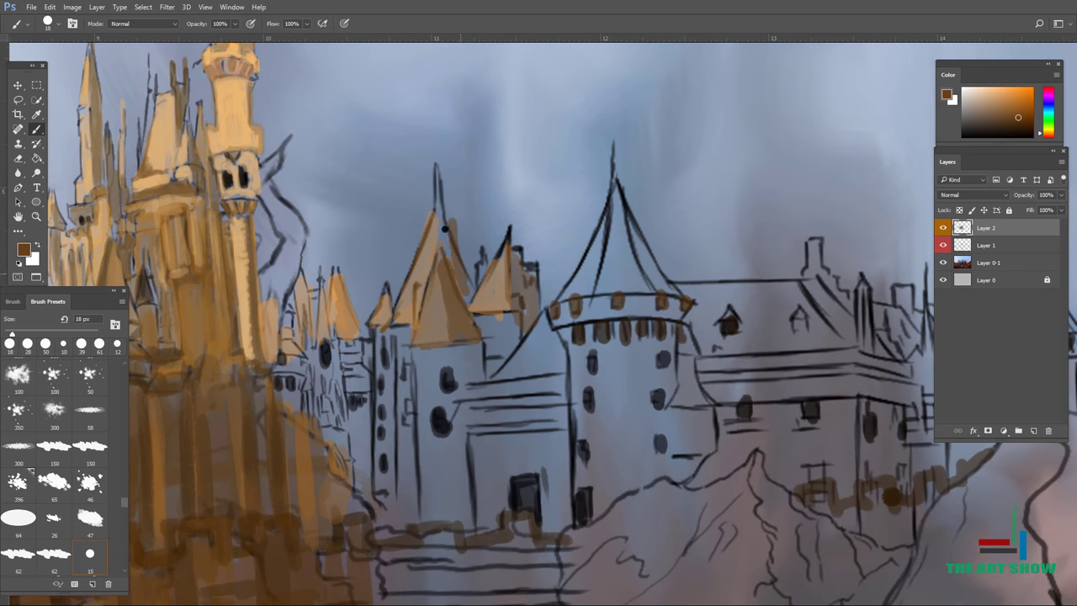
{"action": "left_click_drag", "start_coordinate": [436, 173], "coordinate": [459, 290]}
Paint the round tower's conical roof in sampled golden orange and brown
{"action": "left_click", "coordinate": [589, 278], "text": "alt"}
{"action": "mouse_move", "coordinate": [572, 295]}
{"action": "left_mouse_down"}
{"action": "mouse_move", "coordinate": [611, 202]}
{"action": "mouse_move", "coordinate": [581, 299]}
{"action": "left_mouse_up"}
{"action": "left_click_drag", "start_coordinate": [619, 195], "coordinate": [639, 290]}
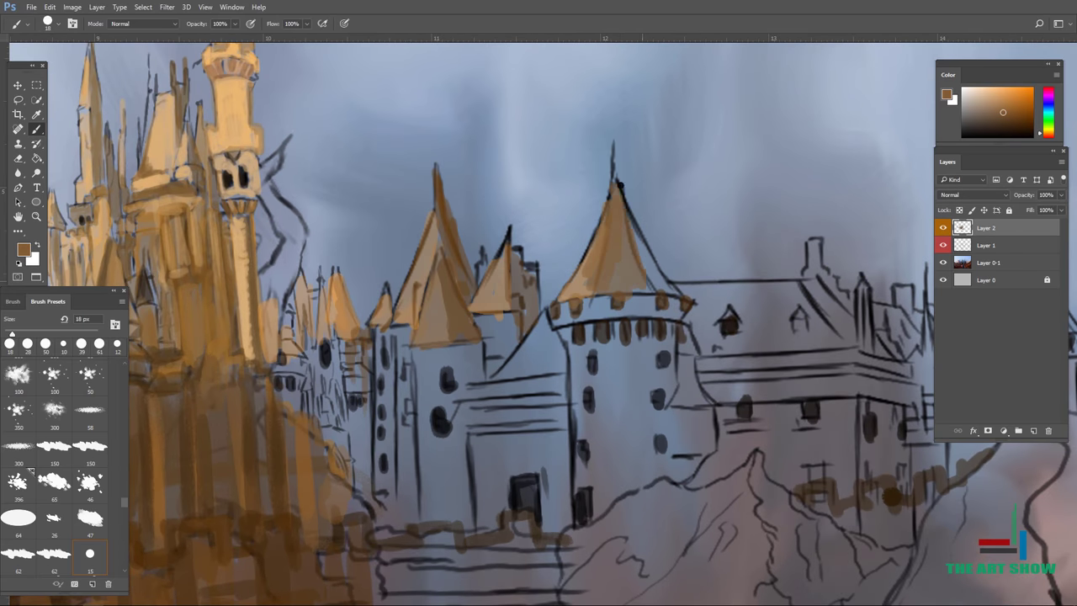
{"action": "left_click_drag", "start_coordinate": [644, 252], "coordinate": [660, 286]}
Fill the long house roof with orange-brown and darken the small turret at its end
{"action": "scroll", "coordinate": [539, 302], "scroll_direction": "down", "scroll_amount": 4}
{"action": "scroll", "coordinate": [538, 303], "scroll_direction": "up", "scroll_amount": 3}
{"action": "scroll", "coordinate": [652, 211], "scroll_direction": "up", "scroll_amount": 2}
{"action": "mouse_move", "coordinate": [580, 269]}
{"action": "left_mouse_down"}
{"action": "mouse_move", "coordinate": [623, 204]}
{"action": "mouse_move", "coordinate": [691, 207]}
{"action": "left_mouse_up"}
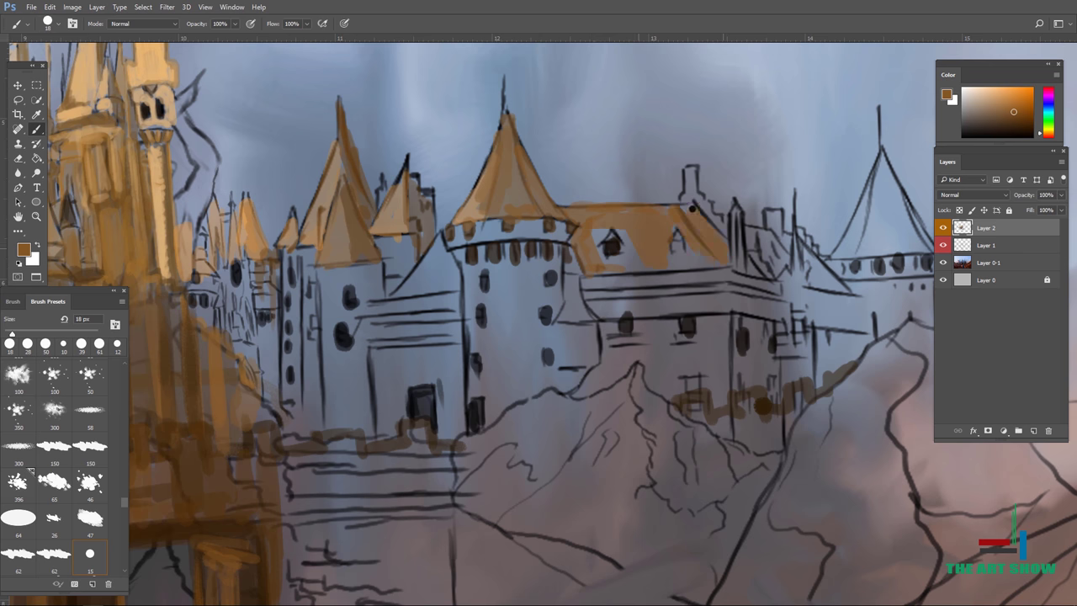
{"action": "left_click_drag", "start_coordinate": [747, 258], "coordinate": [761, 271]}
{"action": "left_click", "coordinate": [514, 250], "text": "alt"}
{"action": "left_click_drag", "start_coordinate": [689, 205], "coordinate": [724, 261]}
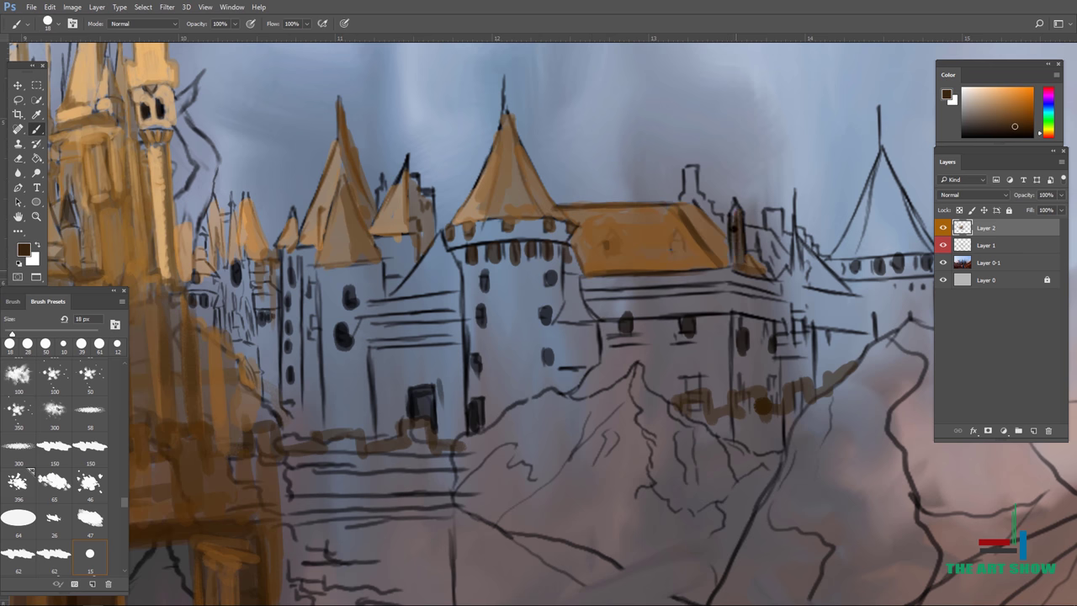
Paint the chimneys behind the long roof and the far-right tower's conical roof in browns
{"action": "mouse_move", "coordinate": [684, 159]}
{"action": "left_mouse_down"}
{"action": "mouse_move", "coordinate": [724, 236]}
{"action": "mouse_move", "coordinate": [841, 290]}
{"action": "left_mouse_up"}
{"action": "scroll", "coordinate": [791, 157], "scroll_direction": "down", "scroll_amount": 4}
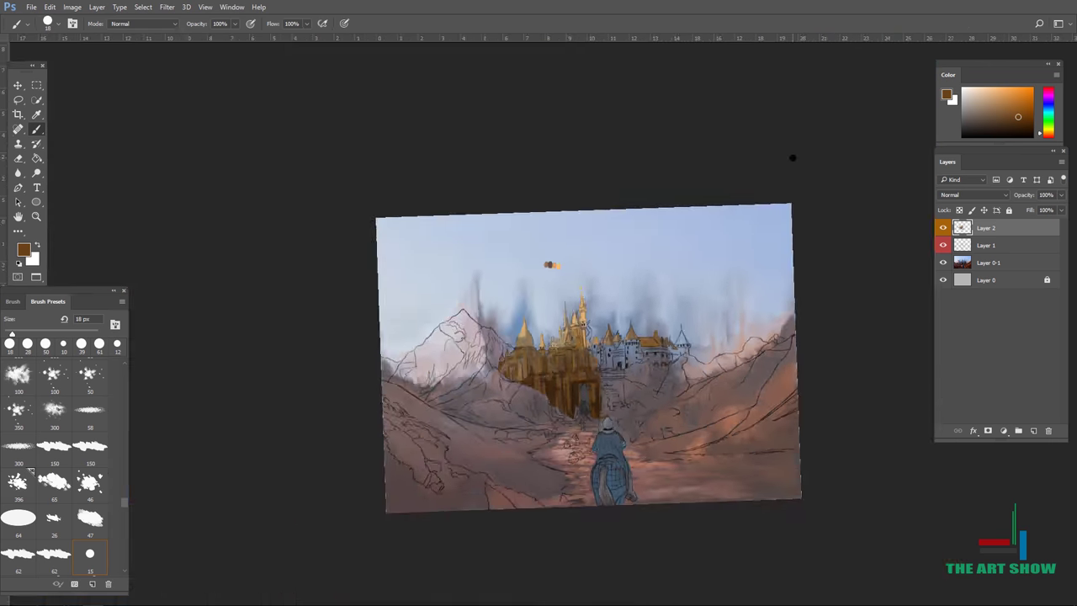
{"action": "scroll", "coordinate": [657, 202], "scroll_direction": "up", "scroll_amount": 3}
{"action": "left_click", "coordinate": [657, 202], "text": "alt"}
{"action": "left_click_drag", "start_coordinate": [649, 214], "coordinate": [660, 178]}
{"action": "scroll", "coordinate": [539, 320], "scroll_direction": "down", "scroll_amount": 1}
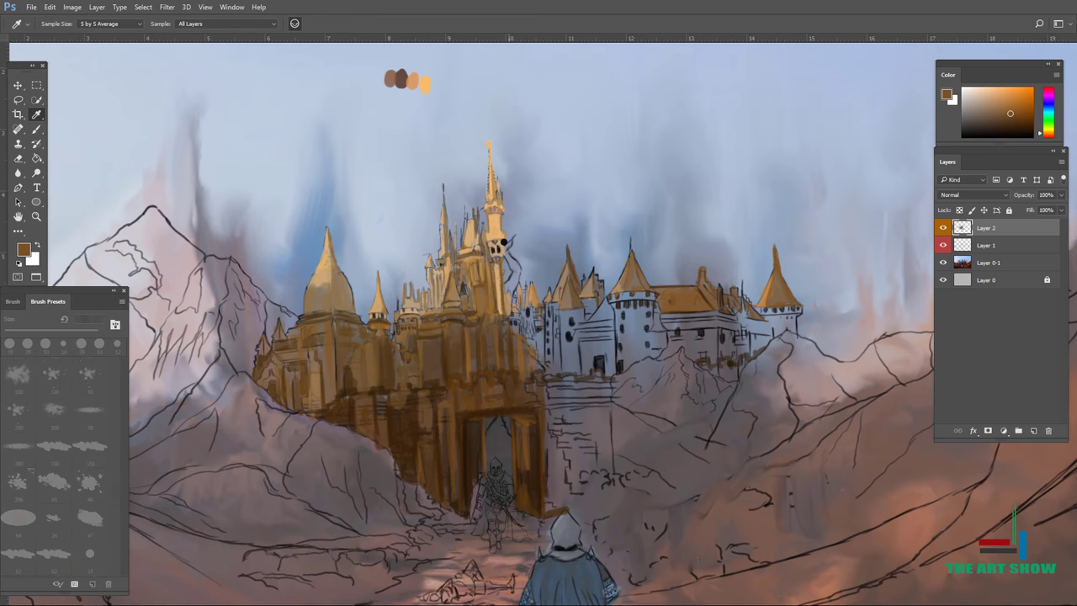
Fill the right-hand castle's walls with brown using a 62 px brush
{"action": "scroll", "coordinate": [568, 336], "scroll_direction": "up", "scroll_amount": 3}
{"action": "left_click_drag", "start_coordinate": [619, 299], "coordinate": [658, 258]}
{"action": "mouse_move", "coordinate": [496, 295]}
{"action": "left_mouse_down"}
{"action": "mouse_move", "coordinate": [513, 387]}
{"action": "mouse_move", "coordinate": [656, 286]}
{"action": "mouse_move", "coordinate": [741, 278]}
{"action": "mouse_move", "coordinate": [762, 236]}
{"action": "left_mouse_up"}
{"action": "scroll", "coordinate": [762, 237], "scroll_direction": "down", "scroll_amount": 2}
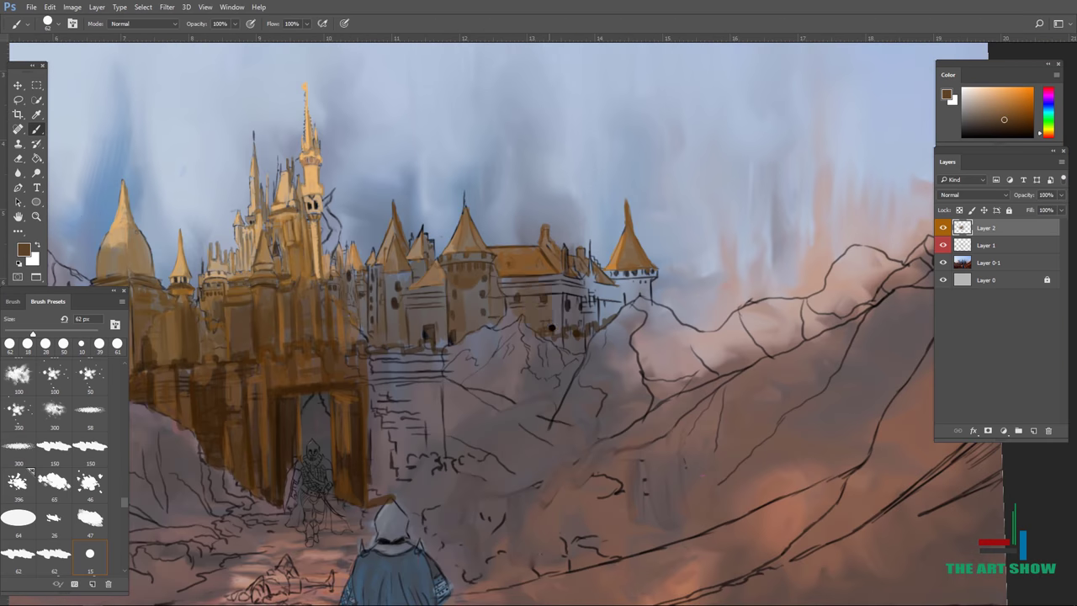
Refine the right-hand castle's roofs and walls in sampled orange and brown with a 12 px brush
{"action": "key", "text": "bracketleft"}
{"action": "key", "text": "bracketleft"}
{"action": "key", "text": "bracketleft"}
{"action": "key", "text": "bracketleft"}
{"action": "key", "text": "bracketleft"}
{"action": "left_click", "coordinate": [610, 272], "text": "alt"}
{"action": "scroll", "coordinate": [610, 272], "scroll_direction": "up", "scroll_amount": 2}
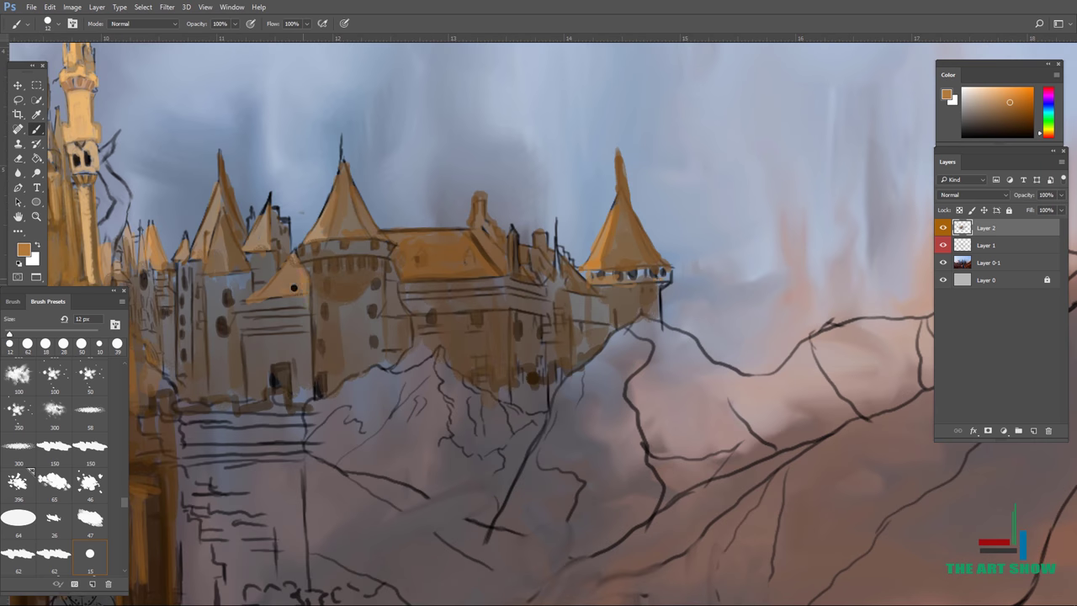
{"action": "scroll", "coordinate": [299, 395], "scroll_direction": "down", "scroll_amount": 1}
{"action": "left_click", "coordinate": [299, 396], "text": "alt"}
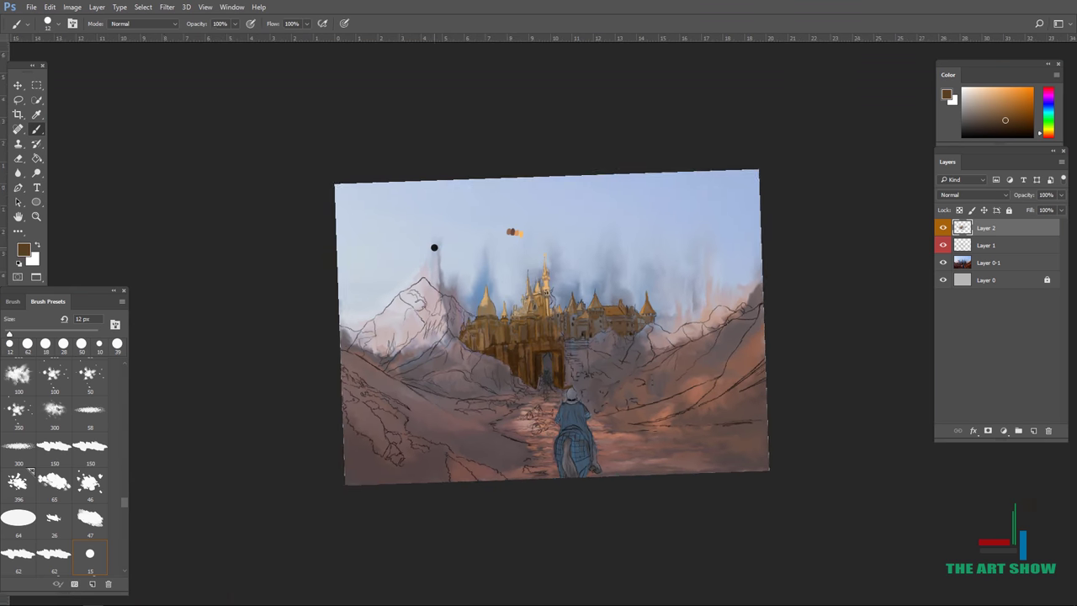
Warm the background painting's colours with the Camera Raw filter
{"action": "key", "text": "shift+ctrl+a"}
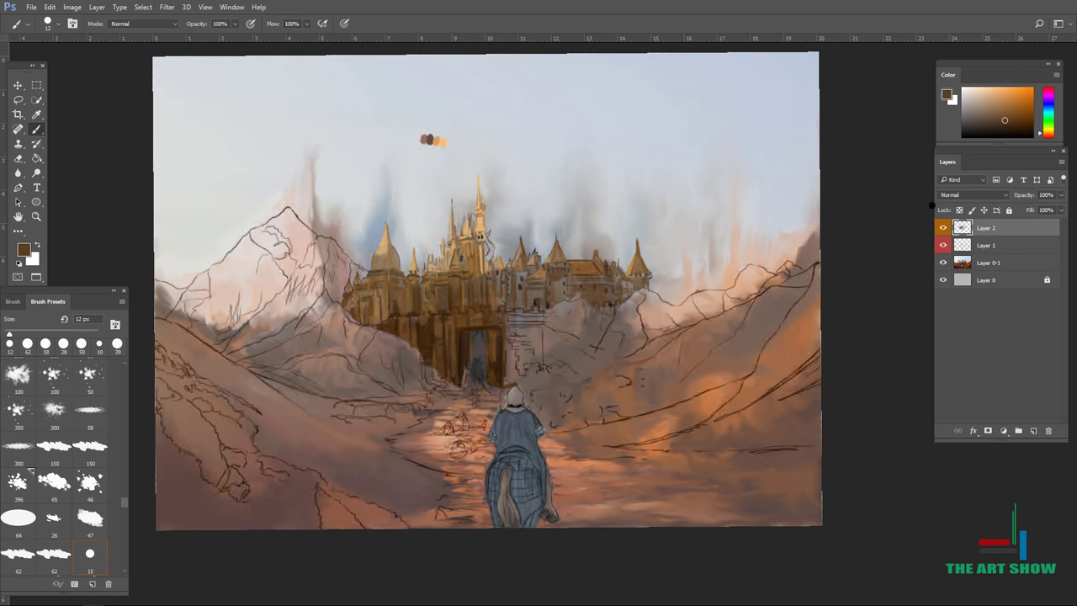
Paint the wall to the right of the gate in sampled dark brown with a 62 px brush
{"action": "right_click", "coordinate": [517, 273]}
{"action": "double_click", "coordinate": [443, 344]}
{"action": "left_click", "coordinate": [632, 301], "text": "alt"}
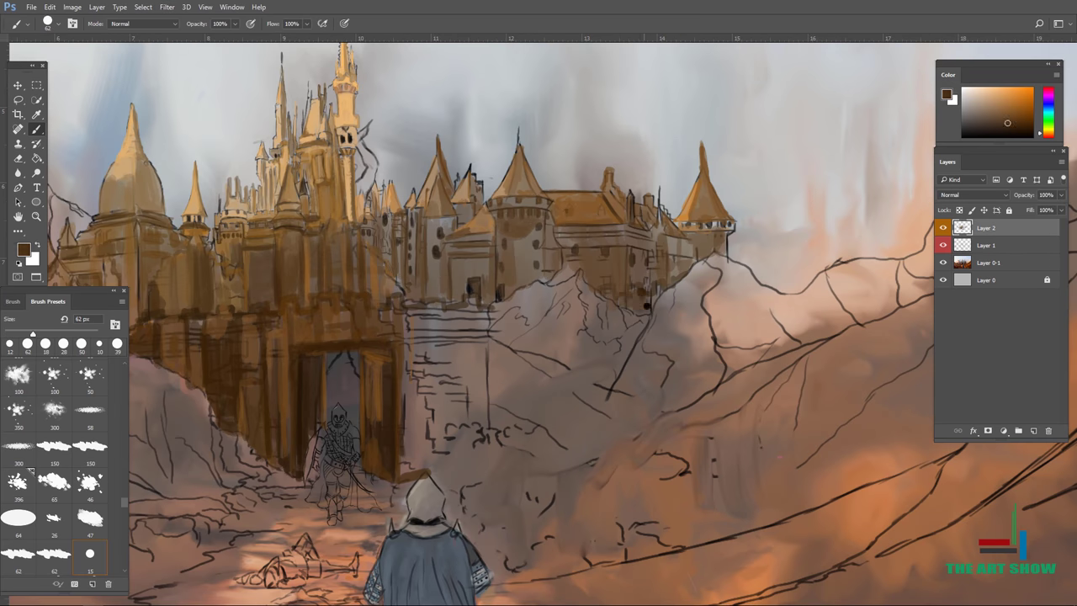
{"action": "left_click_drag", "start_coordinate": [481, 332], "coordinate": [480, 421]}
{"action": "left_click_drag", "start_coordinate": [442, 320], "coordinate": [413, 471]}
{"action": "mouse_move", "coordinate": [404, 312]}
{"action": "left_mouse_down"}
{"action": "mouse_move", "coordinate": [449, 306]}
{"action": "mouse_move", "coordinate": [449, 330]}
{"action": "left_mouse_up"}
Fill the gate opening behind the armoured figure with dark green
{"action": "key", "text": "h"}
{"action": "key", "text": "h"}
{"action": "mouse_move", "coordinate": [597, 387]}
{"action": "left_mouse_down"}
{"action": "mouse_move", "coordinate": [661, 344]}
{"action": "mouse_move", "coordinate": [522, 370]}
{"action": "left_mouse_up"}
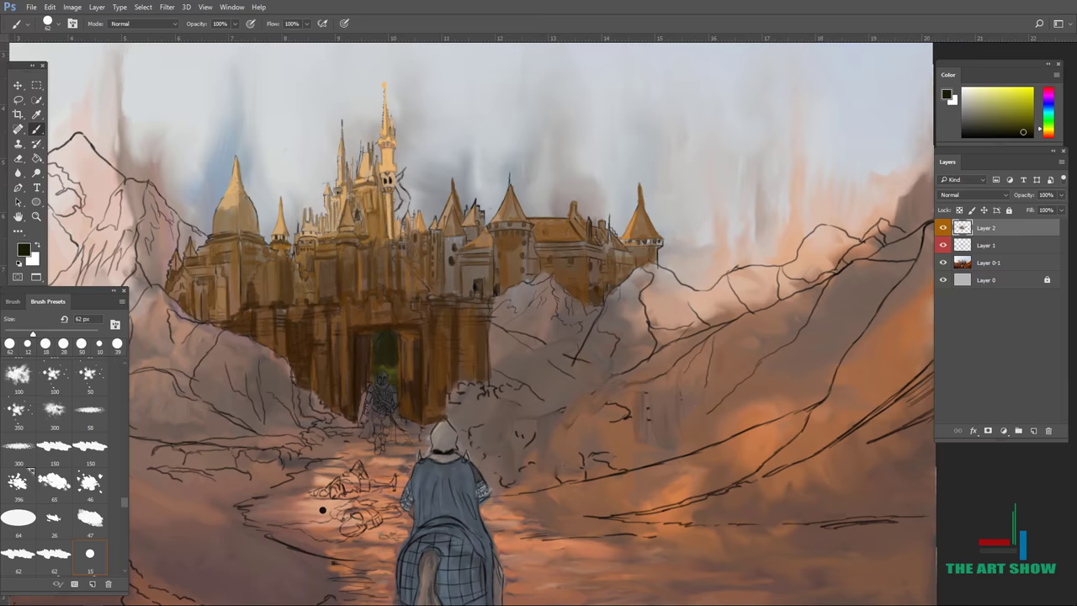
{"action": "key", "text": "ctrl+0"}
Switch to Layer 1 and erase the sketch lines around the castle's towers and roofs
{"action": "scroll", "coordinate": [521, 252], "scroll_direction": "up", "scroll_amount": 5}
{"action": "key", "text": "alt+bracketleft"}
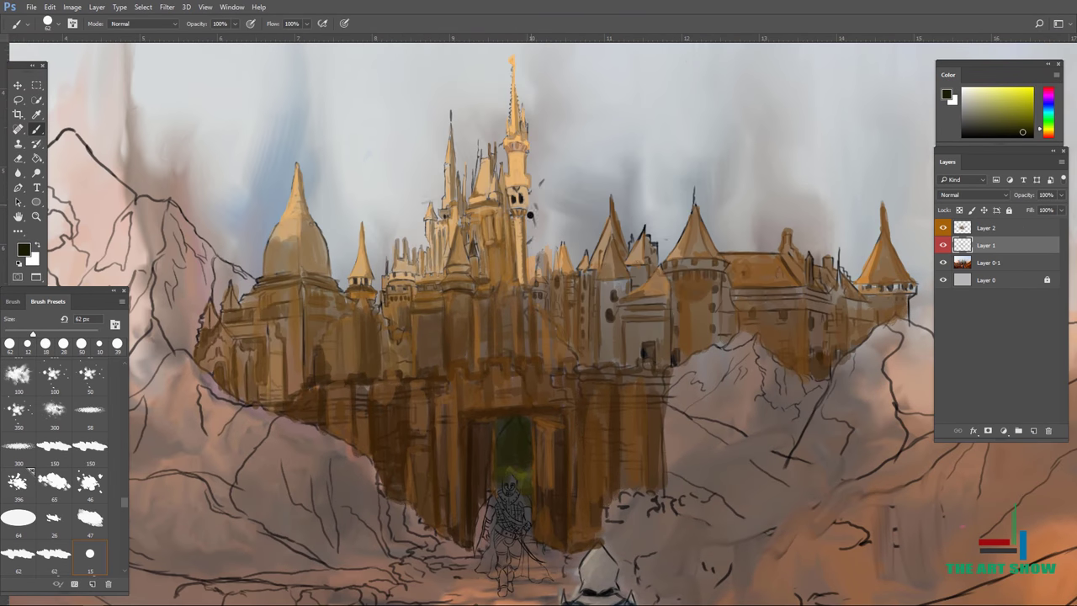
{"action": "left_click_drag", "start_coordinate": [428, 274], "coordinate": [389, 346]}
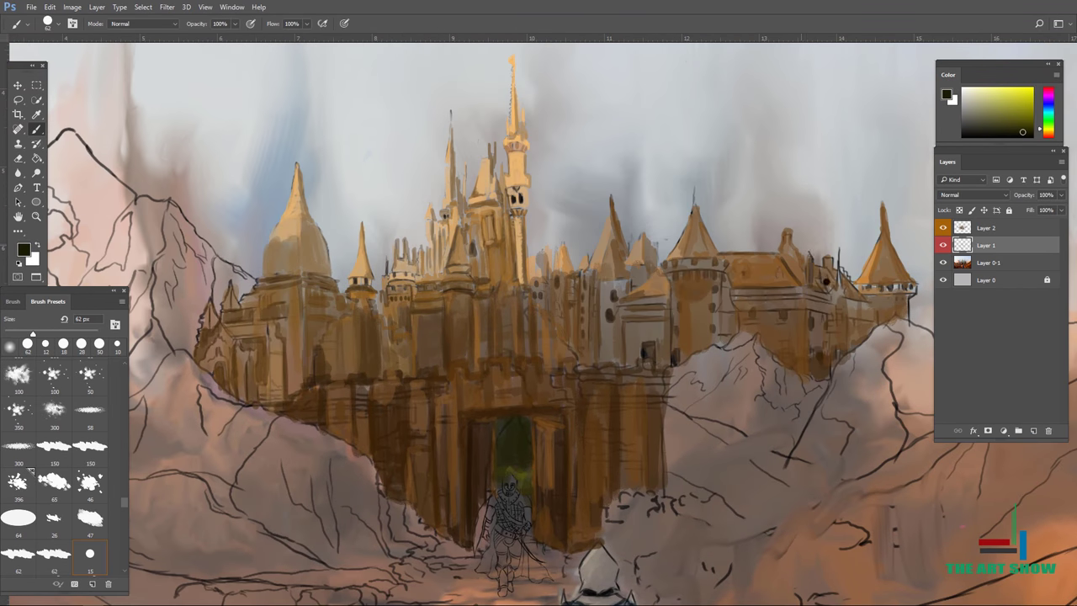
{"action": "key", "text": "ctrl+0"}
{"action": "scroll", "coordinate": [889, 267], "scroll_direction": "up", "scroll_amount": 6}
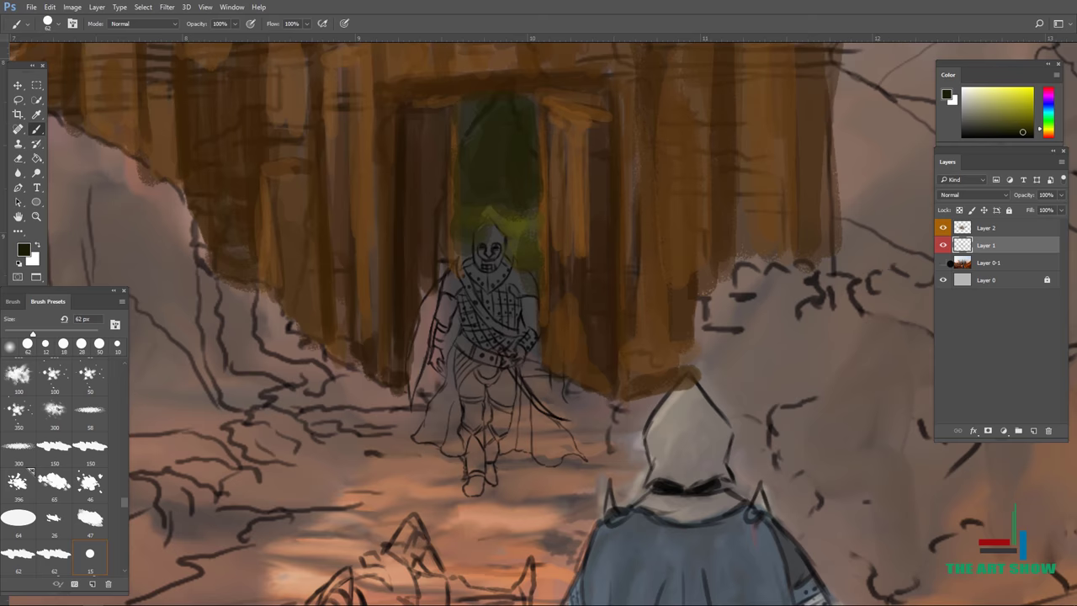
Return to Layer 2, sample a brown, and hide Layer 1 to view the painting without its sketch lines
{"action": "key", "text": "alt+bracketright"}
{"action": "key", "text": "ctrl+0"}
{"action": "scroll", "coordinate": [522, 252], "scroll_direction": "up", "scroll_amount": 5}
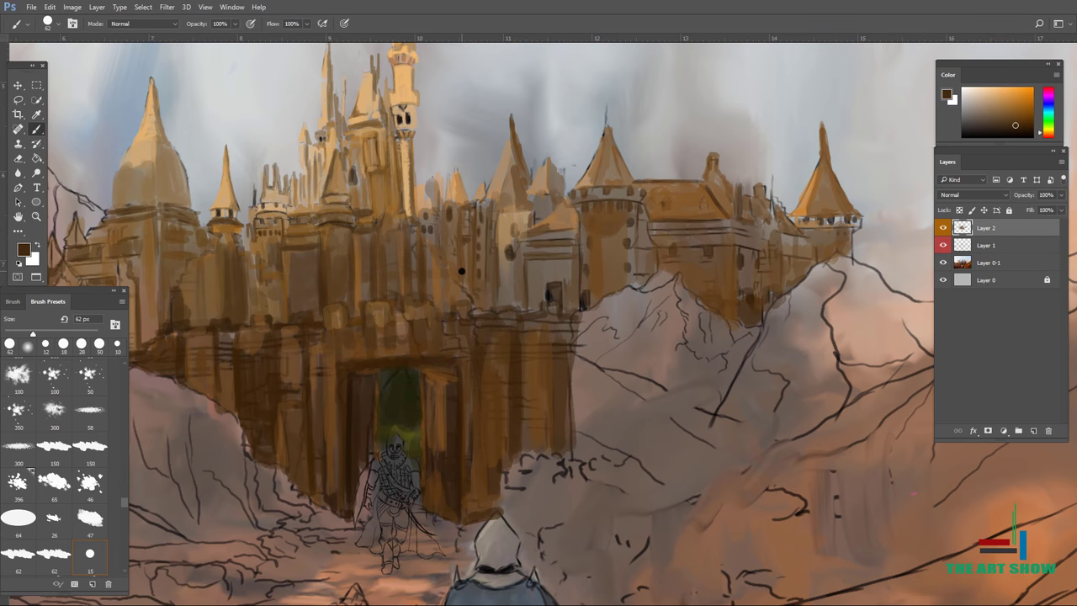
{"action": "scroll", "coordinate": [505, 336], "scroll_direction": "down", "scroll_amount": 5}
{"action": "left_click", "coordinate": [414, 338], "text": "alt"}
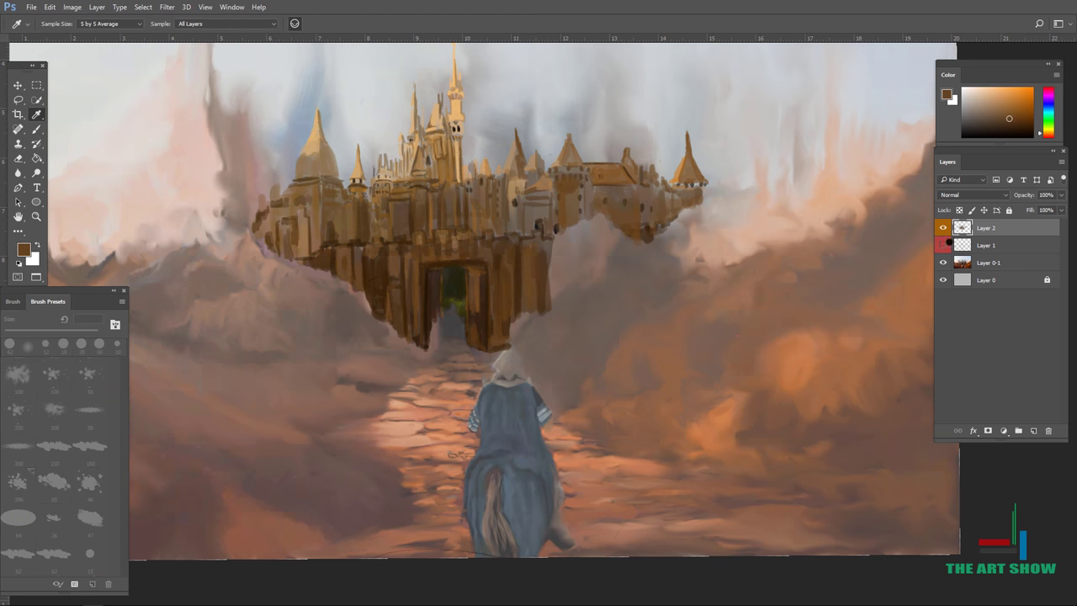
{"action": "left_click", "coordinate": [942, 245]}
{"action": "scroll", "coordinate": [895, 157], "scroll_direction": "down", "scroll_amount": 3}
{"action": "scroll", "coordinate": [895, 156], "scroll_direction": "up", "scroll_amount": 3}
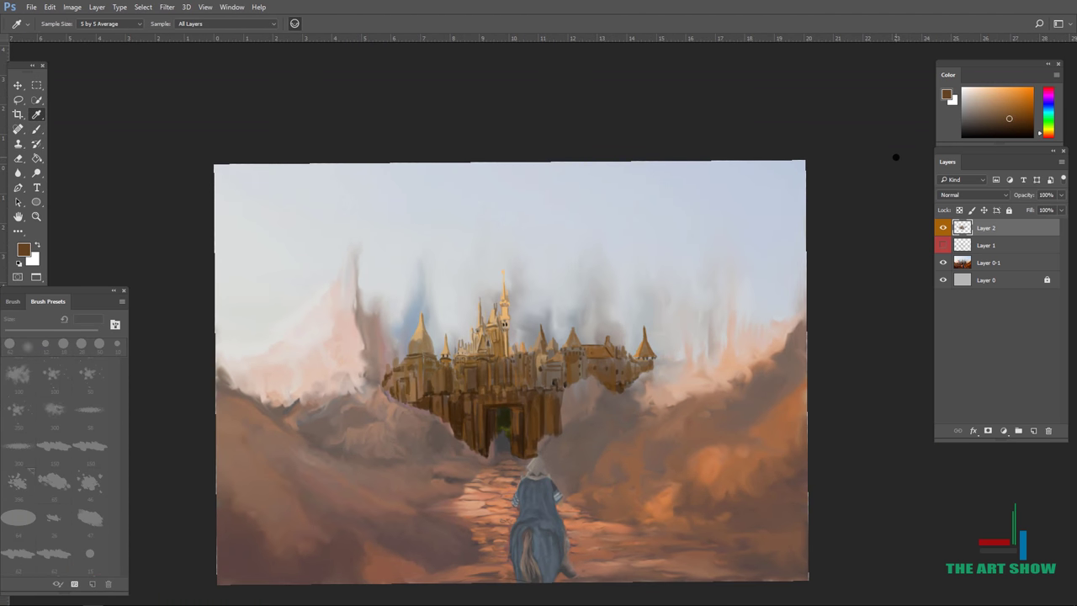
Switch to the Brush and show Layer 1 again so its sketch lines can guide the painting
{"action": "key", "text": "b"}
{"action": "key", "text": "ctrl+plus"}
{"action": "scroll", "coordinate": [379, 309], "scroll_direction": "down", "scroll_amount": 3}
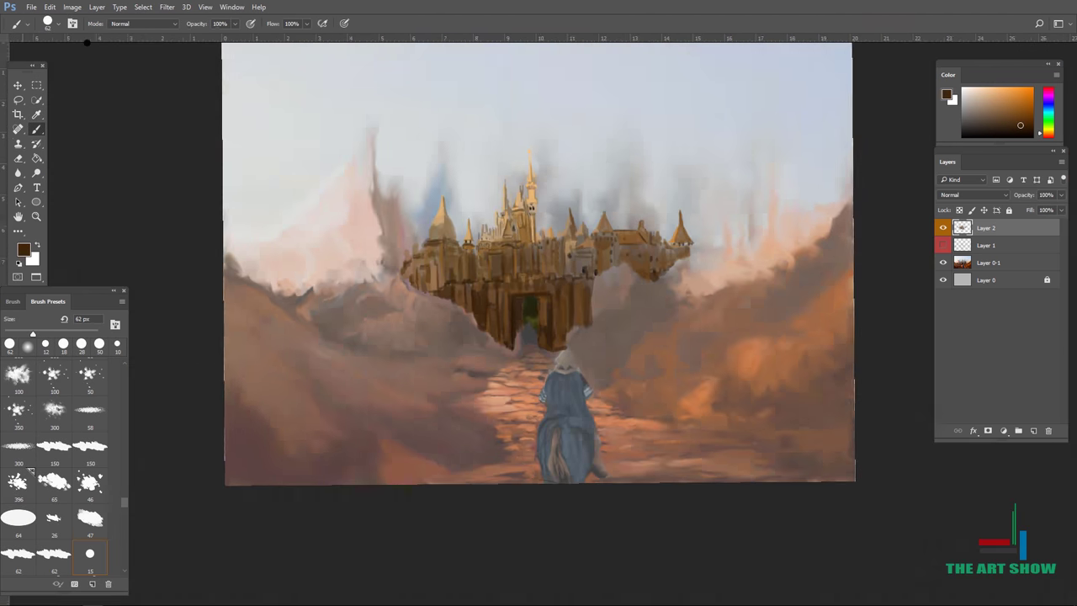
{"action": "scroll", "coordinate": [537, 337], "scroll_direction": "up", "scroll_amount": 3}
{"action": "scroll", "coordinate": [645, 342], "scroll_direction": "down", "scroll_amount": 3}
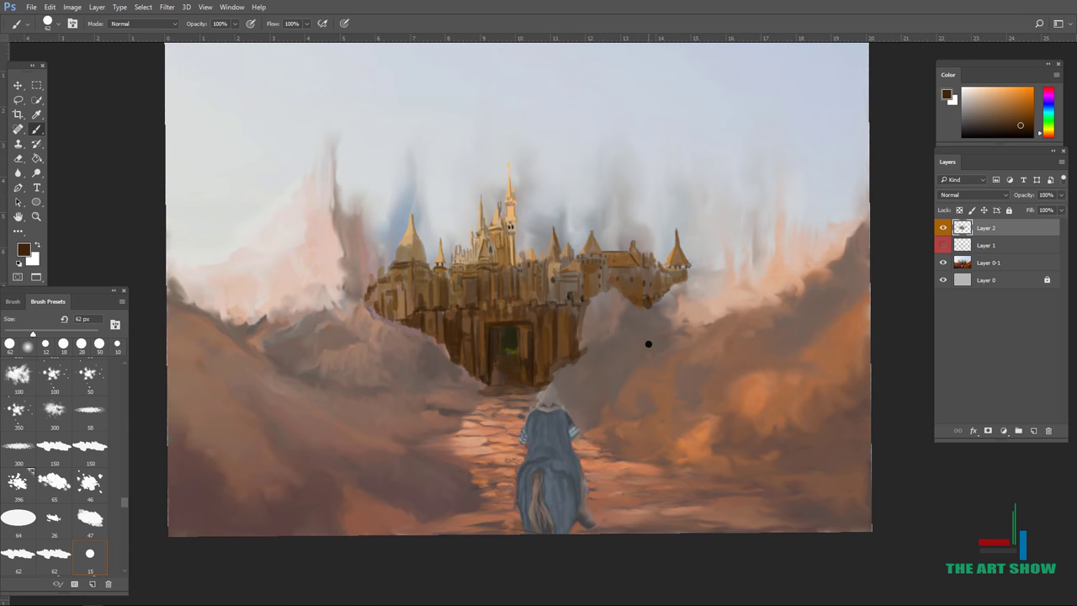
{"action": "left_click", "coordinate": [942, 244]}
Paint the nearer fallen soldier's cloak dark blue with a 21 px brush and shade its folds
{"action": "left_click", "coordinate": [1020, 120]}
{"action": "key", "text": "bracketleft"}
{"action": "key", "text": "bracketleft"}
{"action": "key", "text": "bracketleft"}
{"action": "key", "text": "bracketleft"}
{"action": "key", "text": "bracketleft"}
{"action": "key", "text": "bracketleft"}
{"action": "scroll", "coordinate": [634, 262], "scroll_direction": "up", "scroll_amount": 5}
{"action": "right_click", "coordinate": [660, 447]}
{"action": "mouse_move", "coordinate": [370, 465]}
{"action": "left_mouse_down"}
{"action": "mouse_move", "coordinate": [522, 465]}
{"action": "mouse_move", "coordinate": [501, 488]}
{"action": "left_mouse_up"}
{"action": "left_click", "coordinate": [674, 471]}
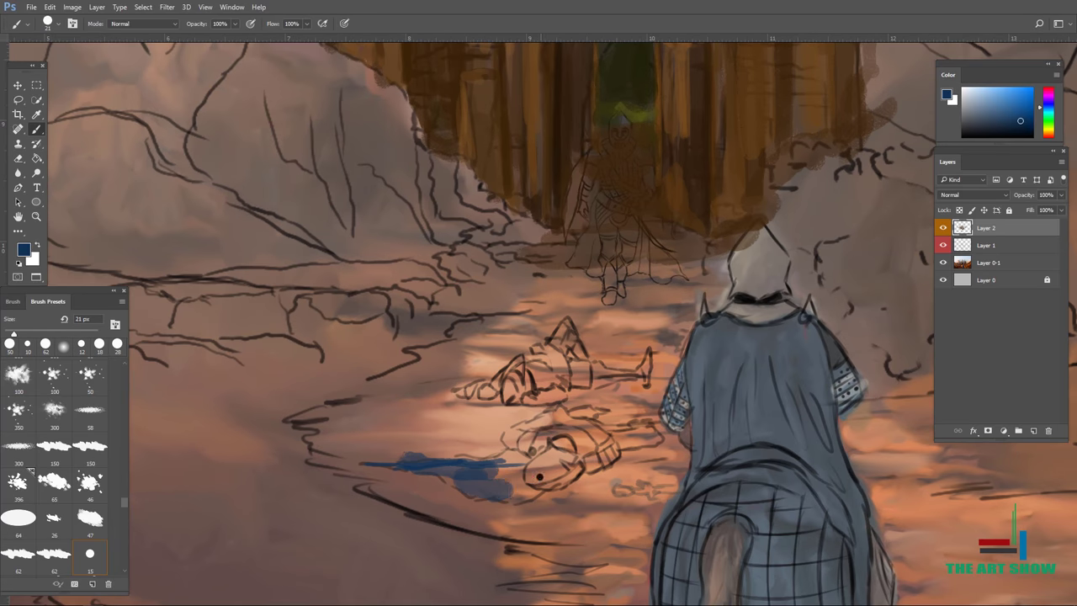
{"action": "mouse_move", "coordinate": [413, 484]}
{"action": "left_mouse_down"}
{"action": "mouse_move", "coordinate": [530, 492]}
{"action": "mouse_move", "coordinate": [431, 474]}
{"action": "left_mouse_up"}
{"action": "left_click", "coordinate": [504, 484], "text": "alt"}
{"action": "left_click_drag", "start_coordinate": [521, 471], "coordinate": [396, 468]}
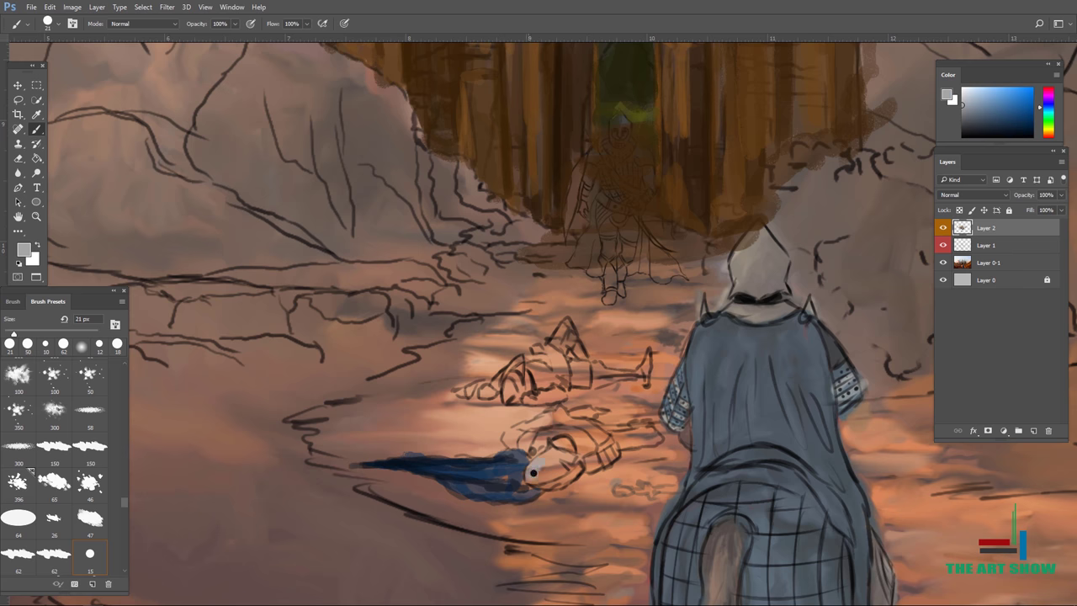
Paint the blue-cloaked fallen soldier's helmet and armour in greys and the legs near-black with a 14 px brush
{"action": "left_click_drag", "start_coordinate": [533, 473], "coordinate": [555, 454]}
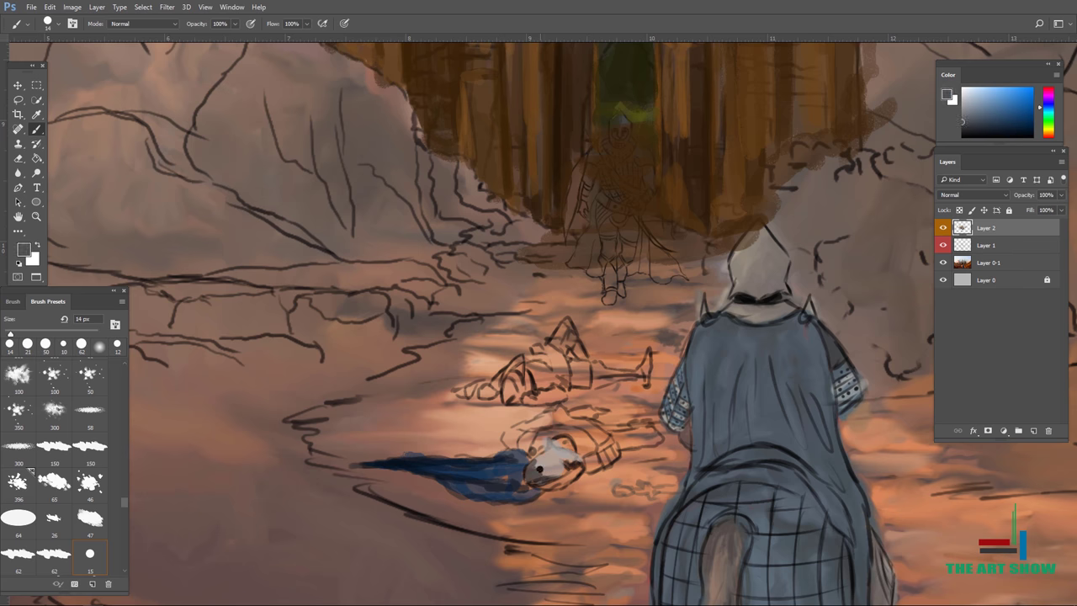
{"action": "scroll", "coordinate": [600, 438], "scroll_direction": "up", "scroll_amount": 1}
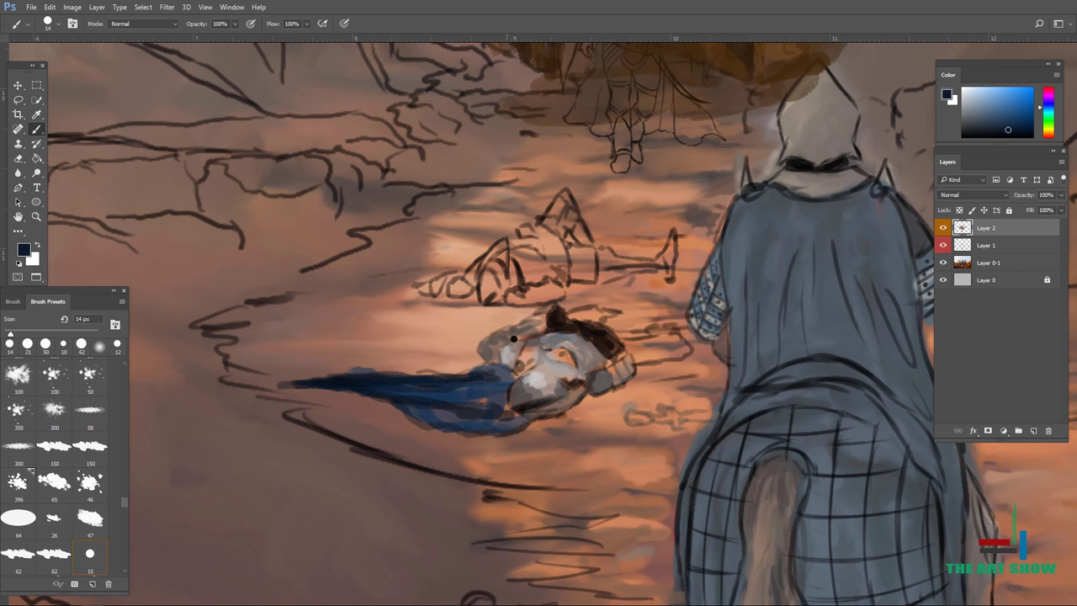
{"action": "scroll", "coordinate": [511, 334], "scroll_direction": "down", "scroll_amount": 3}
{"action": "scroll", "coordinate": [512, 334], "scroll_direction": "up", "scroll_amount": 3}
{"action": "left_click", "coordinate": [559, 345], "text": "alt"}
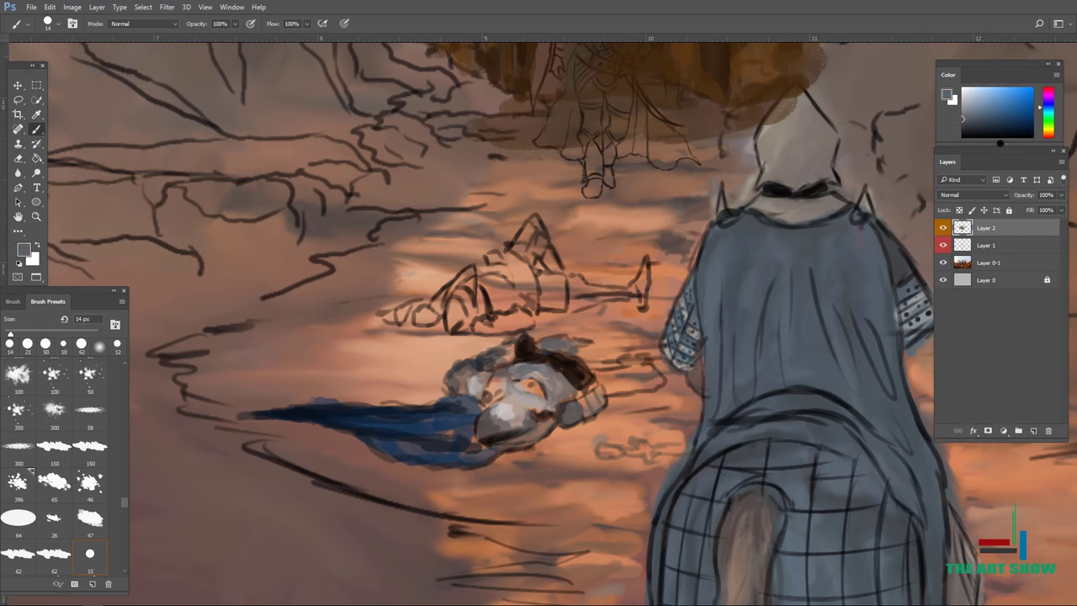
{"action": "key", "text": "d"}
{"action": "left_click_drag", "start_coordinate": [659, 380], "coordinate": [594, 384]}
Fill the second fallen soldier's tunic with bright red
{"action": "left_click", "coordinate": [1048, 89]}
{"action": "left_click", "coordinate": [1020, 100]}
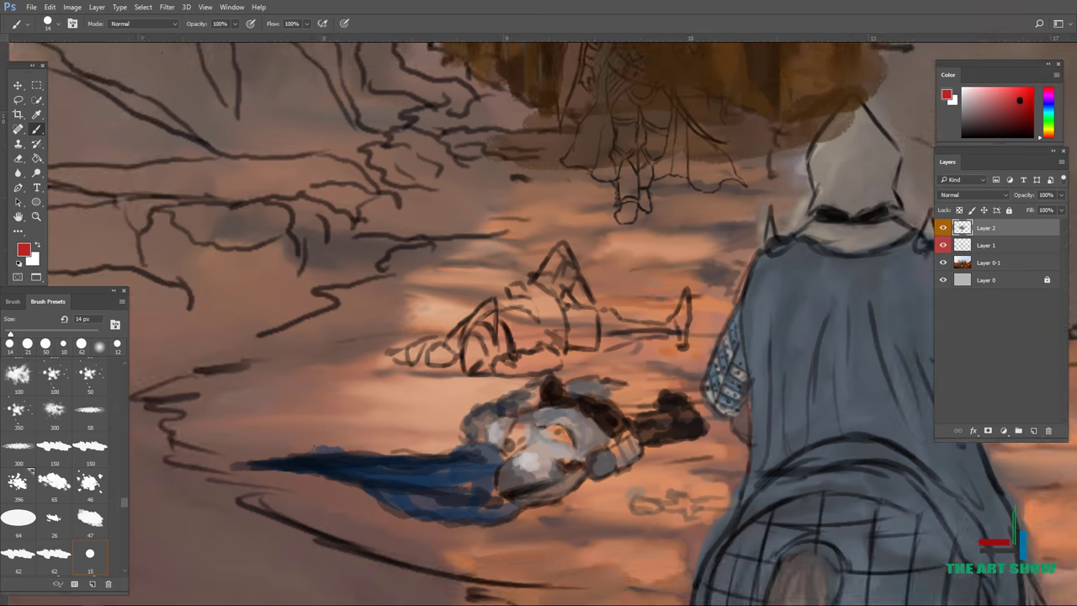
{"action": "scroll", "coordinate": [517, 340], "scroll_direction": "up", "scroll_amount": 2}
{"action": "mouse_move", "coordinate": [501, 332]}
{"action": "left_mouse_down"}
{"action": "mouse_move", "coordinate": [558, 324]}
{"action": "mouse_move", "coordinate": [574, 360]}
{"action": "mouse_move", "coordinate": [530, 284]}
{"action": "mouse_move", "coordinate": [534, 327]}
{"action": "mouse_move", "coordinate": [562, 342]}
{"action": "mouse_move", "coordinate": [537, 352]}
{"action": "mouse_move", "coordinate": [563, 295]}
{"action": "mouse_move", "coordinate": [560, 400]}
{"action": "mouse_move", "coordinate": [567, 278]}
{"action": "mouse_move", "coordinate": [533, 390]}
{"action": "mouse_move", "coordinate": [563, 314]}
{"action": "mouse_move", "coordinate": [485, 359]}
{"action": "mouse_move", "coordinate": [449, 343]}
{"action": "left_mouse_up"}
Paint the red-clad fallen soldier's armour and bent leg in sampled greys, and darken the ground shadow beneath
{"action": "scroll", "coordinate": [562, 342], "scroll_direction": "up", "scroll_amount": 2}
{"action": "left_click", "coordinate": [551, 370], "text": "alt"}
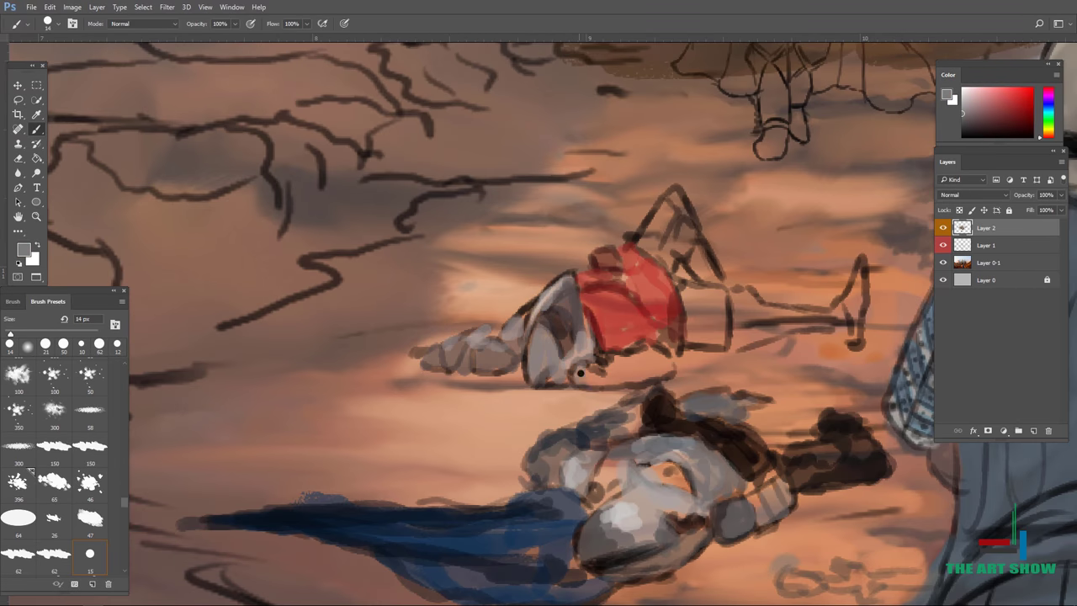
{"action": "mouse_move", "coordinate": [579, 373]}
{"action": "left_mouse_down"}
{"action": "mouse_move", "coordinate": [664, 370]}
{"action": "mouse_move", "coordinate": [656, 220]}
{"action": "mouse_move", "coordinate": [690, 252]}
{"action": "left_mouse_up"}
{"action": "left_click", "coordinate": [685, 252], "text": "alt"}
{"action": "mouse_move", "coordinate": [673, 202]}
{"action": "left_mouse_down"}
{"action": "mouse_move", "coordinate": [689, 337]}
{"action": "mouse_move", "coordinate": [724, 303]}
{"action": "mouse_move", "coordinate": [833, 315]}
{"action": "left_mouse_up"}
{"action": "left_click", "coordinate": [741, 294], "text": "alt"}
{"action": "mouse_move", "coordinate": [740, 295]}
{"action": "left_mouse_down"}
{"action": "mouse_move", "coordinate": [820, 316]}
{"action": "mouse_move", "coordinate": [681, 362]}
{"action": "left_mouse_up"}
{"action": "left_click", "coordinate": [820, 316], "text": "alt"}
{"action": "left_click_drag", "start_coordinate": [790, 353], "coordinate": [673, 383]}
{"action": "left_click_drag", "start_coordinate": [841, 345], "coordinate": [690, 374]}
Paint the red-clad fallen soldier's upright boot orange-brown
{"action": "key", "text": "ctrl+0"}
{"action": "key", "text": "ctrl+plus"}
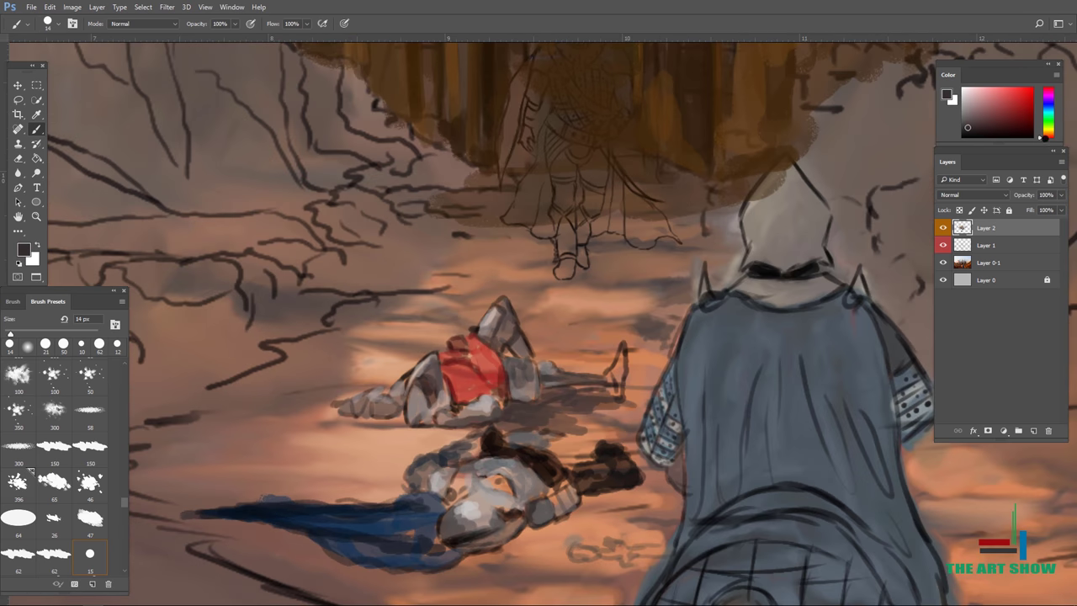
{"action": "left_click", "coordinate": [615, 345], "text": "alt"}
{"action": "mouse_move", "coordinate": [610, 357]}
{"action": "left_mouse_down"}
{"action": "mouse_move", "coordinate": [602, 408]}
{"action": "mouse_move", "coordinate": [618, 395]}
{"action": "left_mouse_up"}
Paint both sides of the standing knight's cape with red sampled from the fallen soldier's tunic
{"action": "key", "text": "ctrl+minus"}
{"action": "left_click", "coordinate": [485, 366], "text": "alt"}
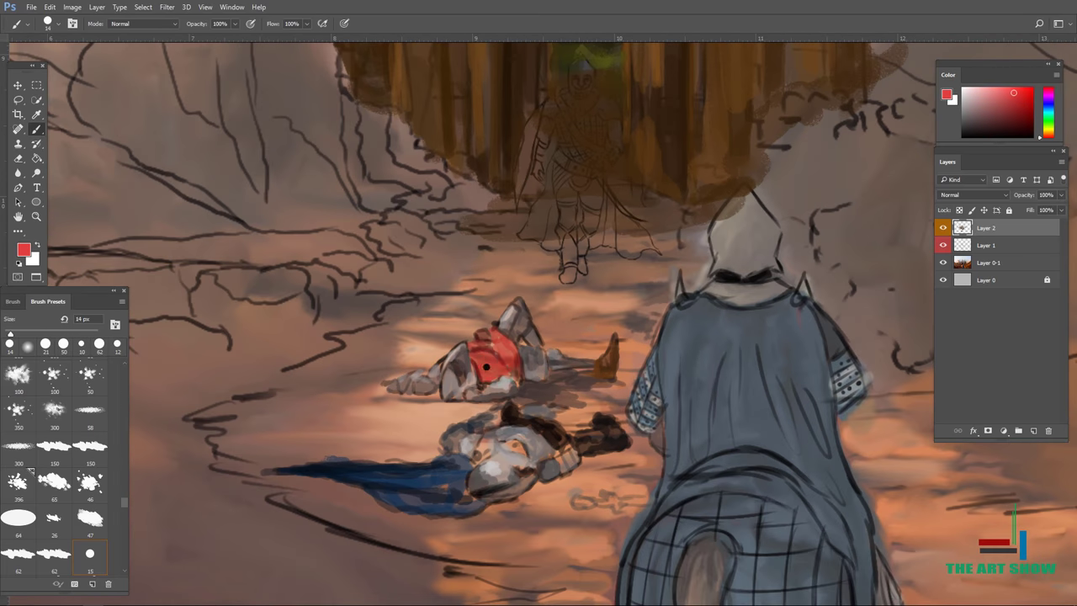
{"action": "key", "text": "ctrl+plus"}
{"action": "key", "text": "ctrl+plus"}
{"action": "mouse_move", "coordinate": [513, 298]}
{"action": "left_mouse_down"}
{"action": "mouse_move", "coordinate": [534, 395]}
{"action": "mouse_move", "coordinate": [585, 383]}
{"action": "left_mouse_up"}
{"action": "left_click_drag", "start_coordinate": [522, 353], "coordinate": [556, 399]}
{"action": "mouse_move", "coordinate": [492, 273]}
{"action": "left_mouse_down"}
{"action": "mouse_move", "coordinate": [501, 345]}
{"action": "mouse_move", "coordinate": [492, 378]}
{"action": "mouse_move", "coordinate": [471, 383]}
{"action": "left_mouse_up"}
Shade the folds of the standing knight's cape with sampled lighter and darker reds
{"action": "left_click", "coordinate": [538, 382], "text": "alt"}
{"action": "key", "text": "ctrl+minus"}
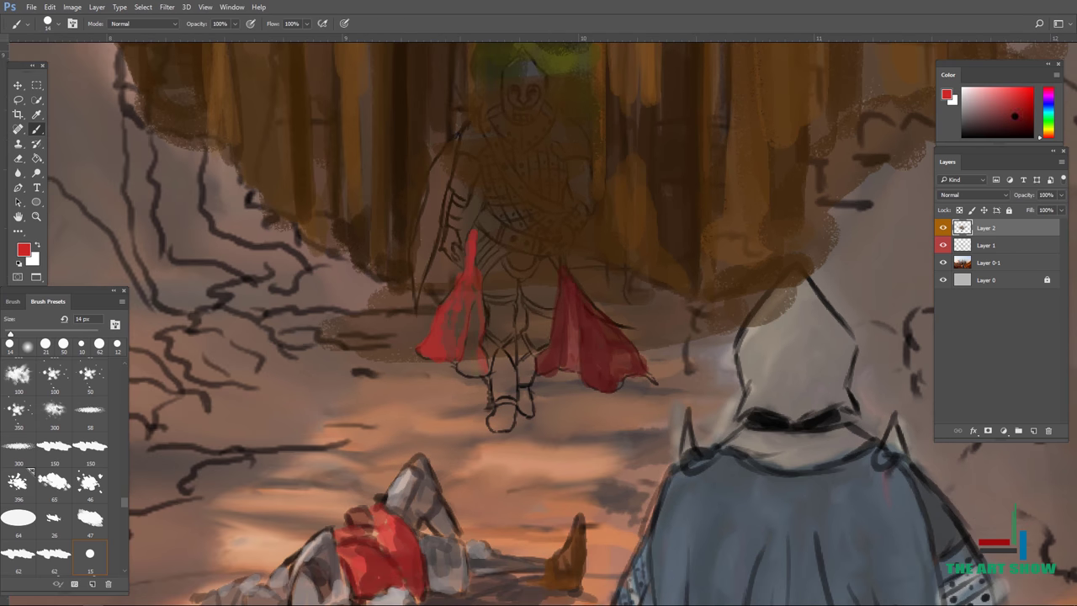
{"action": "left_click", "coordinate": [471, 337], "text": "alt"}
{"action": "mouse_move", "coordinate": [475, 307]}
{"action": "left_mouse_down"}
{"action": "mouse_move", "coordinate": [467, 371]}
{"action": "mouse_move", "coordinate": [483, 379]}
{"action": "left_mouse_up"}
{"action": "left_click_drag", "start_coordinate": [475, 231], "coordinate": [479, 320]}
{"action": "key", "text": "ctrl+minus"}
{"action": "key", "text": "ctrl+plus"}
{"action": "left_click", "coordinate": [370, 354], "text": "alt"}
{"action": "left_click_drag", "start_coordinate": [349, 316], "coordinate": [349, 358]}
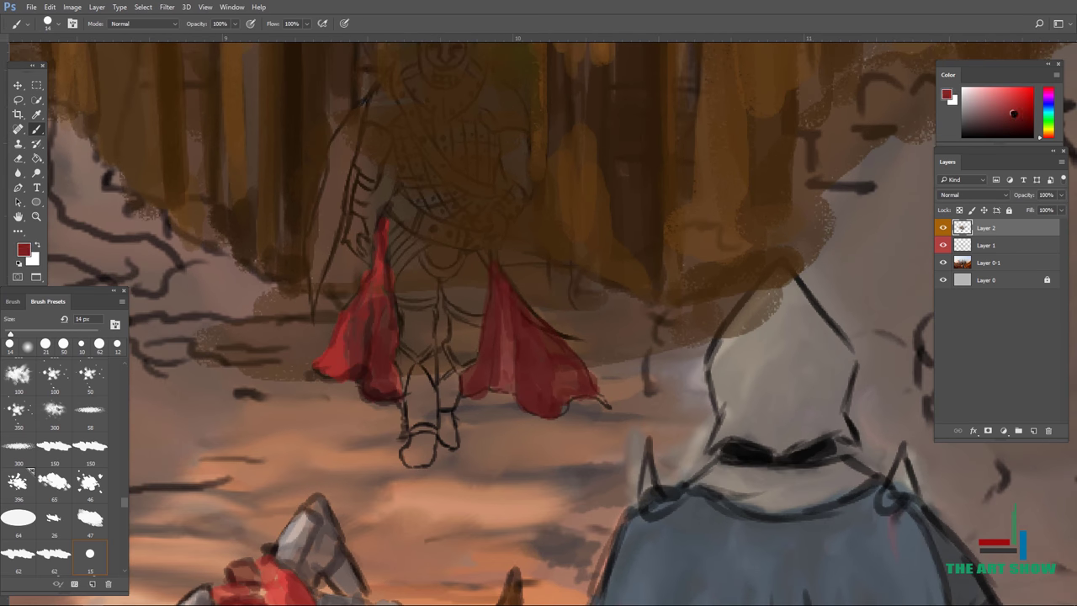
{"action": "left_click_drag", "start_coordinate": [354, 294], "coordinate": [328, 366]}
{"action": "key", "text": "ctrl+plus"}
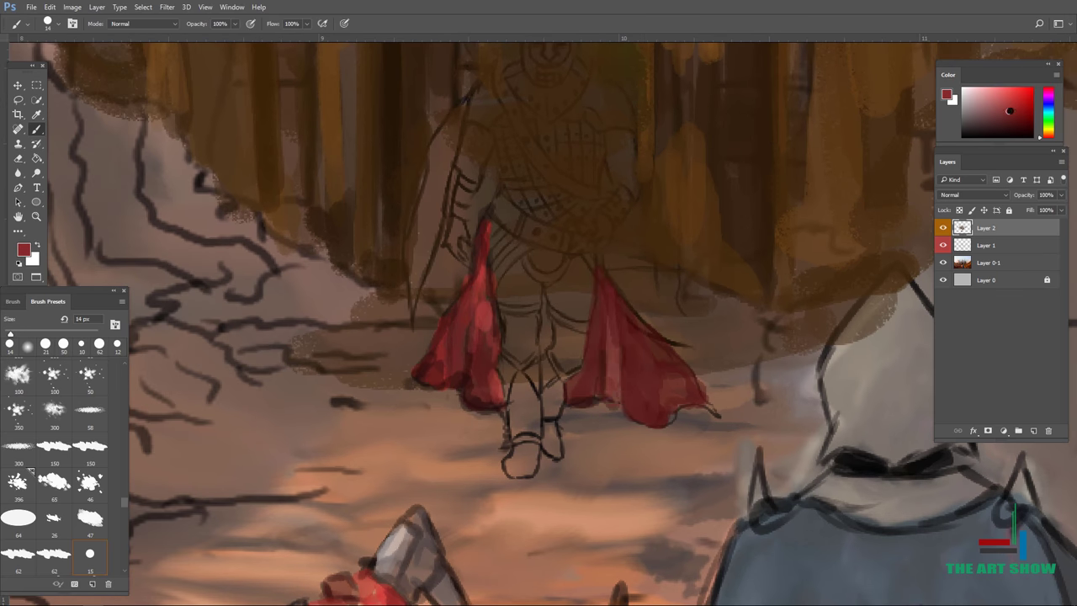
{"action": "key", "text": "ctrl+minus"}
{"action": "key", "text": "ctrl+plus"}
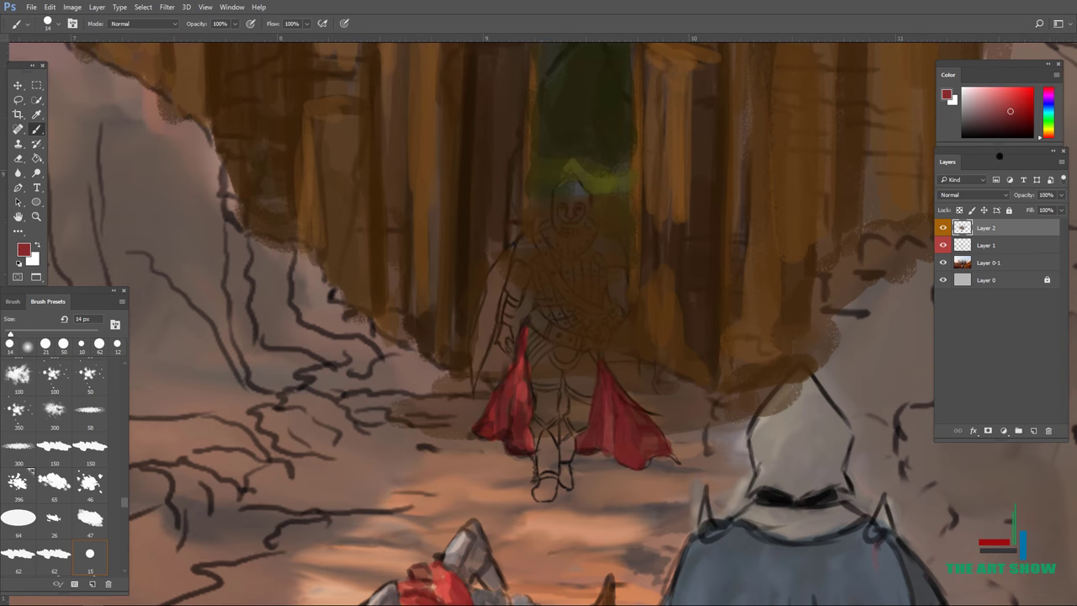
Block in the standing knight's thigh and shin armour in light grey with a 10 px brush
{"action": "left_click", "coordinate": [736, 400], "text": "alt"}
{"action": "key", "text": "ctrl+plus"}
{"action": "key", "text": "bracketleft"}
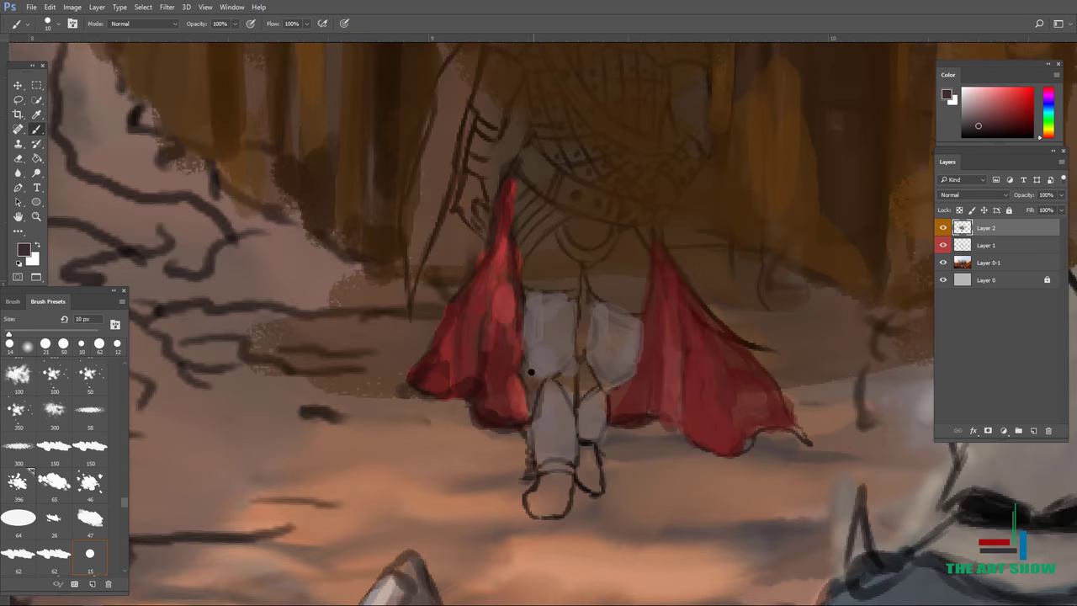
{"action": "left_click_drag", "start_coordinate": [530, 366], "coordinate": [564, 414]}
{"action": "left_click_drag", "start_coordinate": [564, 354], "coordinate": [593, 397]}
{"action": "left_click_drag", "start_coordinate": [589, 302], "coordinate": [636, 355]}
Shade the knight's upper legs, knees and shins with dark greys to define the leg armour
{"action": "left_click", "coordinate": [646, 272], "text": "alt"}
{"action": "left_click_drag", "start_coordinate": [644, 236], "coordinate": [599, 378]}
{"action": "left_click_drag", "start_coordinate": [606, 410], "coordinate": [608, 444]}
{"action": "left_click_drag", "start_coordinate": [538, 252], "coordinate": [529, 287]}
{"action": "left_click_drag", "start_coordinate": [572, 234], "coordinate": [530, 295]}
{"action": "left_click_drag", "start_coordinate": [528, 294], "coordinate": [525, 370]}
{"action": "left_click_drag", "start_coordinate": [575, 303], "coordinate": [572, 361]}
{"action": "key", "text": "ctrl+minus"}
{"action": "left_click_drag", "start_coordinate": [458, 341], "coordinate": [467, 471]}
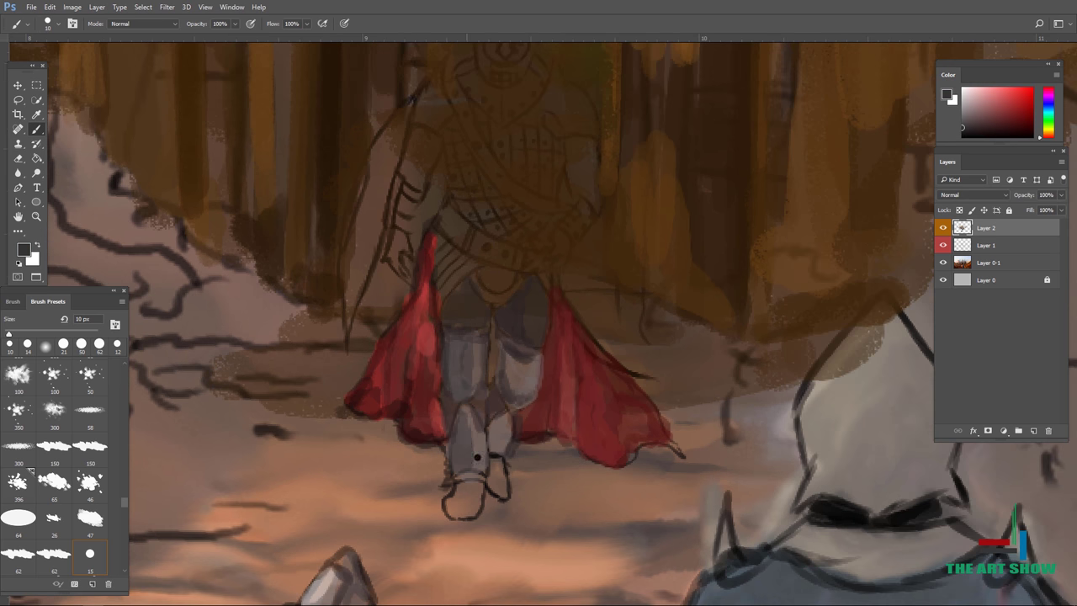
{"action": "left_click_drag", "start_coordinate": [517, 354], "coordinate": [498, 454]}
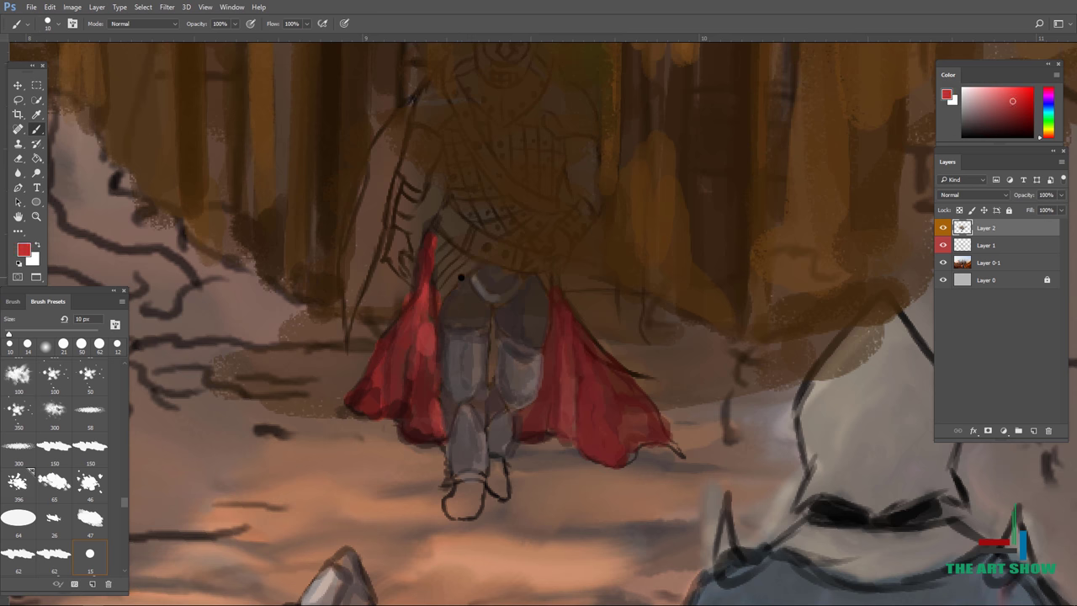
Paint red and pale stripes at the knight's hip and a black belt across the waist
{"action": "key", "text": "ctrl+minus"}
{"action": "key", "text": "ctrl+plus"}
{"action": "key", "text": "d"}
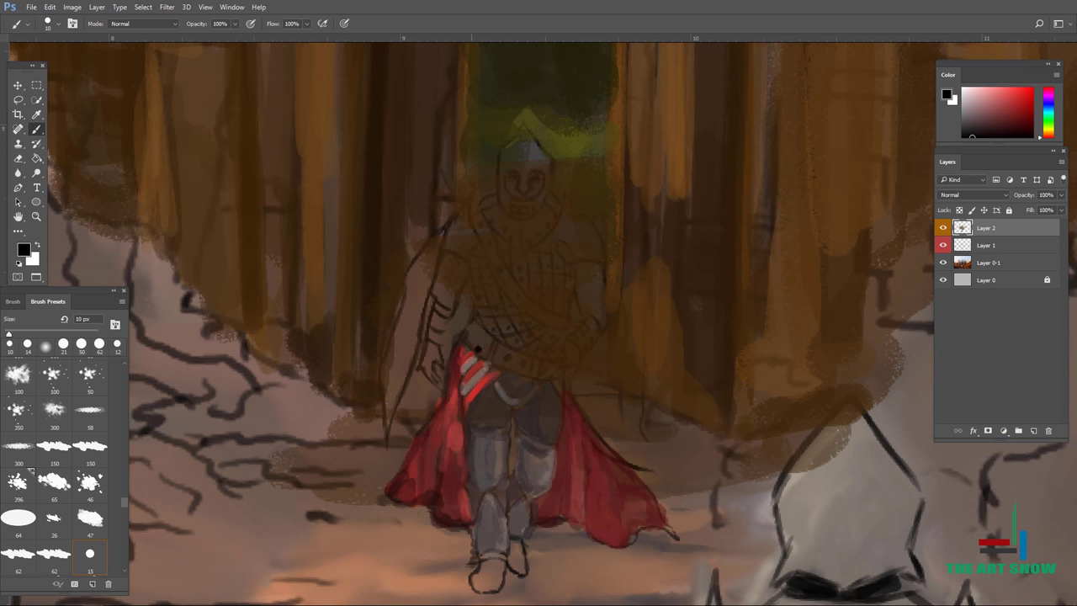
{"action": "left_click_drag", "start_coordinate": [463, 323], "coordinate": [497, 362]}
{"action": "left_click_drag", "start_coordinate": [484, 336], "coordinate": [563, 383]}
{"action": "left_click_drag", "start_coordinate": [467, 328], "coordinate": [559, 374]}
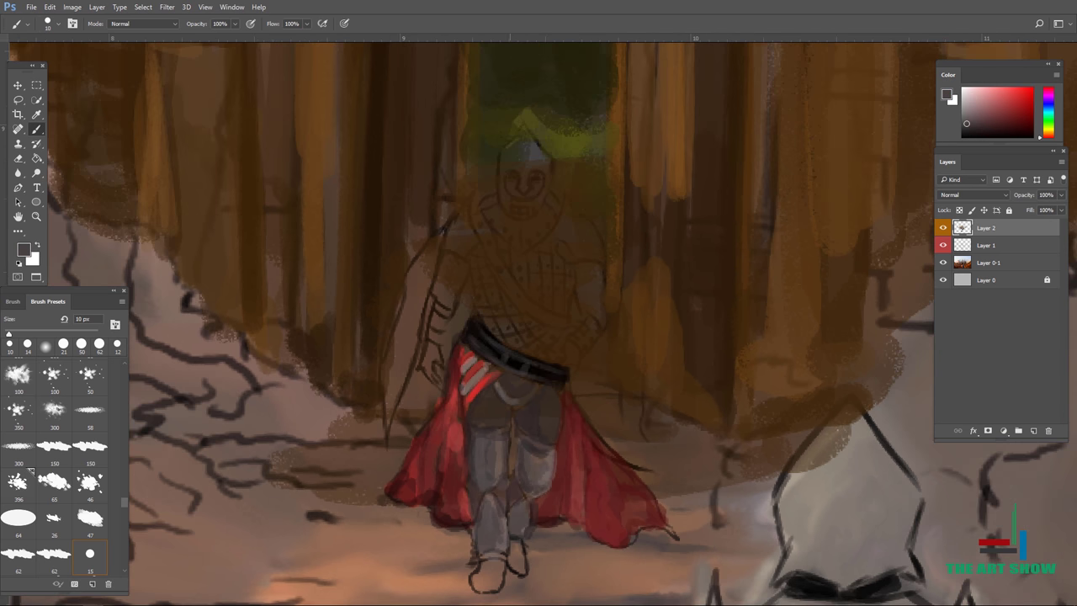
Paint the knight's pointed helmet in light grey and add a studded grey collar with dark edges
{"action": "key", "text": "ctrl+minus"}
{"action": "key", "text": "ctrl+plus"}
{"action": "key", "text": "ctrl+plus"}
{"action": "mouse_move", "coordinate": [585, 179]}
{"action": "left_mouse_down"}
{"action": "mouse_move", "coordinate": [551, 252]}
{"action": "mouse_move", "coordinate": [612, 258]}
{"action": "left_mouse_up"}
{"action": "left_click", "coordinate": [608, 271], "text": "alt"}
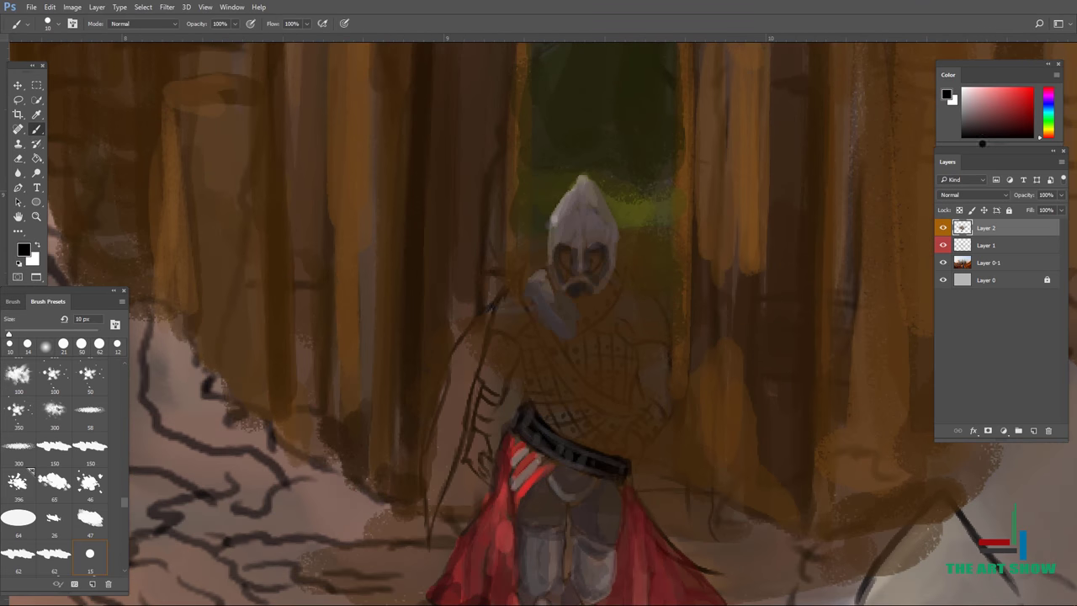
{"action": "left_click", "coordinate": [581, 227], "text": "alt"}
{"action": "left_click_drag", "start_coordinate": [551, 345], "coordinate": [618, 281]}
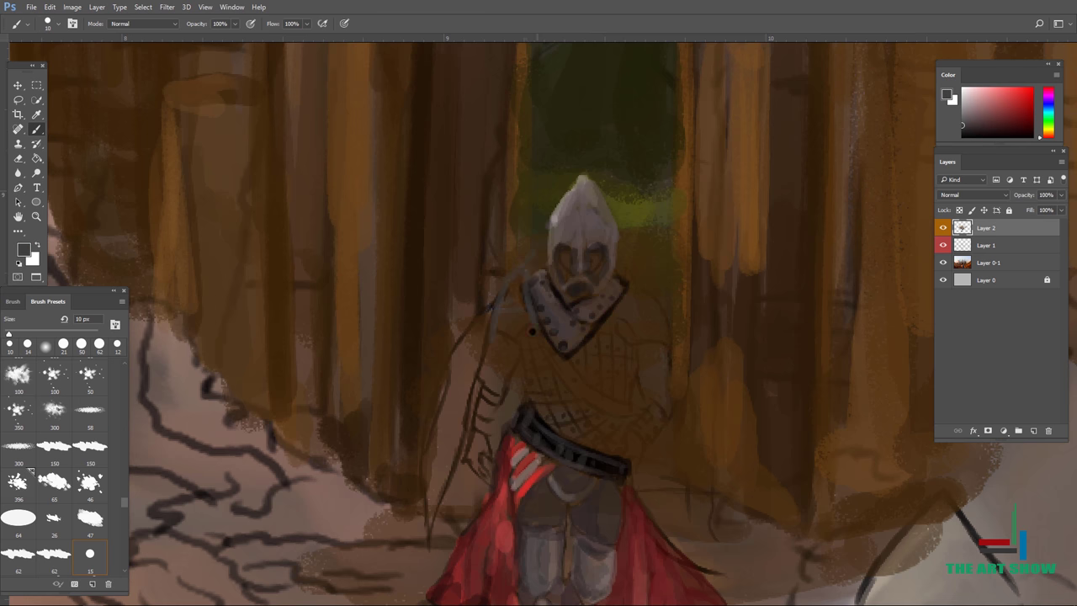
Paint the knight's shoulder guard on the shield side in blue-grey
{"action": "left_click", "coordinate": [532, 259], "text": "alt"}
{"action": "left_click_drag", "start_coordinate": [526, 282], "coordinate": [500, 336]}
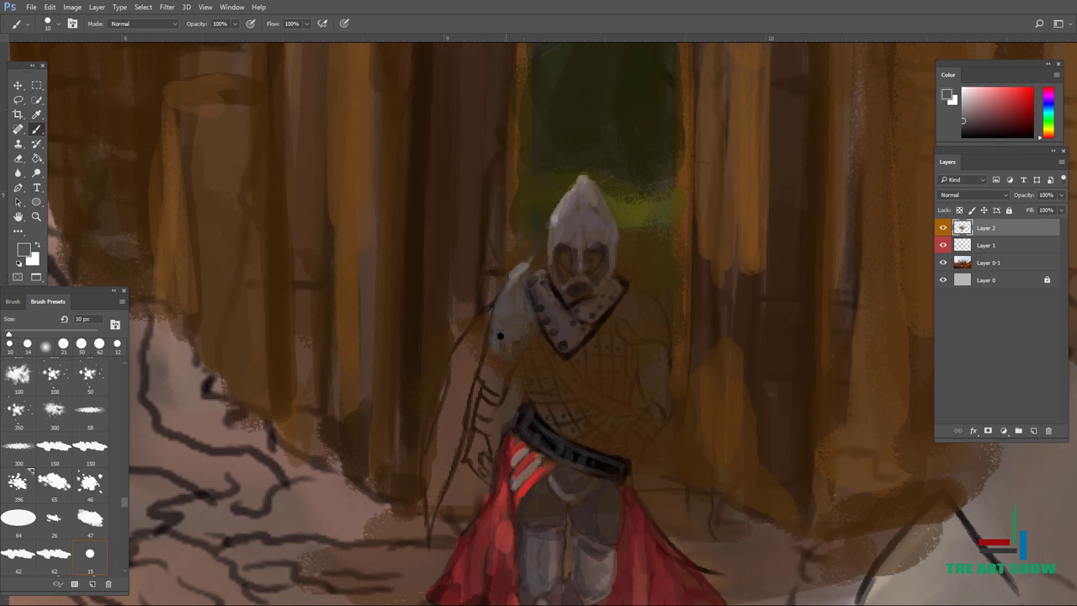
{"action": "scroll", "coordinate": [574, 263], "scroll_direction": "down", "scroll_amount": 3}
{"action": "scroll", "coordinate": [574, 263], "scroll_direction": "down", "scroll_amount": 2}
{"action": "scroll", "coordinate": [547, 234], "scroll_direction": "up", "scroll_amount": 5}
Paint the knight's face with black eye openings and fine details, reducing the brush to 3 px
{"action": "left_click", "coordinate": [547, 234], "text": "alt"}
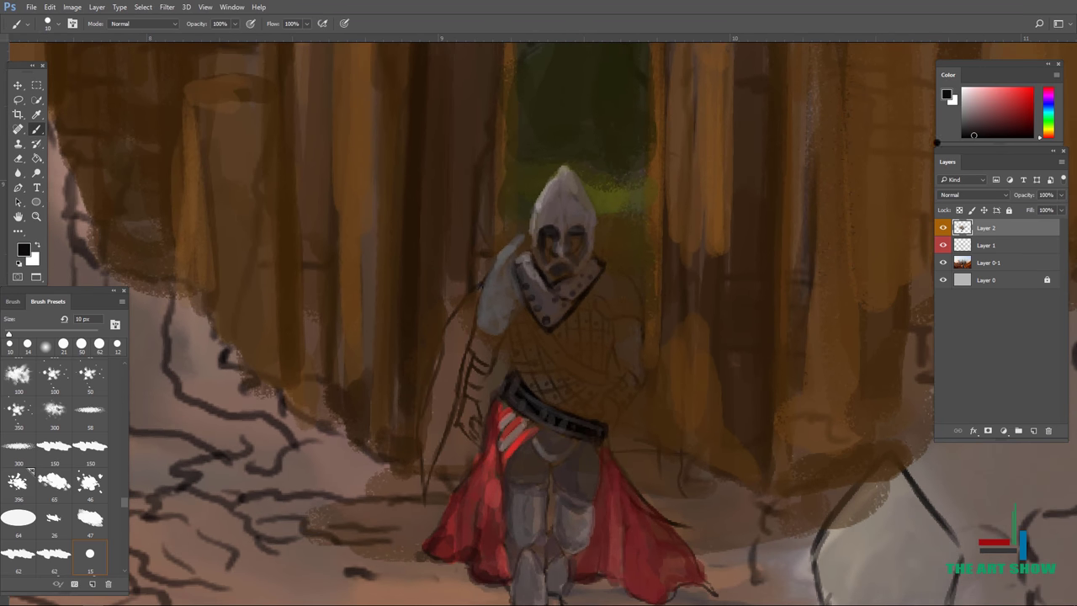
{"action": "left_click", "coordinate": [576, 245], "text": "alt"}
{"action": "left_click_drag", "start_coordinate": [543, 236], "coordinate": [554, 245]}
{"action": "key", "text": "d"}
{"action": "scroll", "coordinate": [547, 236], "scroll_direction": "down", "scroll_amount": 3}
{"action": "scroll", "coordinate": [546, 237], "scroll_direction": "up", "scroll_amount": 3}
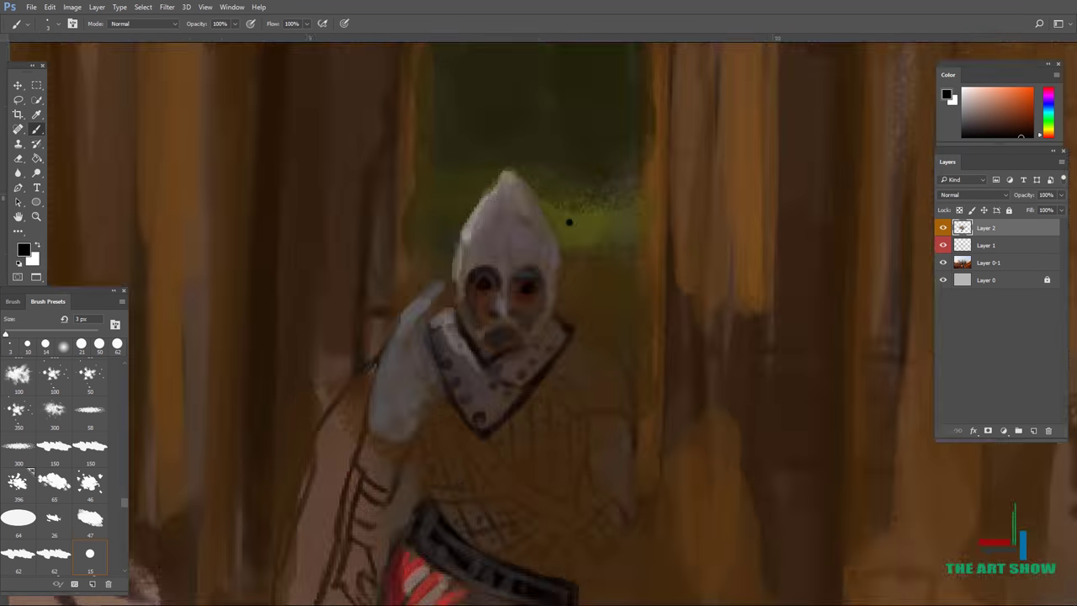
{"action": "scroll", "coordinate": [588, 64], "scroll_direction": "down", "scroll_amount": 4}
{"action": "key", "text": "bracketleft"}
{"action": "key", "text": "bracketleft"}
{"action": "key", "text": "bracketleft"}
{"action": "key", "text": "bracketleft"}
{"action": "key", "text": "bracketleft"}
{"action": "key", "text": "bracketleft"}
{"action": "key", "text": "bracketleft"}
{"action": "left_click", "coordinate": [588, 64], "text": "alt"}
{"action": "scroll", "coordinate": [588, 63], "scroll_direction": "down", "scroll_amount": 2}
{"action": "scroll", "coordinate": [656, 303], "scroll_direction": "up", "scroll_amount": 8}
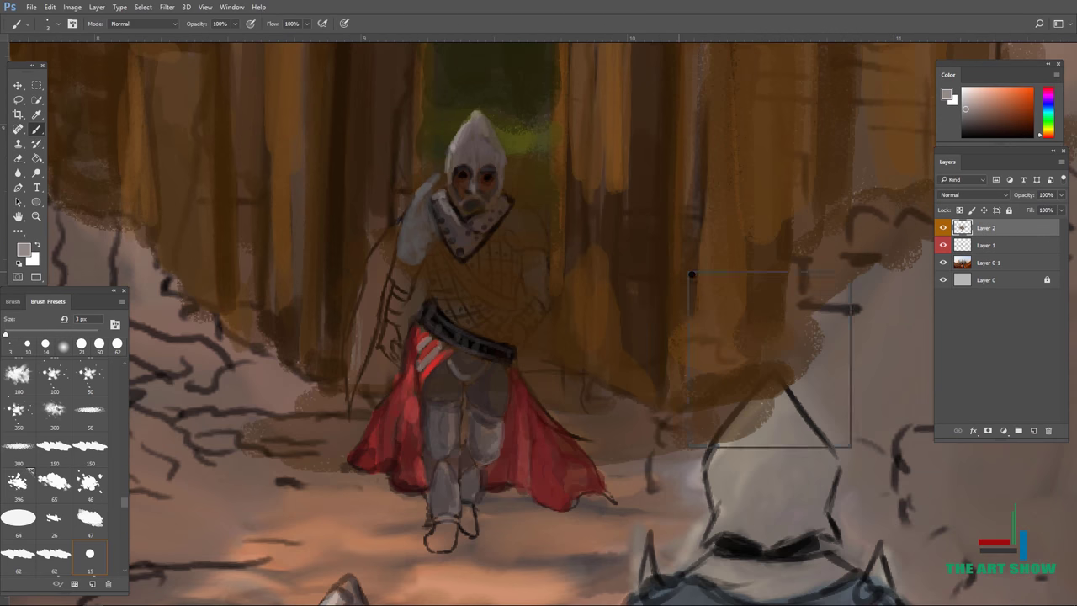
Enlarge the brush and block in the knight's long shield with sampled greys
{"action": "key", "text": "bracketright"}
{"action": "key", "text": "bracketright"}
{"action": "key", "text": "bracketright"}
{"action": "key", "text": "bracketright"}
{"action": "key", "text": "bracketright"}
{"action": "key", "text": "bracketright"}
{"action": "key", "text": "bracketright"}
{"action": "key", "text": "bracketright"}
{"action": "key", "text": "bracketright"}
{"action": "mouse_move", "coordinate": [349, 395]}
{"action": "left_mouse_down"}
{"action": "mouse_move", "coordinate": [396, 215]}
{"action": "mouse_move", "coordinate": [357, 366]}
{"action": "left_mouse_up"}
{"action": "left_click_drag", "start_coordinate": [362, 324], "coordinate": [351, 424]}
{"action": "left_click", "coordinate": [354, 365], "text": "alt"}
{"action": "left_click", "coordinate": [352, 421], "text": "alt"}
{"action": "left_click_drag", "start_coordinate": [357, 278], "coordinate": [349, 320]}
{"action": "left_click", "coordinate": [353, 319], "text": "alt"}
{"action": "mouse_move", "coordinate": [353, 395]}
{"action": "left_mouse_down"}
{"action": "mouse_move", "coordinate": [398, 215]}
{"action": "mouse_move", "coordinate": [356, 430]}
{"action": "left_mouse_up"}
Refine the shield and arm armour with sampled greys, adding the shield's red face and pale boss
{"action": "scroll", "coordinate": [362, 354], "scroll_direction": "up", "scroll_amount": 2}
{"action": "mouse_move", "coordinate": [402, 400]}
{"action": "left_mouse_down"}
{"action": "mouse_move", "coordinate": [465, 306]}
{"action": "mouse_move", "coordinate": [505, 279]}
{"action": "mouse_move", "coordinate": [475, 369]}
{"action": "left_mouse_up"}
{"action": "left_click", "coordinate": [505, 278], "text": "alt"}
{"action": "left_click", "coordinate": [484, 361], "text": "alt"}
{"action": "left_click_drag", "start_coordinate": [492, 286], "coordinate": [505, 263]}
{"action": "scroll", "coordinate": [488, 353], "scroll_direction": "down", "scroll_amount": 2}
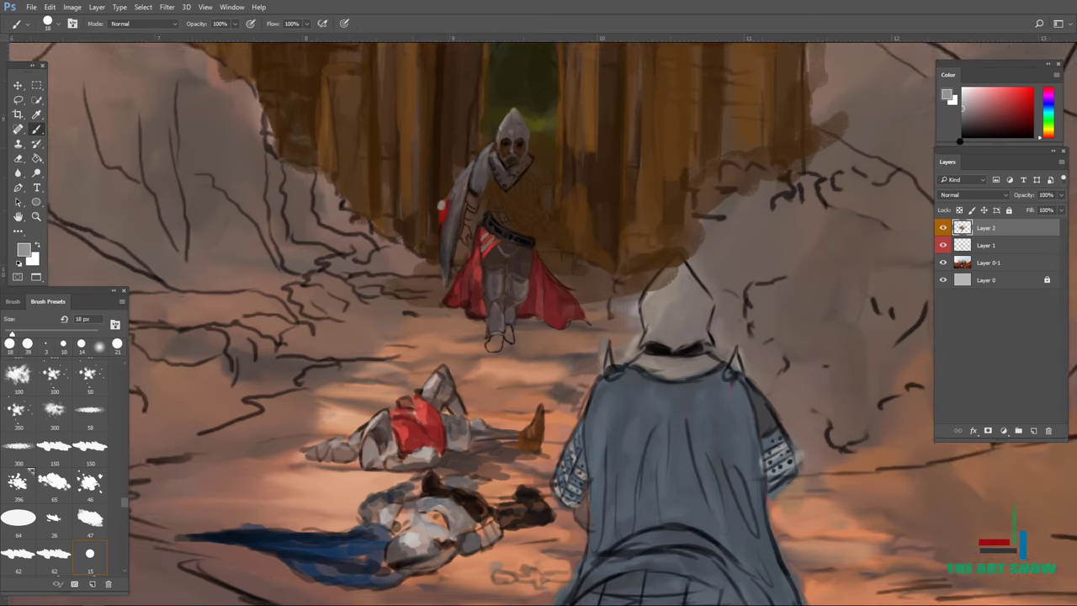
{"action": "scroll", "coordinate": [539, 337], "scroll_direction": "down", "scroll_amount": 2}
{"action": "scroll", "coordinate": [538, 269], "scroll_direction": "up", "scroll_amount": 4}
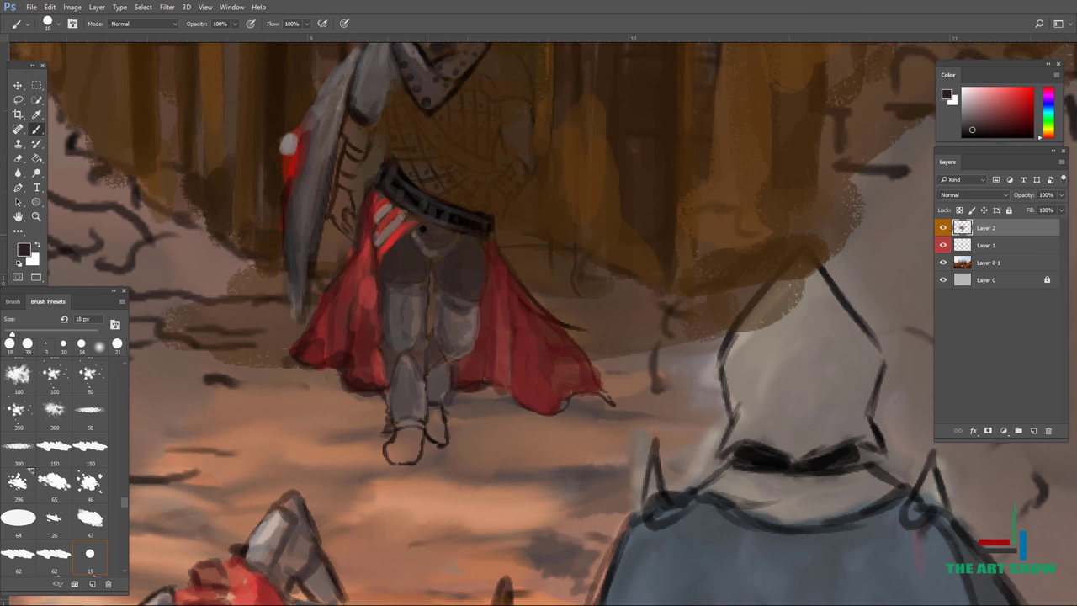
Fill the standing knight's torso between collar and belt with red using an 18 px brush
{"action": "left_click_drag", "start_coordinate": [395, 109], "coordinate": [455, 194]}
{"action": "left_click_drag", "start_coordinate": [471, 118], "coordinate": [438, 185]}
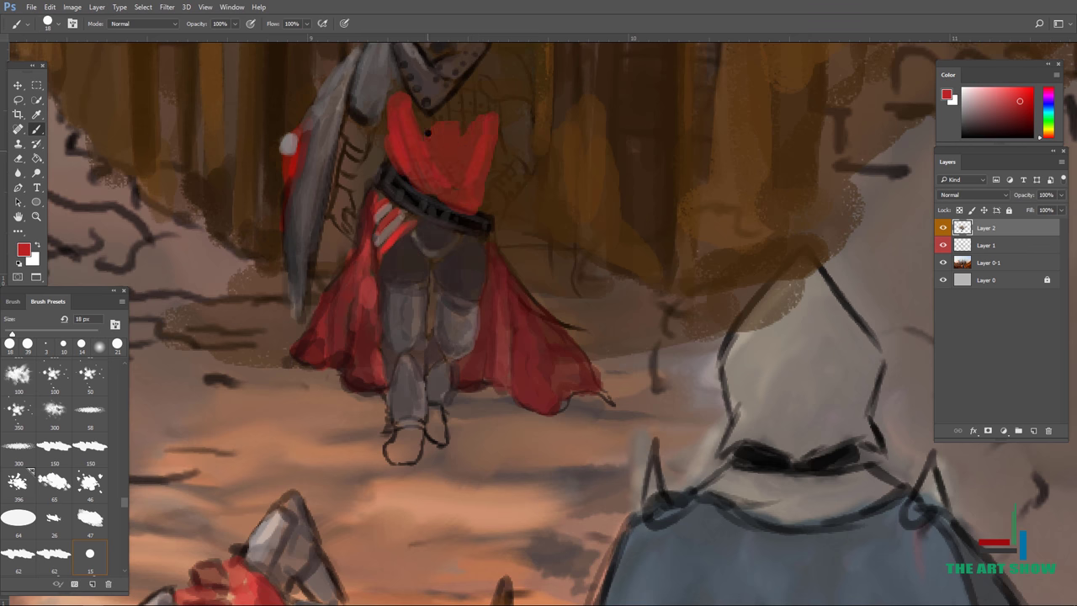
{"action": "mouse_move", "coordinate": [420, 84]}
{"action": "left_mouse_down"}
{"action": "mouse_move", "coordinate": [472, 152]}
{"action": "mouse_move", "coordinate": [461, 191]}
{"action": "left_mouse_up"}
Draw a crossed dark red line pattern over the knight's red torso with a 9 px brush
{"action": "scroll", "coordinate": [461, 191], "scroll_direction": "up", "scroll_amount": 2}
{"action": "left_click", "coordinate": [490, 422], "text": "alt"}
{"action": "mouse_move", "coordinate": [311, 254]}
{"action": "left_mouse_down"}
{"action": "mouse_move", "coordinate": [320, 357]}
{"action": "mouse_move", "coordinate": [345, 371]}
{"action": "left_mouse_up"}
{"action": "left_click_drag", "start_coordinate": [362, 274], "coordinate": [364, 379]}
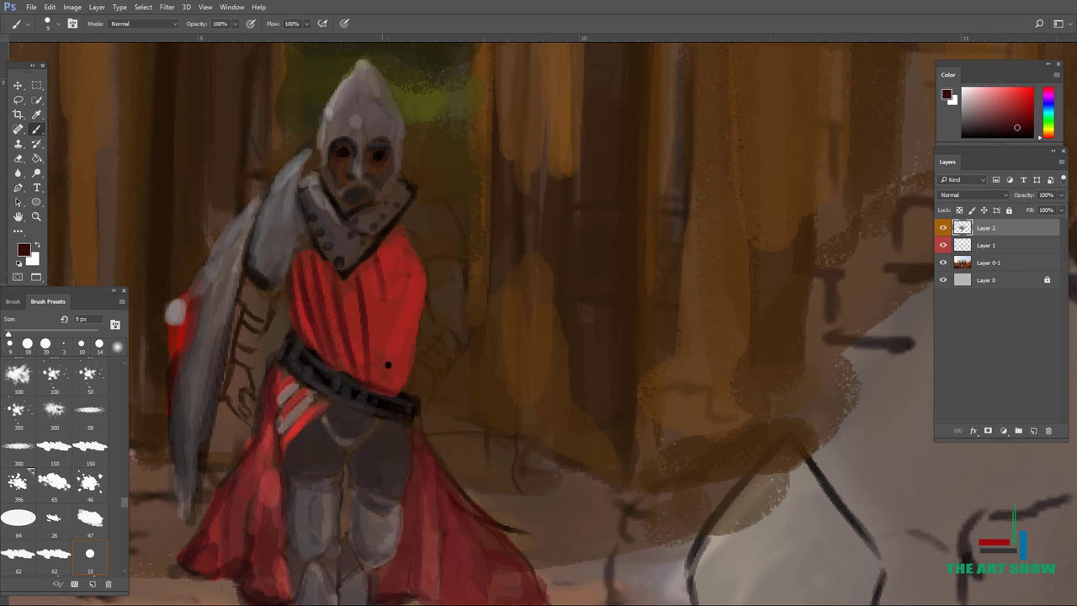
{"action": "left_click_drag", "start_coordinate": [395, 240], "coordinate": [383, 383]}
{"action": "left_click_drag", "start_coordinate": [417, 278], "coordinate": [415, 323]}
{"action": "left_click_drag", "start_coordinate": [298, 286], "coordinate": [378, 319]}
{"action": "left_click_drag", "start_coordinate": [318, 303], "coordinate": [421, 353]}
Paint the knight's other shoulder guard in dark grey
{"action": "scroll", "coordinate": [367, 275], "scroll_direction": "down", "scroll_amount": 3}
{"action": "scroll", "coordinate": [367, 275], "scroll_direction": "up", "scroll_amount": 3}
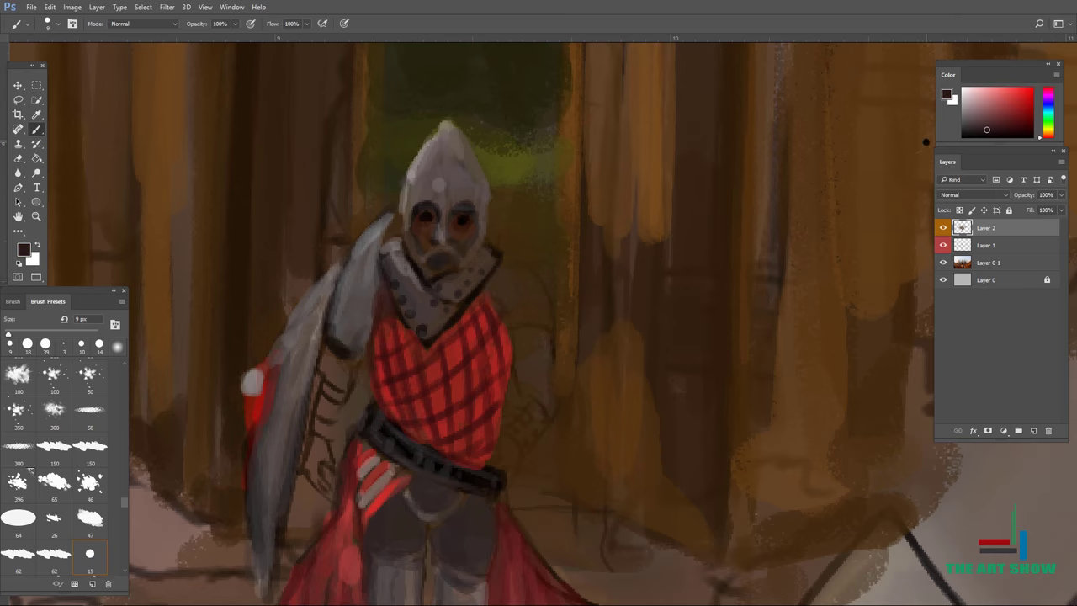
{"action": "left_click_drag", "start_coordinate": [513, 285], "coordinate": [520, 335]}
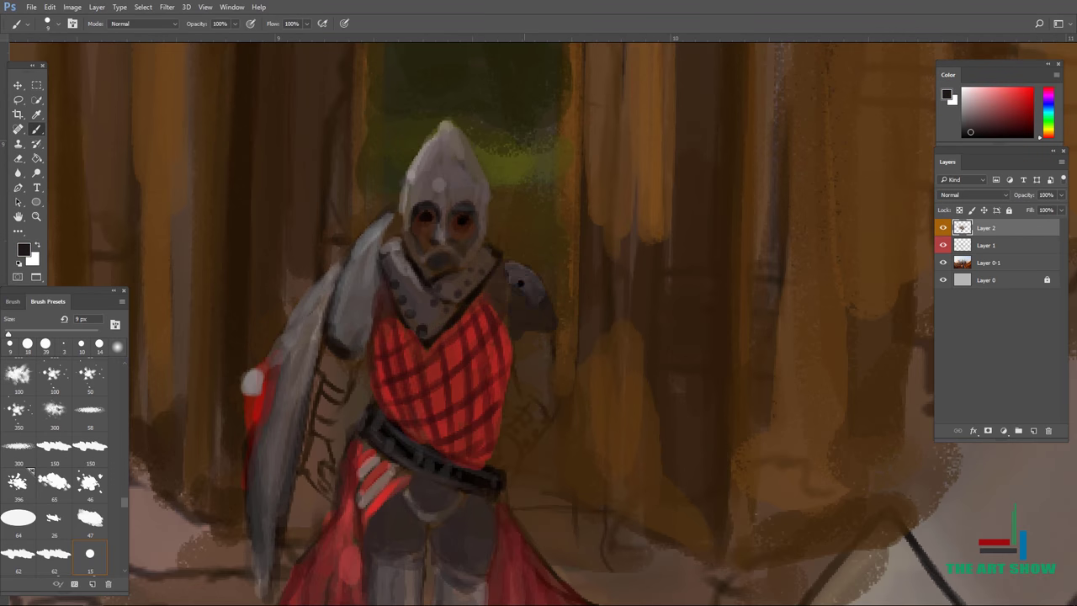
Make Layer 1 the active layer
{"action": "scroll", "coordinate": [538, 320], "scroll_direction": "down", "scroll_amount": 5}
{"action": "scroll", "coordinate": [538, 320], "scroll_direction": "up", "scroll_amount": 4}
{"action": "scroll", "coordinate": [538, 320], "scroll_direction": "down", "scroll_amount": 1}
{"action": "key", "text": "alt+bracketleft"}
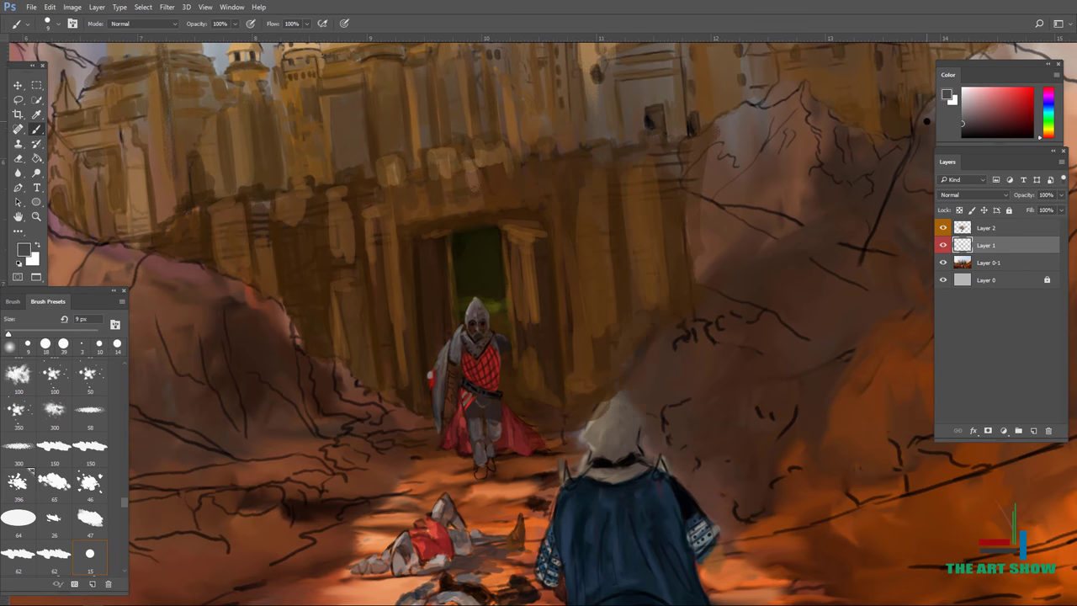
Switch to Layer 2 and repaint the standing knight's head as a pointed grey helmet with a lighter ridge using a 9 px brush
{"action": "scroll", "coordinate": [524, 402], "scroll_direction": "up", "scroll_amount": 3}
{"action": "left_click", "coordinate": [524, 402], "text": "alt"}
{"action": "key", "text": "alt+bracketright"}
{"action": "mouse_move", "coordinate": [375, 200]}
{"action": "left_mouse_down"}
{"action": "mouse_move", "coordinate": [387, 139]}
{"action": "mouse_move", "coordinate": [392, 198]}
{"action": "mouse_move", "coordinate": [395, 127]}
{"action": "mouse_move", "coordinate": [411, 206]}
{"action": "left_mouse_up"}
{"action": "left_click", "coordinate": [383, 133], "text": "alt"}
{"action": "left_click", "coordinate": [388, 160], "text": "alt"}
{"action": "left_click", "coordinate": [390, 122], "text": "alt"}
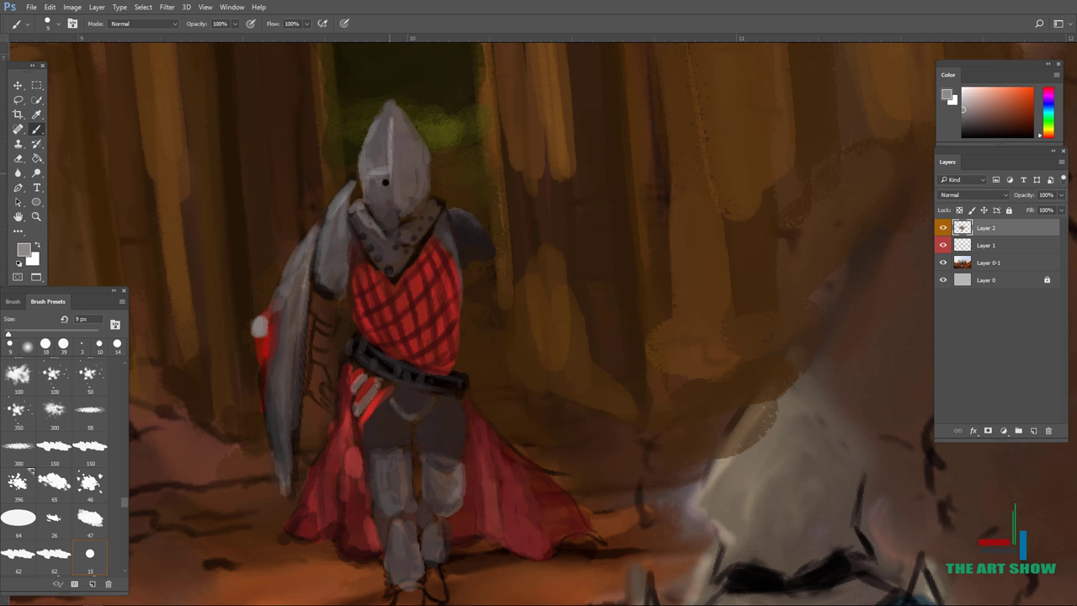
Shade the standing knight's knee and shin armour in dark grey with a 9 px brush
{"action": "scroll", "coordinate": [426, 181], "scroll_direction": "up", "scroll_amount": 1}
{"action": "mouse_move", "coordinate": [450, 248]}
{"action": "left_mouse_down"}
{"action": "mouse_move", "coordinate": [416, 286]}
{"action": "mouse_move", "coordinate": [420, 268]}
{"action": "left_mouse_up"}
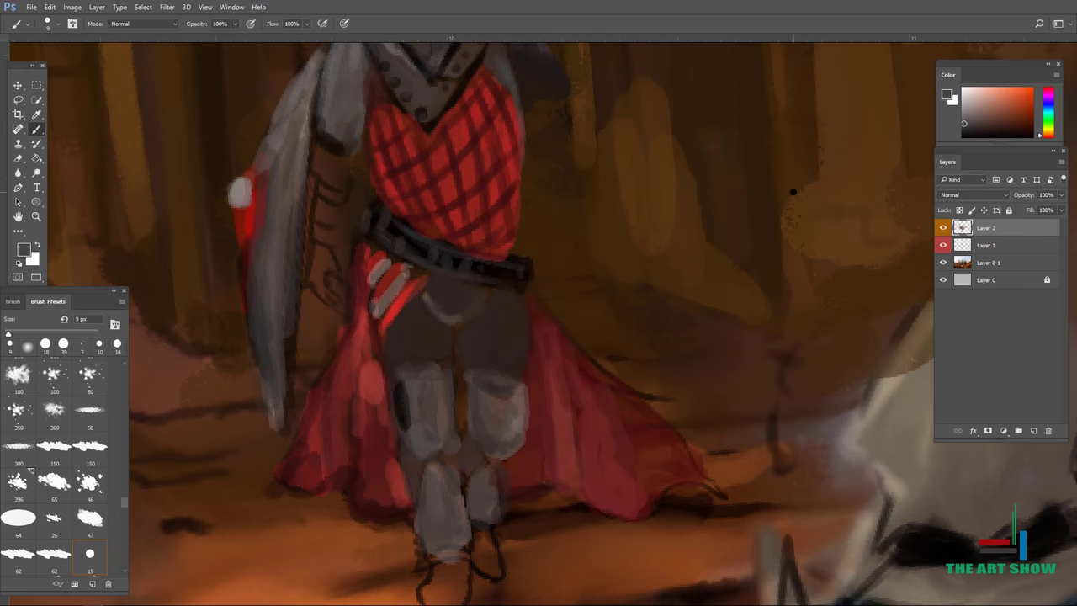
{"action": "mouse_move", "coordinate": [395, 399]}
{"action": "left_mouse_down"}
{"action": "mouse_move", "coordinate": [425, 459]}
{"action": "mouse_move", "coordinate": [412, 505]}
{"action": "left_mouse_up"}
{"action": "left_click_drag", "start_coordinate": [407, 454], "coordinate": [455, 417]}
{"action": "left_click_drag", "start_coordinate": [455, 417], "coordinate": [404, 370]}
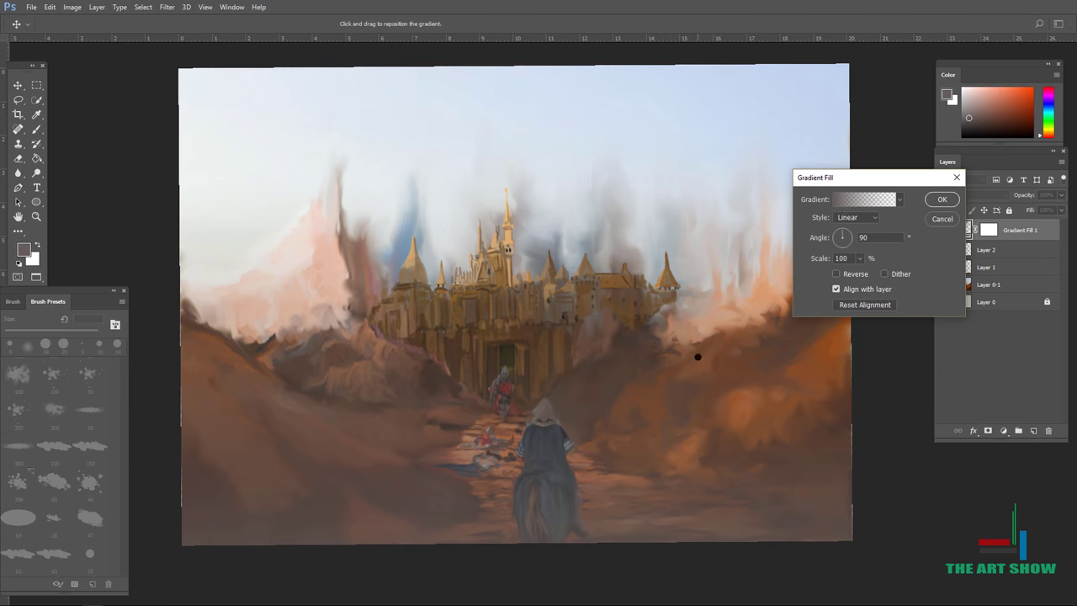
Add a linear Color to Transparent gradient fill layer at a 90° angle with a dark blue colour stop
{"action": "left_click", "coordinate": [864, 198]}
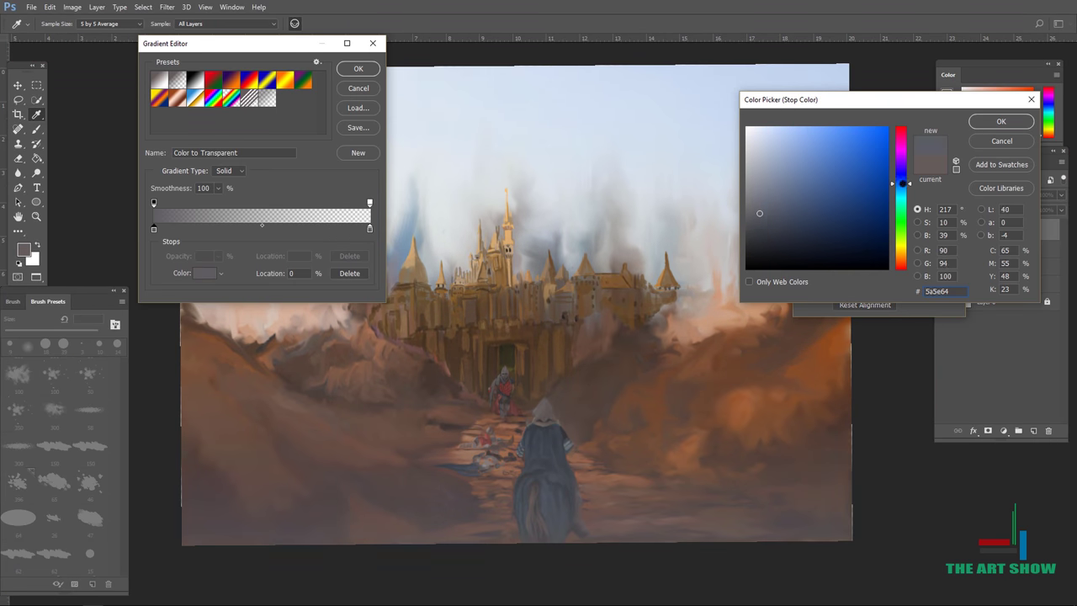
{"action": "left_click", "coordinate": [859, 214]}
{"action": "left_click", "coordinate": [998, 120]}
{"action": "left_click", "coordinate": [351, 67]}
{"action": "left_click", "coordinate": [943, 199]}
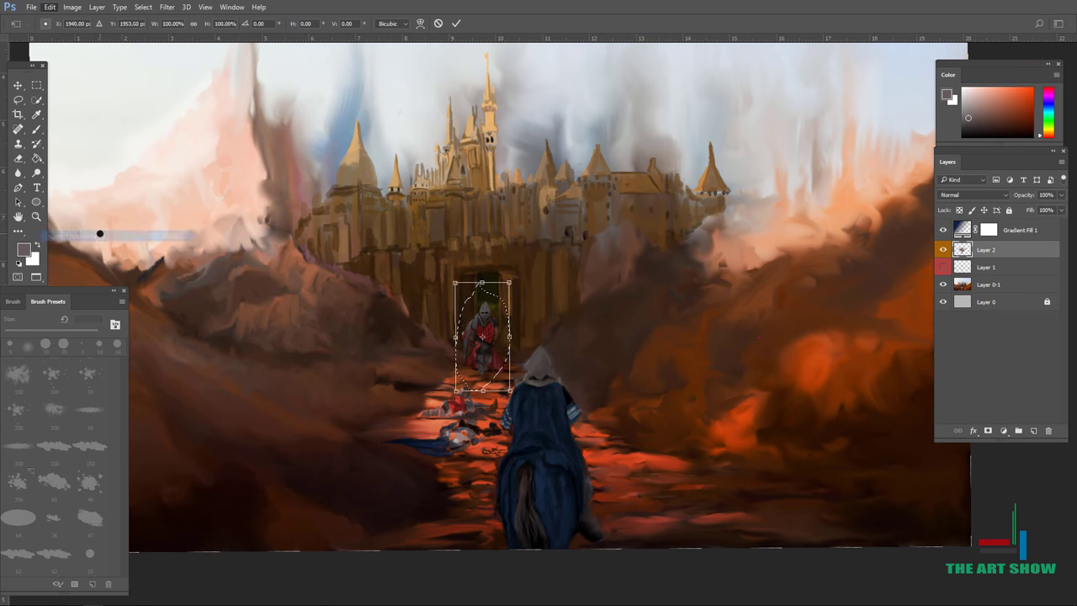
Scale the selected standing knight in the gateway down to about 81% on Layer 2
{"action": "left_click_drag", "start_coordinate": [514, 283], "coordinate": [504, 288]}
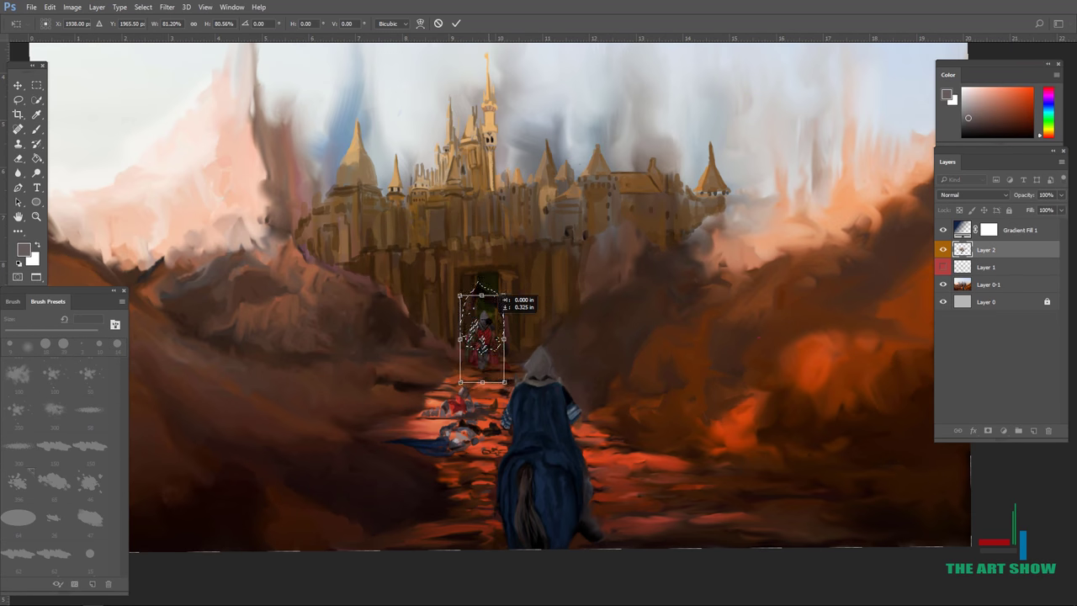
{"action": "key", "text": "Return"}
{"action": "key", "text": "b"}
{"action": "key", "text": "ctrl+plus"}
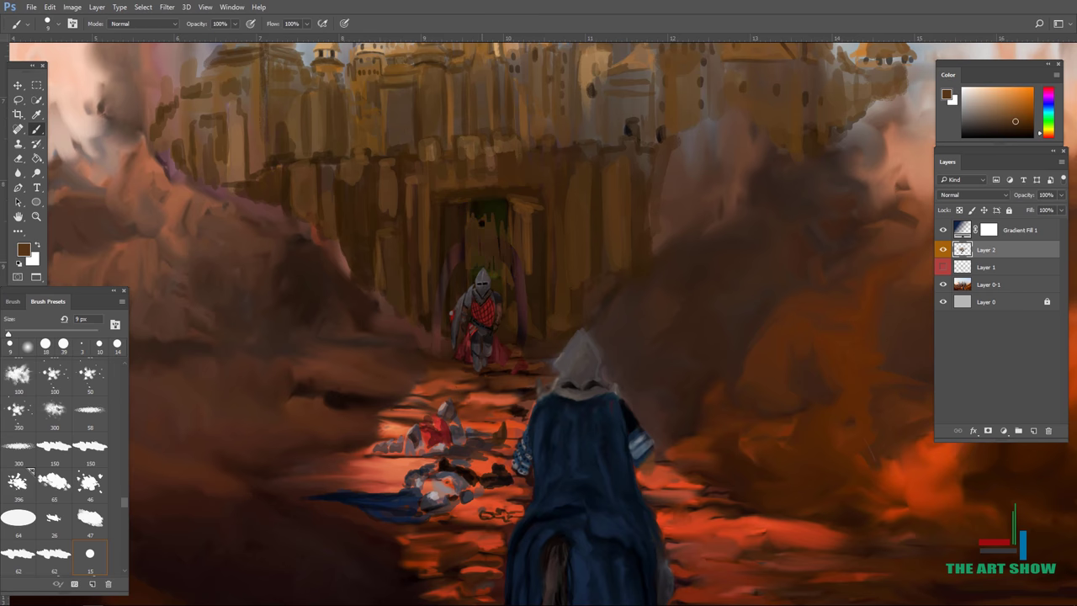
Crop the canvas to straight picture edges and add a new layer above Gradient Fill 1
{"action": "key", "text": "ctrl+minus"}
{"action": "key", "text": "ctrl+minus"}
{"action": "key", "text": "ctrl+0"}
{"action": "key", "text": "c"}
{"action": "key", "text": "ctrl+shift+alt+n"}
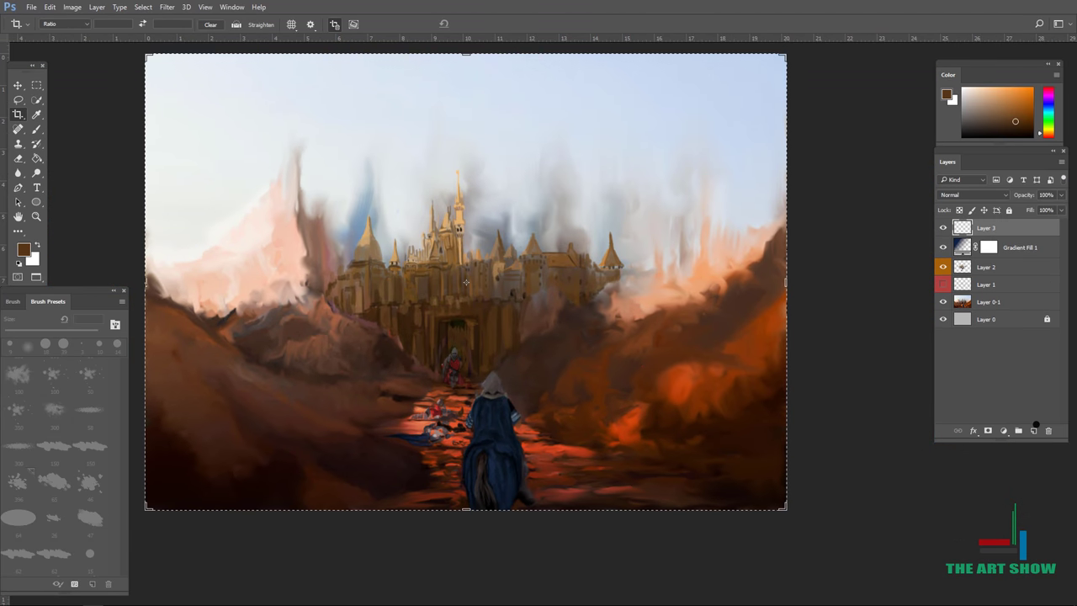
Brush textured strokes over the sky, smoke, castle and hills on Layer 3, using textured brushes up to 306 px
{"action": "key", "text": "ctrl+minus"}
{"action": "key", "text": "ctrl+plus"}
{"action": "key", "text": "b"}
{"action": "key", "text": "ctrl+plus"}
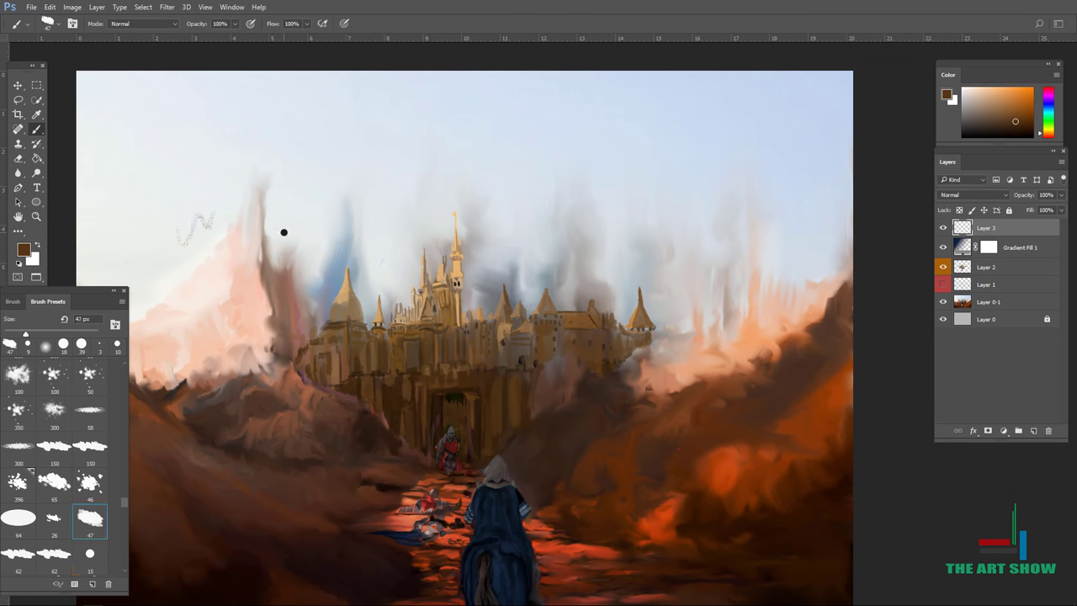
{"action": "left_click_drag", "start_coordinate": [169, 217], "coordinate": [240, 160]}
{"action": "left_click", "coordinate": [315, 306], "text": "alt"}
{"action": "left_click_drag", "start_coordinate": [314, 305], "coordinate": [560, 297]}
{"action": "left_click_drag", "start_coordinate": [202, 437], "coordinate": [404, 421]}
{"action": "left_click_drag", "start_coordinate": [126, 202], "coordinate": [404, 101]}
{"action": "left_click_drag", "start_coordinate": [135, 505], "coordinate": [337, 420]}
{"action": "key", "text": "ctrl+minus"}
{"action": "left_click_drag", "start_coordinate": [539, 371], "coordinate": [648, 368]}
Lower Layer 3's opacity to 23%
{"action": "left_click_drag", "start_coordinate": [1018, 195], "coordinate": [997, 194]}
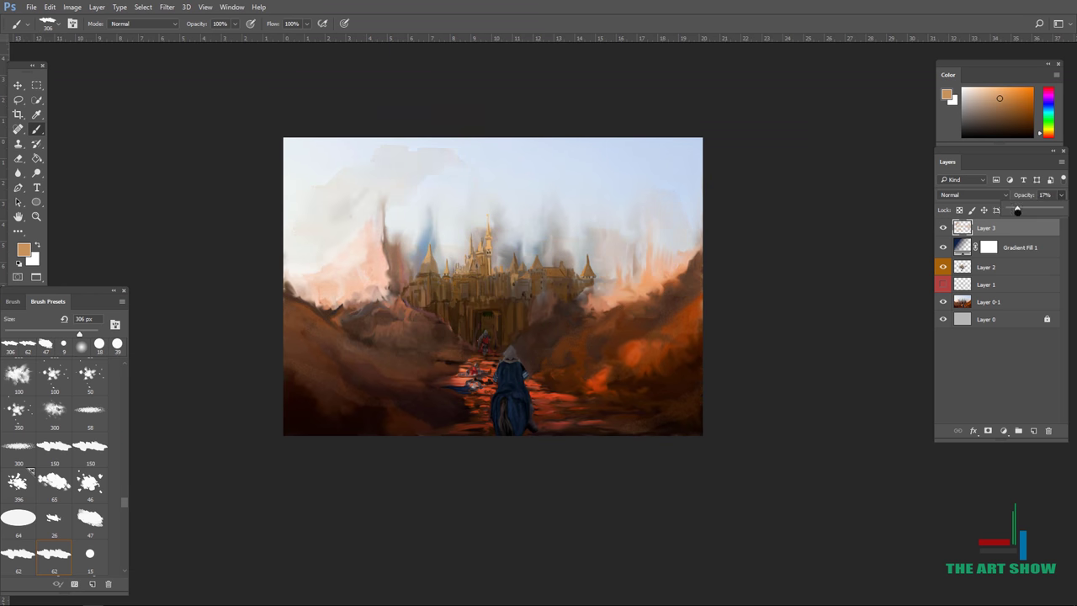
{"action": "key", "text": "ctrl+plus"}
{"action": "key", "text": "ctrl+minus"}
{"action": "key", "text": "ctrl+minus"}
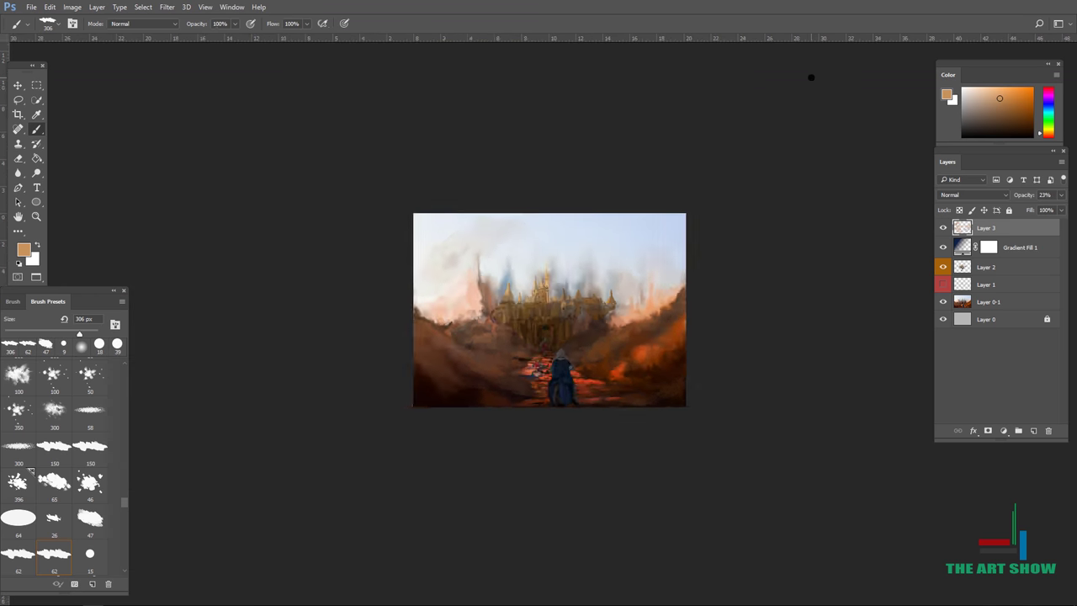
{"action": "key", "text": "ctrl+plus"}
Paint brown textured strokes over the hills, path and sky on Layer 0-1 with the 306 px brush, and reselect Layer 3
{"action": "left_click", "coordinate": [1018, 302]}
{"action": "mouse_move", "coordinate": [403, 403]}
{"action": "left_mouse_down"}
{"action": "mouse_move", "coordinate": [488, 412]}
{"action": "mouse_move", "coordinate": [463, 379]}
{"action": "left_mouse_up"}
{"action": "left_click_drag", "start_coordinate": [395, 454], "coordinate": [673, 467]}
{"action": "left_click_drag", "start_coordinate": [347, 201], "coordinate": [336, 177]}
{"action": "left_click", "coordinate": [1018, 227]}
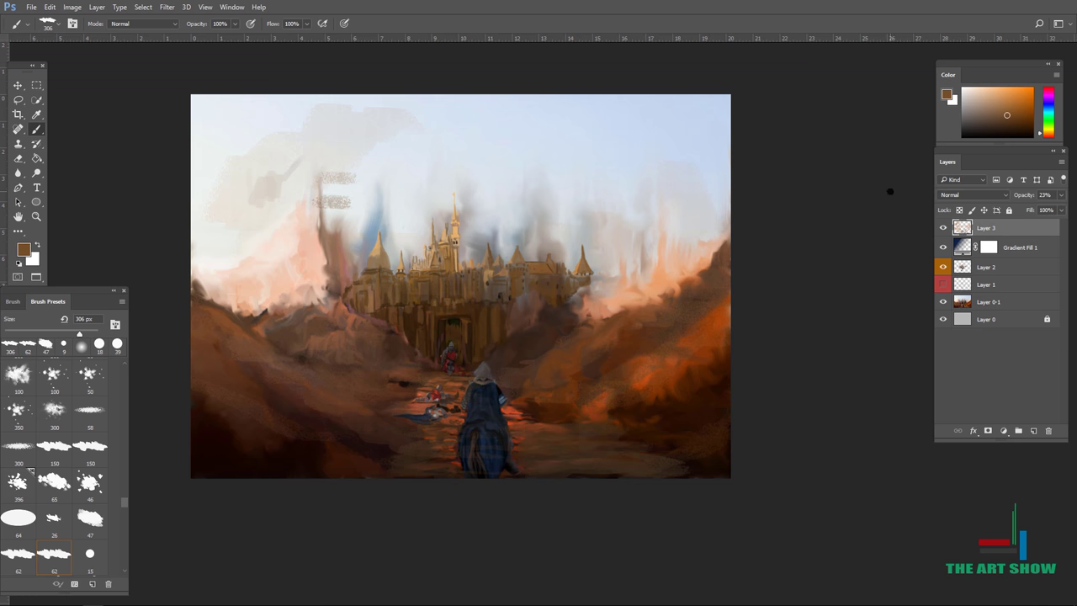
Try covering the sky with dark navy 306 px strokes on a new layer blended as Overlay, and delete that layer
{"action": "left_click", "coordinate": [1033, 430]}
{"action": "left_click", "coordinate": [985, 105]}
{"action": "left_click_drag", "start_coordinate": [244, 172], "coordinate": [305, 139]}
{"action": "left_click", "coordinate": [1014, 126]}
{"action": "mouse_move", "coordinate": [202, 169]}
{"action": "left_mouse_down"}
{"action": "mouse_move", "coordinate": [272, 126]}
{"action": "mouse_move", "coordinate": [348, 149]}
{"action": "mouse_move", "coordinate": [656, 125]}
{"action": "mouse_move", "coordinate": [211, 96]}
{"action": "mouse_move", "coordinate": [272, 224]}
{"action": "mouse_move", "coordinate": [464, 176]}
{"action": "mouse_move", "coordinate": [560, 233]}
{"action": "mouse_move", "coordinate": [620, 50]}
{"action": "left_mouse_up"}
{"action": "key", "text": "ctrl+plus"}
{"action": "key", "text": "ctrl+minus"}
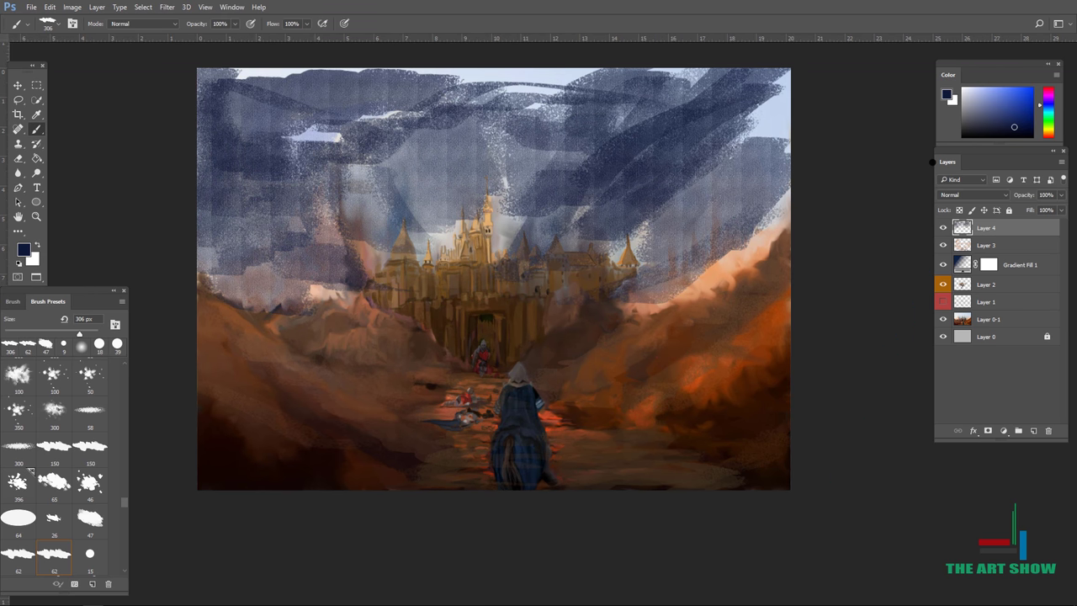
{"action": "left_click_drag", "start_coordinate": [1061, 195], "coordinate": [1010, 210]}
{"action": "key", "text": "Delete"}
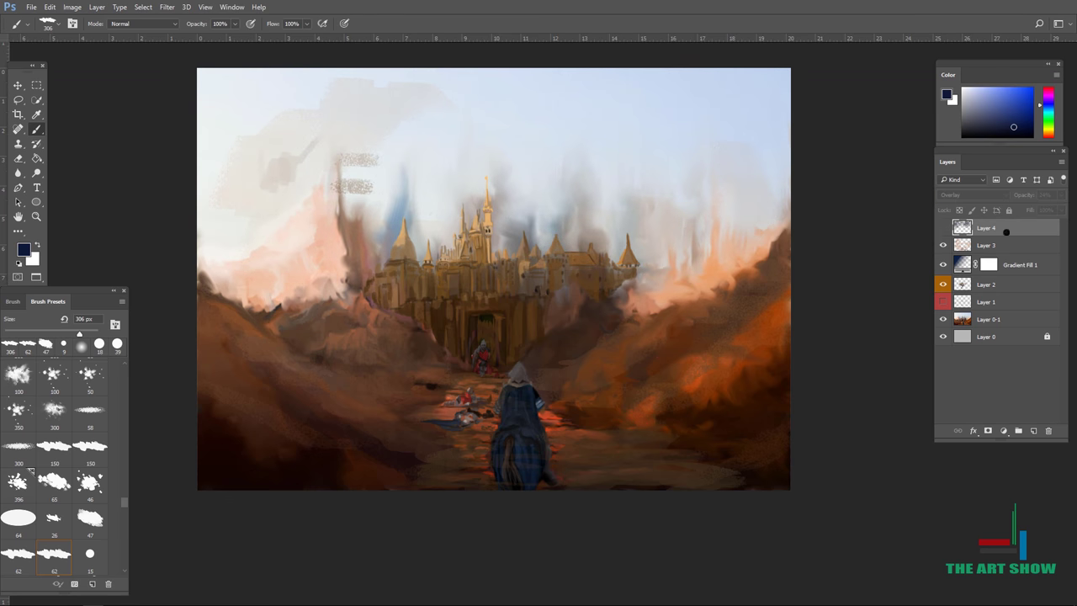
Add a second gradient fill layer with a copper-toned gradient above Layer 3
{"action": "left_click", "coordinate": [228, 92]}
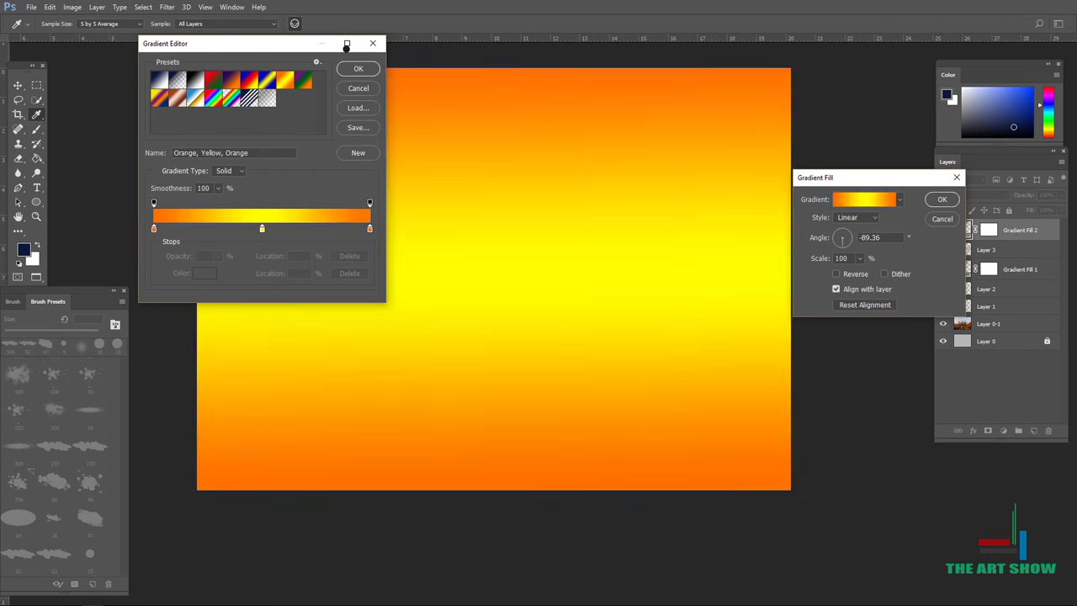
{"action": "left_click", "coordinate": [354, 67]}
{"action": "left_click", "coordinate": [942, 200]}
Blend Gradient Fill 2 as Overlay at 79% opacity
{"action": "key", "text": "b"}
{"action": "left_click", "coordinate": [971, 194]}
{"action": "left_click", "coordinate": [948, 304]}
{"action": "key", "text": "ctrl+minus"}
{"action": "key", "text": "ctrl+plus"}
{"action": "left_click", "coordinate": [1061, 194]}
{"action": "left_click_drag", "start_coordinate": [1061, 209], "coordinate": [1049, 210]}
{"action": "key", "text": "ctrl+plus"}
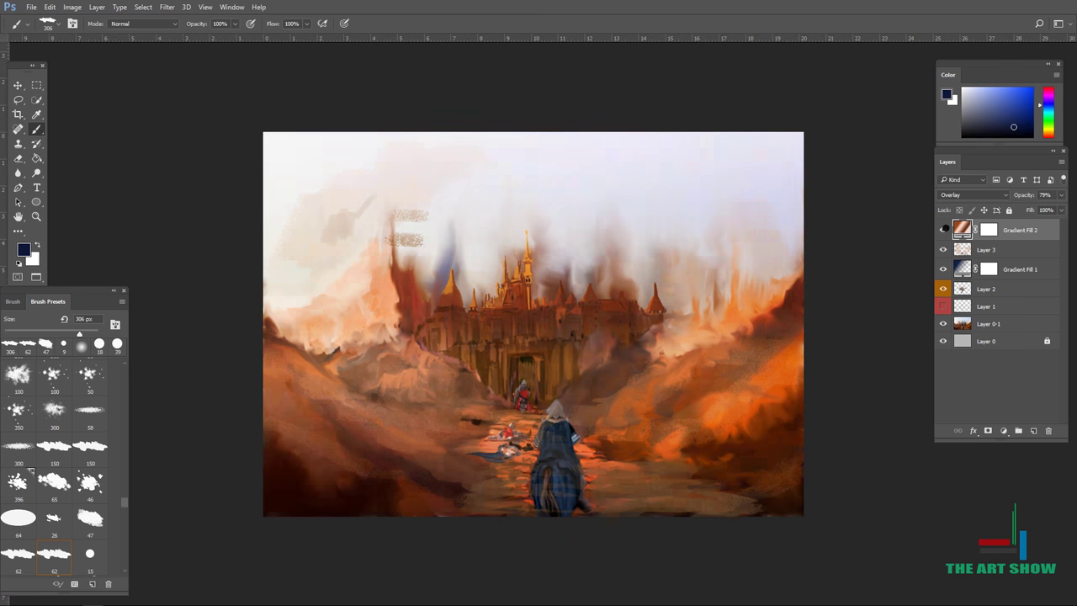
Add a new layer on top and draw dark cracks that divide the path into paving stones
{"action": "left_click", "coordinate": [1033, 430]}
{"action": "key", "text": "ctrl+minus"}
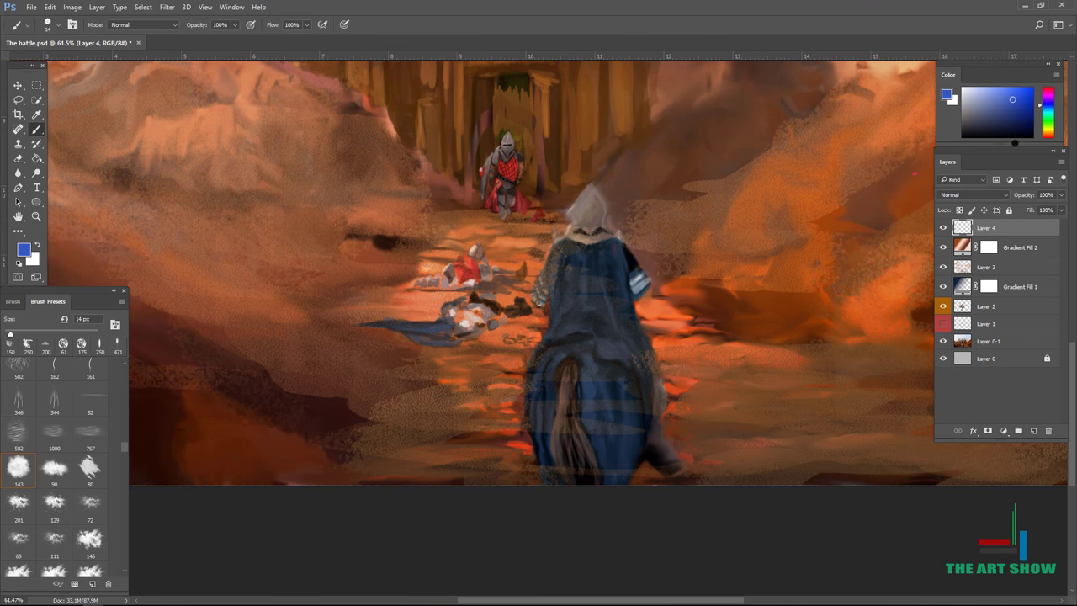
{"action": "left_click", "coordinate": [352, 457], "text": "alt"}
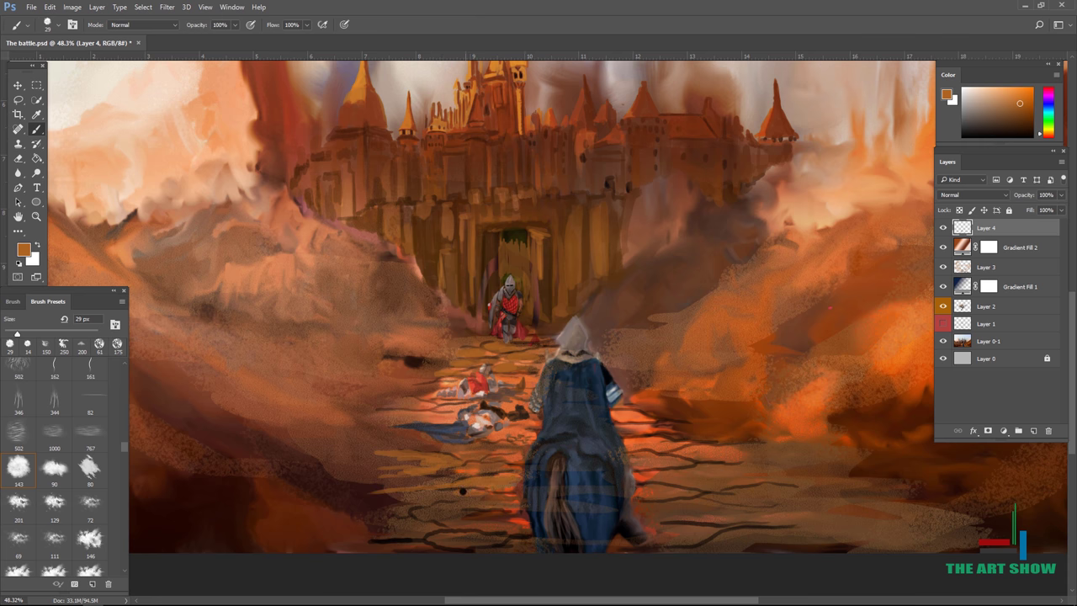
Fill the paving stones around the horse with light orange-brown using a 29 px brush
{"action": "left_click_drag", "start_coordinate": [618, 445], "coordinate": [764, 455]}
{"action": "mouse_move", "coordinate": [632, 463]}
{"action": "left_mouse_down"}
{"action": "mouse_move", "coordinate": [708, 530]}
{"action": "mouse_move", "coordinate": [860, 523]}
{"action": "left_mouse_up"}
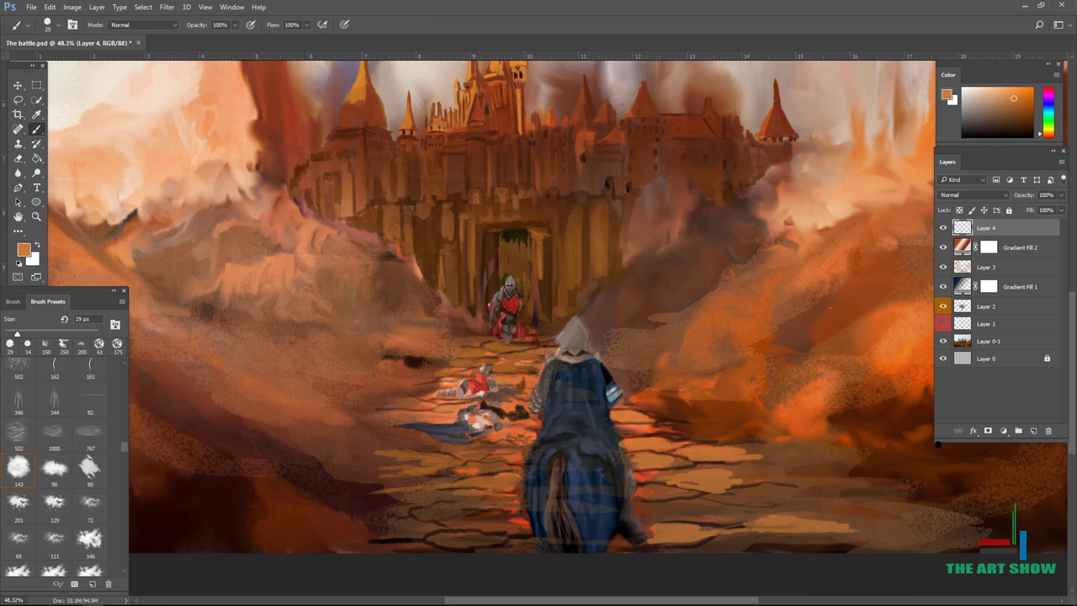
{"action": "scroll", "coordinate": [539, 337], "scroll_direction": "down", "scroll_amount": 1}
{"action": "left_click", "coordinate": [639, 471], "text": "alt"}
{"action": "left_click_drag", "start_coordinate": [631, 471], "coordinate": [718, 476]}
{"action": "mouse_move", "coordinate": [599, 445]}
{"action": "left_mouse_down"}
{"action": "mouse_move", "coordinate": [688, 441]}
{"action": "mouse_move", "coordinate": [538, 433]}
{"action": "mouse_move", "coordinate": [671, 416]}
{"action": "left_mouse_up"}
{"action": "left_click_drag", "start_coordinate": [541, 466], "coordinate": [630, 464]}
{"action": "left_click_drag", "start_coordinate": [567, 452], "coordinate": [610, 452]}
{"action": "scroll", "coordinate": [364, 341], "scroll_direction": "up", "scroll_amount": 3}
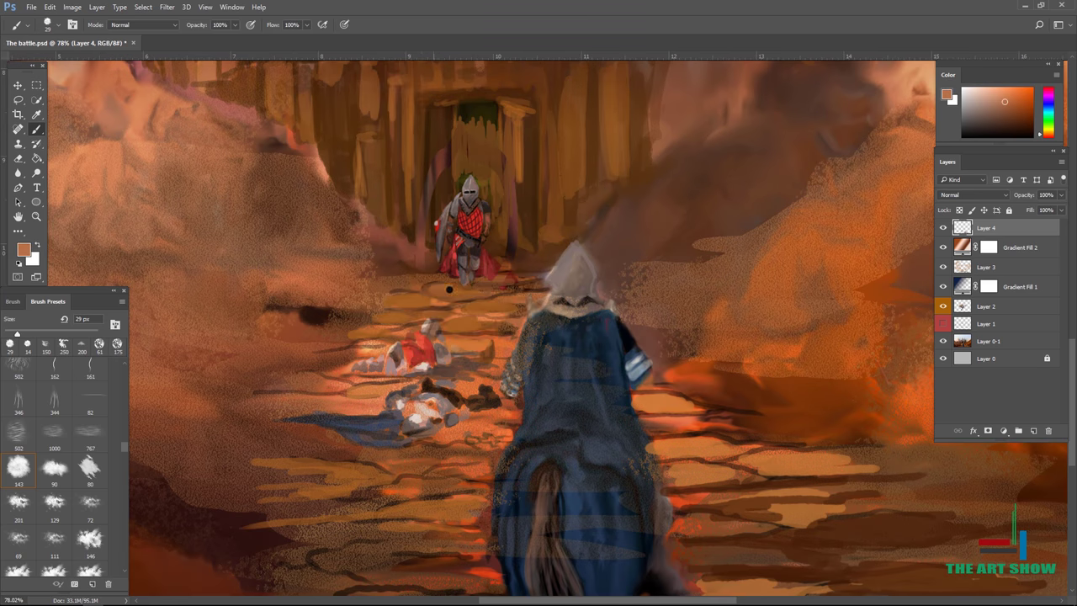
Paint the paving stones near the fallen soldiers and in front of them orange with the 29 px brush
{"action": "left_click", "coordinate": [356, 385]}
{"action": "scroll", "coordinate": [538, 303], "scroll_direction": "down", "scroll_amount": 1}
{"action": "left_click_drag", "start_coordinate": [426, 394], "coordinate": [561, 406]}
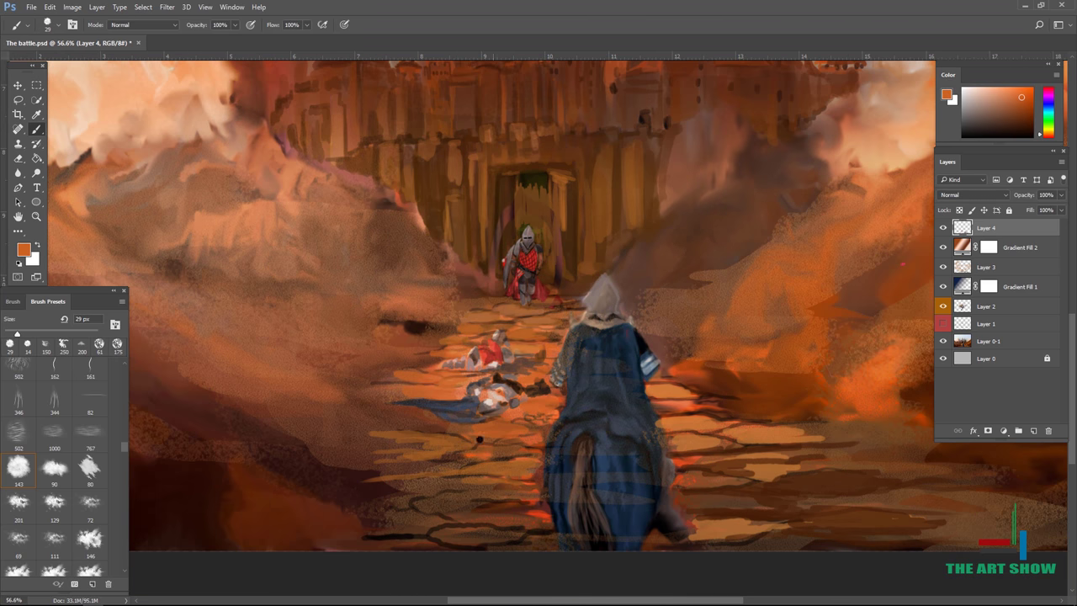
{"action": "left_click_drag", "start_coordinate": [392, 445], "coordinate": [468, 445]}
{"action": "left_click_drag", "start_coordinate": [446, 469], "coordinate": [537, 491]}
{"action": "left_click_drag", "start_coordinate": [409, 505], "coordinate": [476, 505]}
{"action": "left_click_drag", "start_coordinate": [362, 536], "coordinate": [507, 536]}
{"action": "left_click_drag", "start_coordinate": [431, 541], "coordinate": [541, 535]}
Paint the paving stones on the far right side of the horse with sampled path colours
{"action": "left_click", "coordinate": [670, 443], "text": "alt"}
{"action": "left_click_drag", "start_coordinate": [671, 443], "coordinate": [820, 435]}
{"action": "left_click", "coordinate": [791, 468], "text": "alt"}
{"action": "left_click_drag", "start_coordinate": [787, 482], "coordinate": [879, 482]}
{"action": "left_click_drag", "start_coordinate": [809, 514], "coordinate": [887, 513]}
Draw dark brown gaps between the paving stones around the fallen soldiers and below the standing knight with a 14 px brush
{"action": "scroll", "coordinate": [841, 513], "scroll_direction": "down", "scroll_amount": 5}
{"action": "scroll", "coordinate": [841, 513], "scroll_direction": "up", "scroll_amount": 7}
{"action": "scroll", "coordinate": [483, 366], "scroll_direction": "up", "scroll_amount": 4}
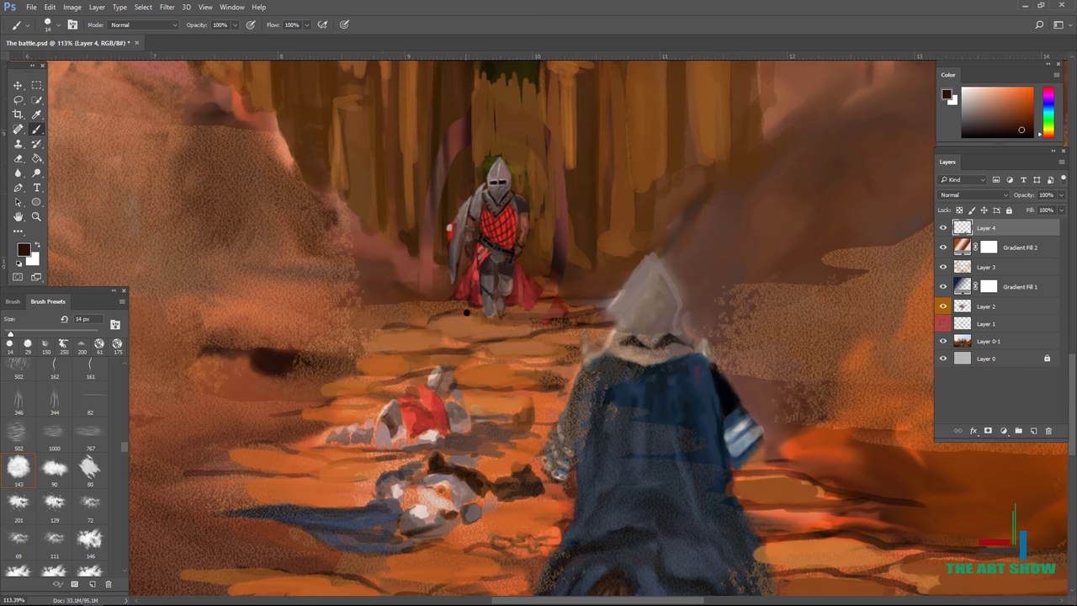
{"action": "left_click_drag", "start_coordinate": [378, 325], "coordinate": [471, 320]}
{"action": "left_click_drag", "start_coordinate": [362, 361], "coordinate": [498, 356]}
{"action": "left_click_drag", "start_coordinate": [311, 377], "coordinate": [416, 376]}
{"action": "left_click_drag", "start_coordinate": [298, 398], "coordinate": [394, 398]}
{"action": "left_click_drag", "start_coordinate": [455, 431], "coordinate": [514, 432]}
{"action": "left_click_drag", "start_coordinate": [411, 446], "coordinate": [503, 446]}
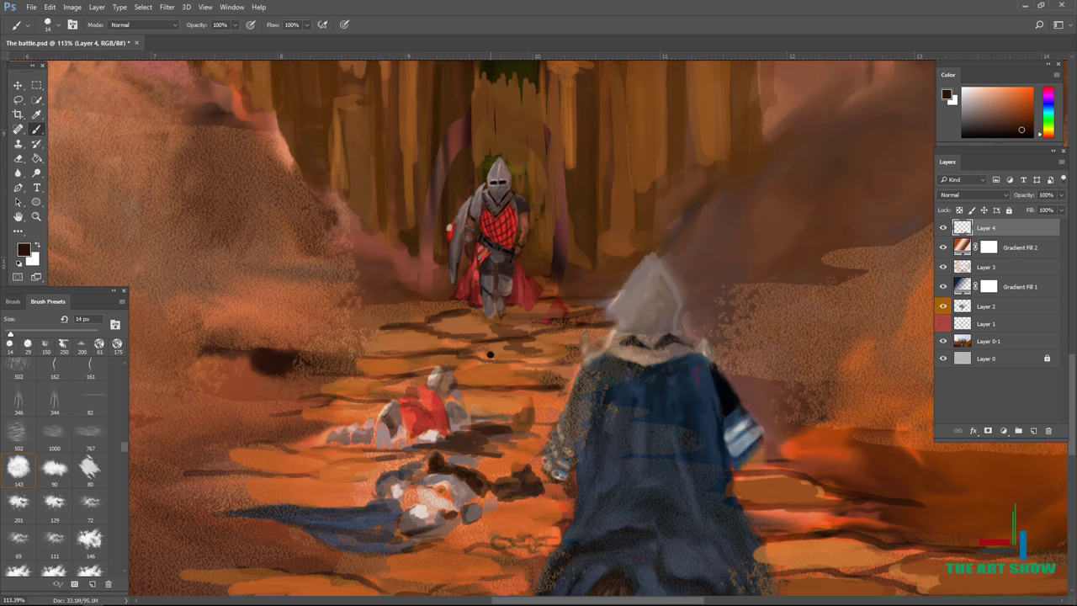
Shade the path's edge right of the rider in dark brown with a 48 px brush
{"action": "scroll", "coordinate": [490, 355], "scroll_direction": "down", "scroll_amount": 5}
{"action": "scroll", "coordinate": [490, 354], "scroll_direction": "up", "scroll_amount": 4}
{"action": "scroll", "coordinate": [541, 431], "scroll_direction": "down", "scroll_amount": 4}
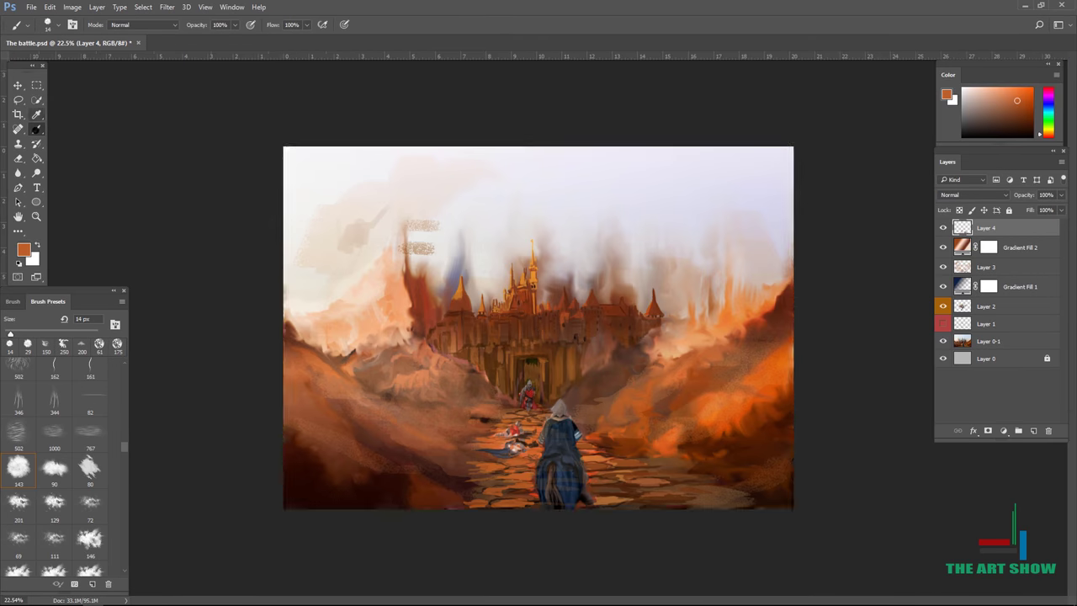
{"action": "scroll", "coordinate": [541, 432], "scroll_direction": "up", "scroll_amount": 3}
{"action": "left_click", "coordinate": [518, 315], "text": "alt"}
{"action": "left_click", "coordinate": [738, 343], "text": "alt"}
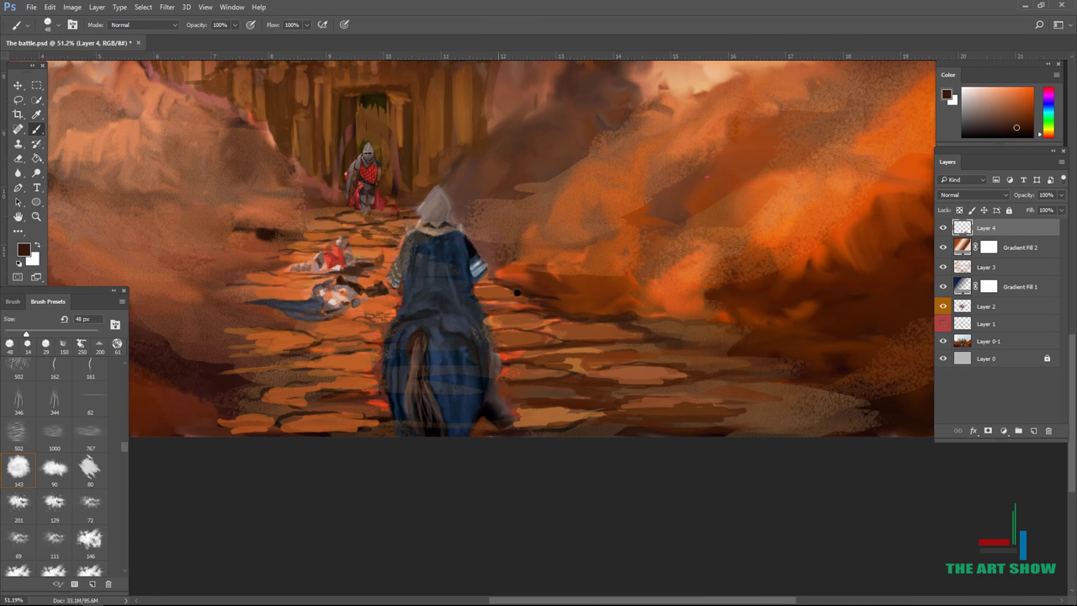
Paint a row of orange carved symbols on the wall above the castle gate with a 21 px brush
{"action": "scroll", "coordinate": [560, 336], "scroll_direction": "down", "scroll_amount": 4}
{"action": "scroll", "coordinate": [560, 362], "scroll_direction": "up", "scroll_amount": 4}
{"action": "scroll", "coordinate": [560, 366], "scroll_direction": "down", "scroll_amount": 1}
{"action": "scroll", "coordinate": [560, 366], "scroll_direction": "up", "scroll_amount": 4}
{"action": "left_click", "coordinate": [496, 381], "text": "alt"}
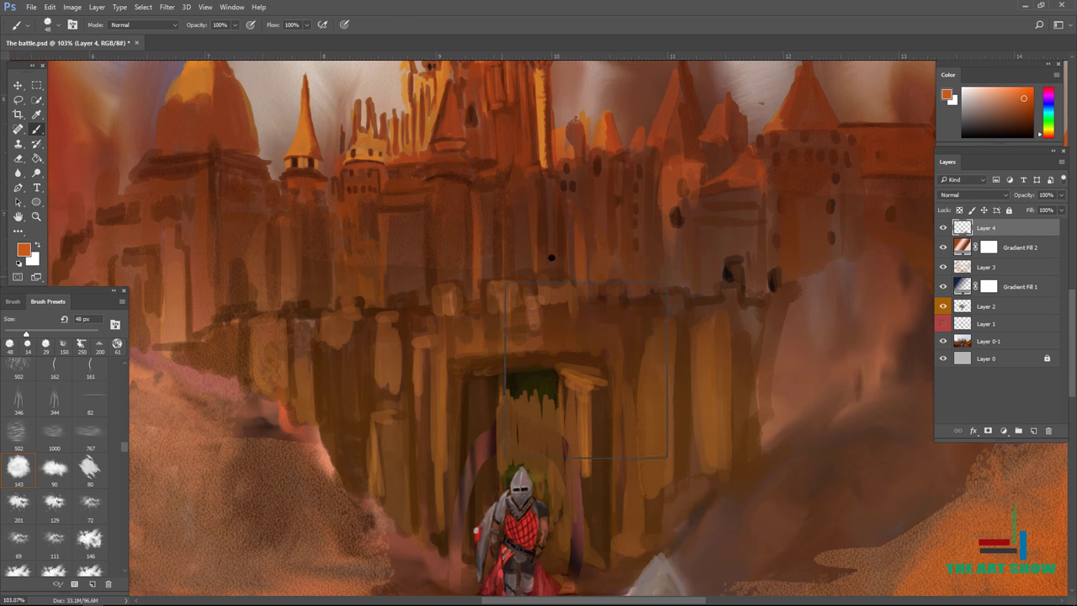
{"action": "scroll", "coordinate": [563, 321], "scroll_direction": "up", "scroll_amount": 2}
{"action": "left_click", "coordinate": [449, 370], "text": "alt"}
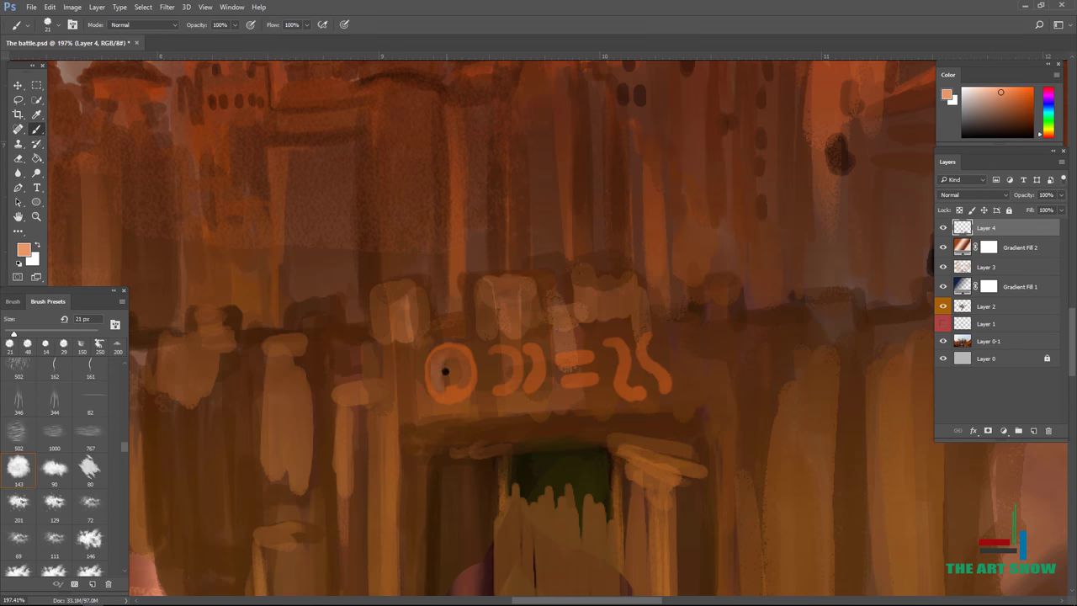
Highlight the symbols above the gate and darken the gate opening with brown using the 21 px brush
{"action": "scroll", "coordinate": [651, 363], "scroll_direction": "down", "scroll_amount": 5}
{"action": "scroll", "coordinate": [550, 396], "scroll_direction": "up", "scroll_amount": 5}
{"action": "left_click", "coordinate": [472, 213], "text": "alt"}
{"action": "scroll", "coordinate": [549, 323], "scroll_direction": "down", "scroll_amount": 2}
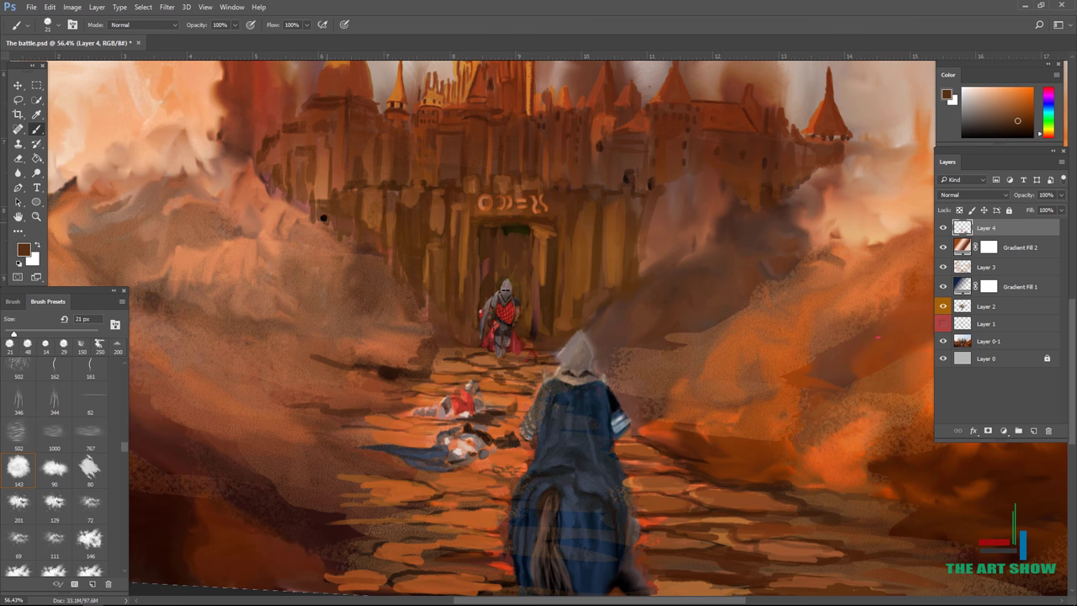
Dot small dark and grey pebbles over the paving stones with the 21 px brush
{"action": "scroll", "coordinate": [323, 218], "scroll_direction": "down", "scroll_amount": 4}
{"action": "scroll", "coordinate": [324, 218], "scroll_direction": "up", "scroll_amount": 4}
{"action": "key", "text": "d"}
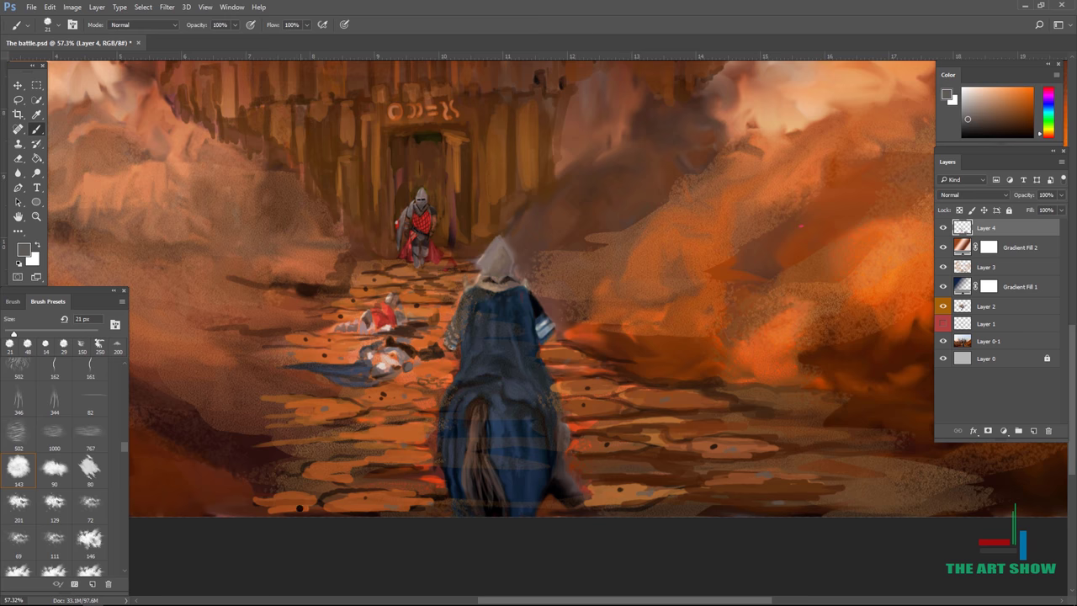
Paint over the rough texture on the hills beside the path with a 143 px brush
{"action": "scroll", "coordinate": [532, 286], "scroll_direction": "down", "scroll_amount": 4}
{"action": "scroll", "coordinate": [532, 286], "scroll_direction": "up", "scroll_amount": 4}
{"action": "scroll", "coordinate": [532, 286], "scroll_direction": "down", "scroll_amount": 2}
{"action": "scroll", "coordinate": [531, 286], "scroll_direction": "up", "scroll_amount": 3}
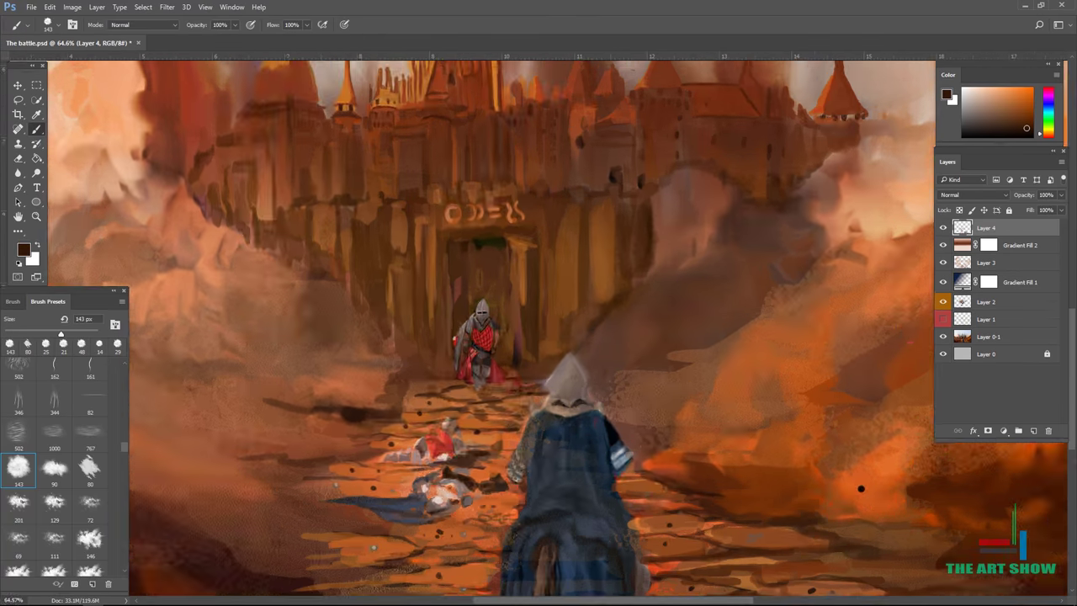
Cover the rider's pale hood with an olive-grey helmet shape using a 21 px brush
{"action": "scroll", "coordinate": [569, 361], "scroll_direction": "up", "scroll_amount": 5}
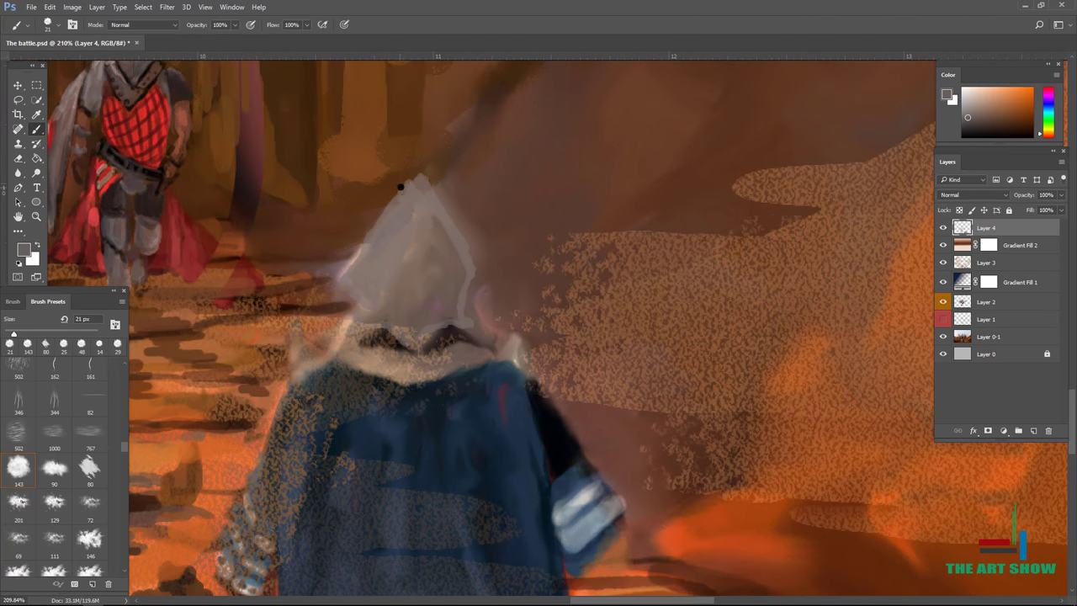
{"action": "scroll", "coordinate": [401, 187], "scroll_direction": "down", "scroll_amount": 1}
{"action": "left_click", "coordinate": [459, 284], "text": "alt"}
{"action": "mouse_move", "coordinate": [411, 242]}
{"action": "left_mouse_down"}
{"action": "mouse_move", "coordinate": [365, 307]}
{"action": "mouse_move", "coordinate": [424, 210]}
{"action": "mouse_move", "coordinate": [470, 309]}
{"action": "mouse_move", "coordinate": [407, 249]}
{"action": "left_mouse_up"}
{"action": "mouse_move", "coordinate": [388, 344]}
{"action": "left_mouse_down"}
{"action": "mouse_move", "coordinate": [424, 371]}
{"action": "mouse_move", "coordinate": [418, 324]}
{"action": "left_mouse_up"}
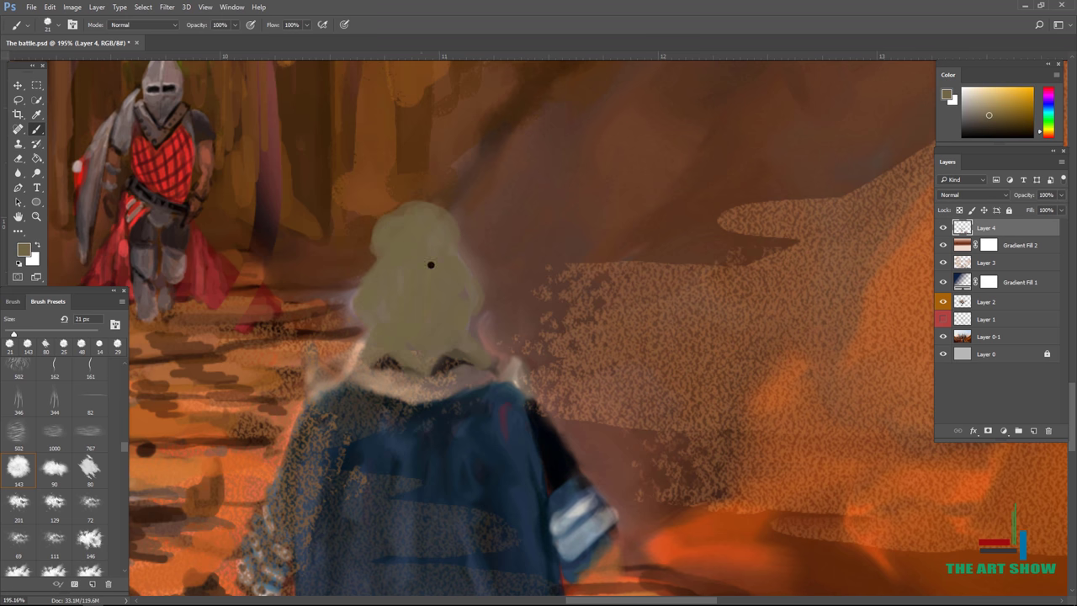
{"action": "mouse_move", "coordinate": [349, 303]}
{"action": "left_mouse_down"}
{"action": "mouse_move", "coordinate": [414, 205]}
{"action": "mouse_move", "coordinate": [453, 258]}
{"action": "left_mouse_up"}
{"action": "mouse_move", "coordinate": [427, 214]}
{"action": "left_mouse_down"}
{"action": "mouse_move", "coordinate": [411, 187]}
{"action": "mouse_move", "coordinate": [452, 264]}
{"action": "mouse_move", "coordinate": [436, 300]}
{"action": "left_mouse_up"}
Paint a light central ridge with dark shading beside it on the rider's helmet using a 12 px brush
{"action": "scroll", "coordinate": [411, 202], "scroll_direction": "down", "scroll_amount": 3}
{"action": "scroll", "coordinate": [411, 202], "scroll_direction": "up", "scroll_amount": 3}
{"action": "left_click", "coordinate": [403, 270], "text": "alt"}
{"action": "left_click", "coordinate": [600, 179], "text": "alt"}
{"action": "left_click_drag", "start_coordinate": [425, 263], "coordinate": [442, 289]}
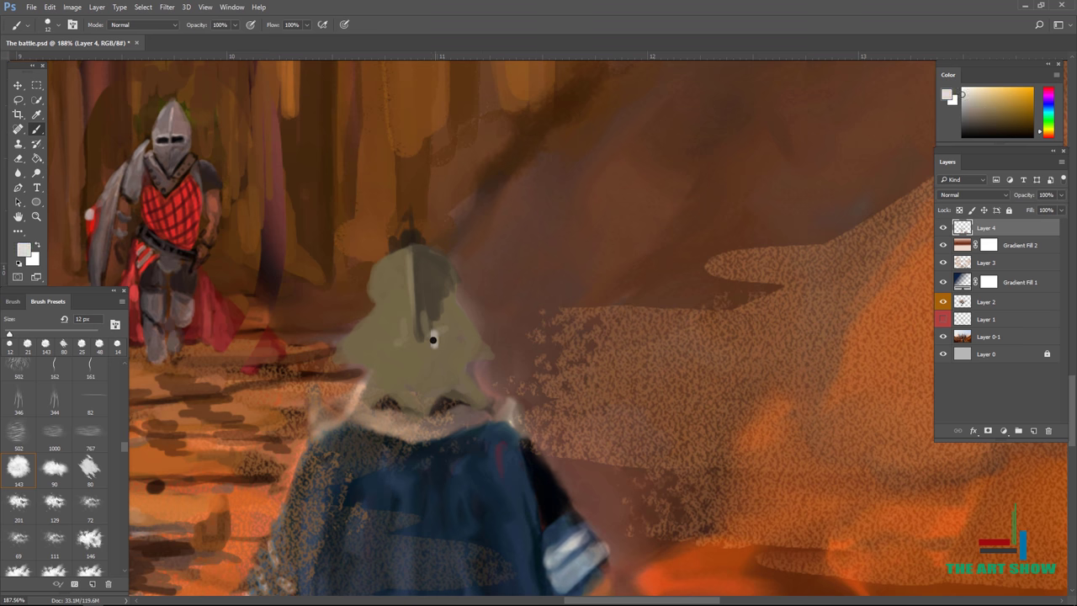
Shade the right side and lower edge of the rider's helmet in dark olive with the 12 px brush
{"action": "left_click", "coordinate": [471, 311], "text": "alt"}
{"action": "left_click_drag", "start_coordinate": [469, 341], "coordinate": [451, 315]}
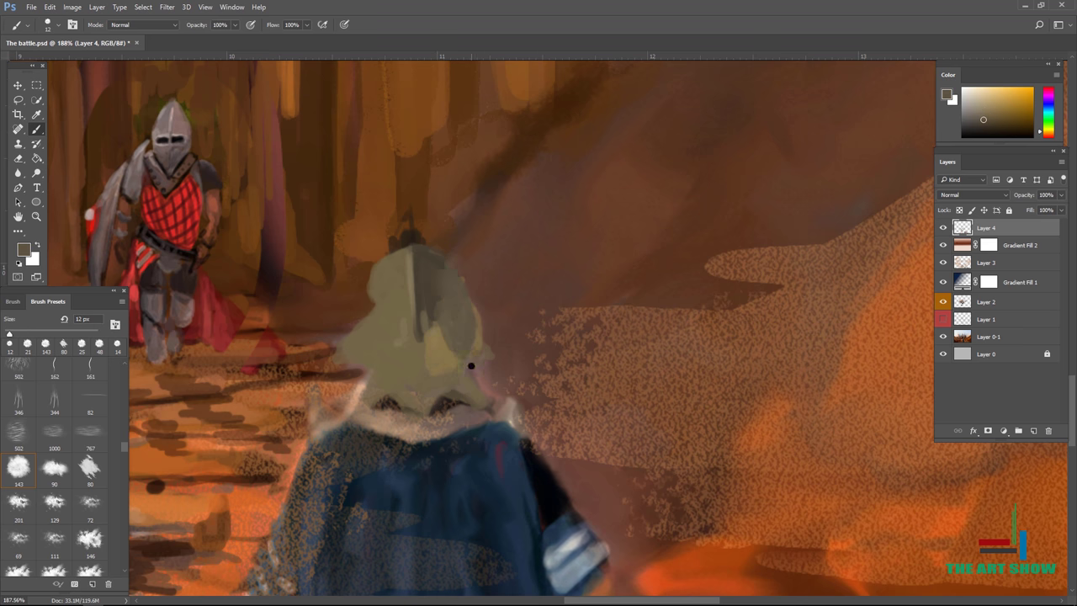
{"action": "scroll", "coordinate": [418, 249], "scroll_direction": "down", "scroll_amount": 5}
{"action": "scroll", "coordinate": [415, 300], "scroll_direction": "up", "scroll_amount": 4}
{"action": "left_click", "coordinate": [415, 300], "text": "alt"}
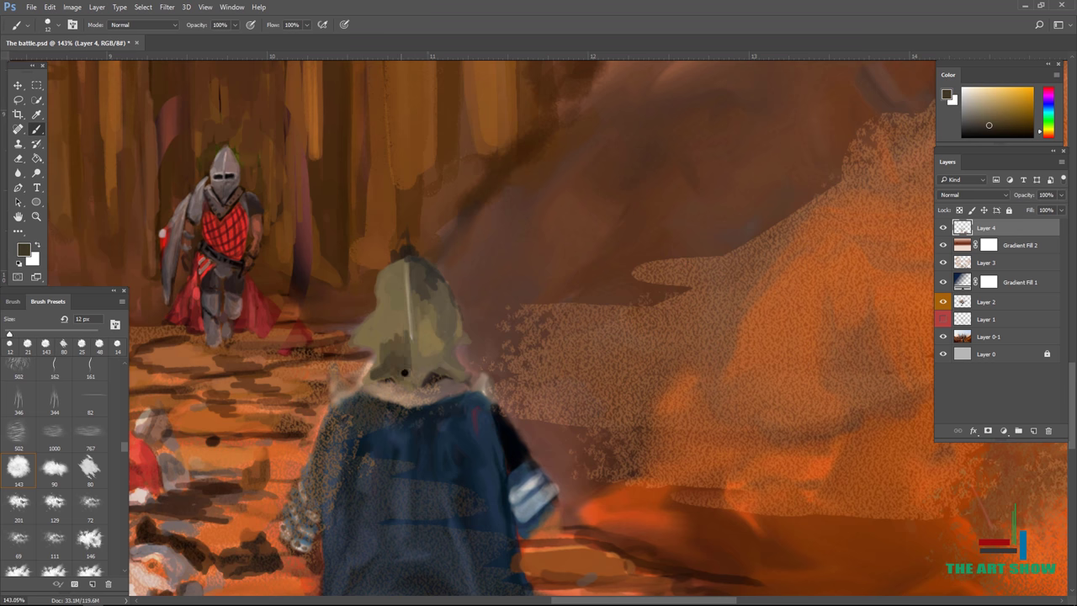
Outline the lower edge and side points of the rider's helmet in light grey with the 12 px brush
{"action": "scroll", "coordinate": [382, 350], "scroll_direction": "down", "scroll_amount": 5}
{"action": "scroll", "coordinate": [382, 350], "scroll_direction": "up", "scroll_amount": 6}
{"action": "left_click", "coordinate": [412, 341], "text": "alt"}
{"action": "left_click_drag", "start_coordinate": [404, 340], "coordinate": [552, 333]}
{"action": "left_click_drag", "start_coordinate": [547, 345], "coordinate": [546, 303]}
{"action": "left_click", "coordinate": [471, 253], "text": "alt"}
{"action": "left_click_drag", "start_coordinate": [391, 282], "coordinate": [421, 239]}
Paint a beige collar band around the rider's neck below the helmet
{"action": "left_click", "coordinate": [435, 202], "text": "alt"}
{"action": "scroll", "coordinate": [435, 202], "scroll_direction": "down", "scroll_amount": 5}
{"action": "scroll", "coordinate": [447, 207], "scroll_direction": "up", "scroll_amount": 5}
{"action": "mouse_move", "coordinate": [395, 189]}
{"action": "left_mouse_down"}
{"action": "mouse_move", "coordinate": [447, 207]}
{"action": "mouse_move", "coordinate": [499, 199]}
{"action": "mouse_move", "coordinate": [489, 222]}
{"action": "mouse_move", "coordinate": [580, 168]}
{"action": "left_mouse_up"}
{"action": "left_click", "coordinate": [569, 163], "text": "alt"}
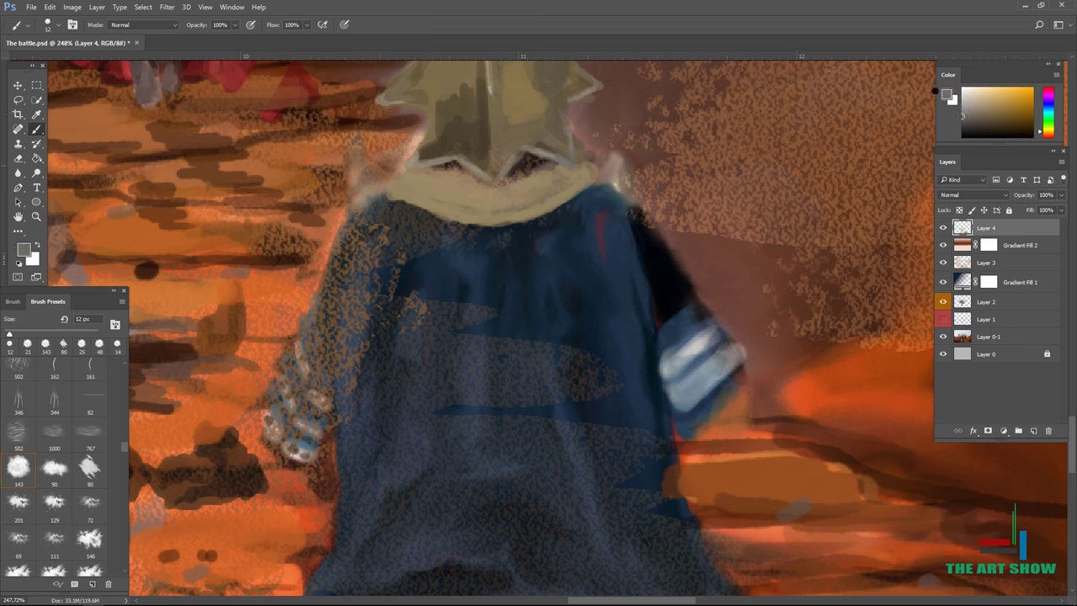
Define the dark gaps under the helmet's rim and shade the collar's lower edge in brown with the 12 px brush
{"action": "left_click_drag", "start_coordinate": [429, 173], "coordinate": [555, 164]}
{"action": "scroll", "coordinate": [412, 184], "scroll_direction": "up", "scroll_amount": 1}
{"action": "left_click", "coordinate": [412, 184], "text": "alt"}
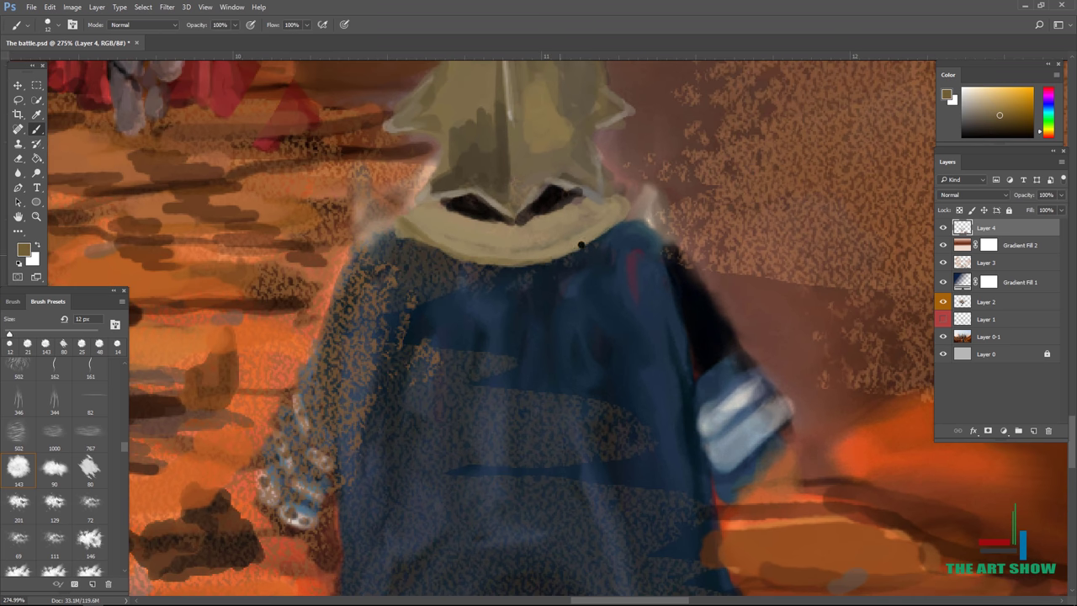
{"action": "mouse_move", "coordinate": [580, 245]}
{"action": "left_mouse_down"}
{"action": "mouse_move", "coordinate": [431, 212]}
{"action": "mouse_move", "coordinate": [377, 248]}
{"action": "mouse_move", "coordinate": [380, 268]}
{"action": "mouse_move", "coordinate": [366, 257]}
{"action": "mouse_move", "coordinate": [417, 252]}
{"action": "left_mouse_up"}
{"action": "left_click", "coordinate": [396, 221], "text": "alt"}
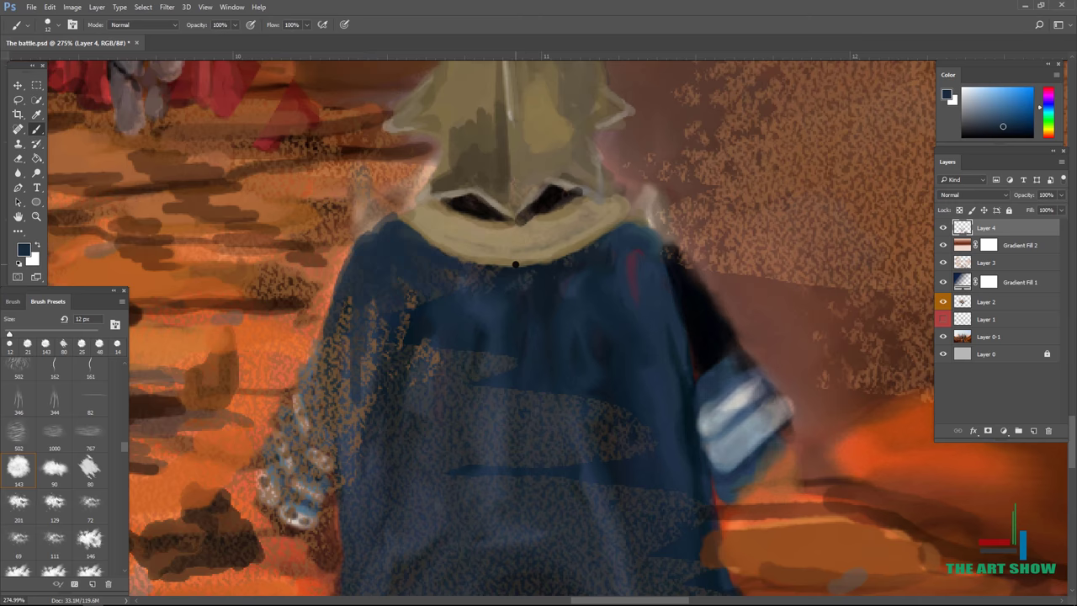
Cover the rough texture on the back of the rider's cloak with blue fabric strokes
{"action": "scroll", "coordinate": [516, 264], "scroll_direction": "down", "scroll_amount": 3}
{"action": "scroll", "coordinate": [496, 264], "scroll_direction": "up", "scroll_amount": 2}
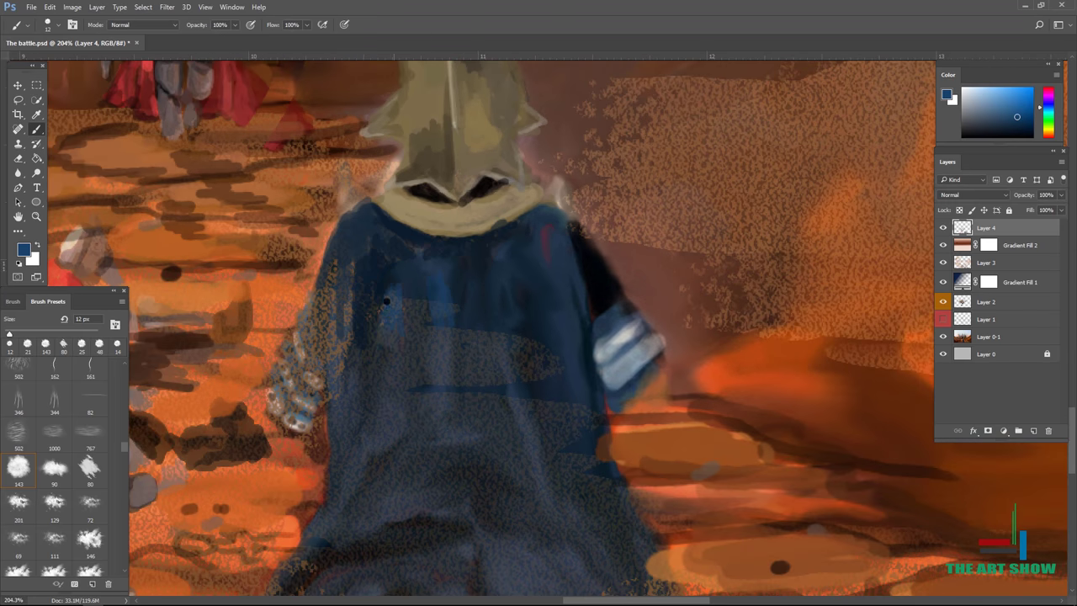
{"action": "scroll", "coordinate": [370, 207], "scroll_direction": "down", "scroll_amount": 3}
{"action": "scroll", "coordinate": [471, 252], "scroll_direction": "up", "scroll_amount": 2}
{"action": "mouse_move", "coordinate": [488, 252]}
{"action": "left_mouse_down"}
{"action": "mouse_move", "coordinate": [475, 282]}
{"action": "mouse_move", "coordinate": [629, 363]}
{"action": "mouse_move", "coordinate": [541, 260]}
{"action": "mouse_move", "coordinate": [438, 291]}
{"action": "left_mouse_up"}
{"action": "scroll", "coordinate": [433, 253], "scroll_direction": "down", "scroll_amount": 2}
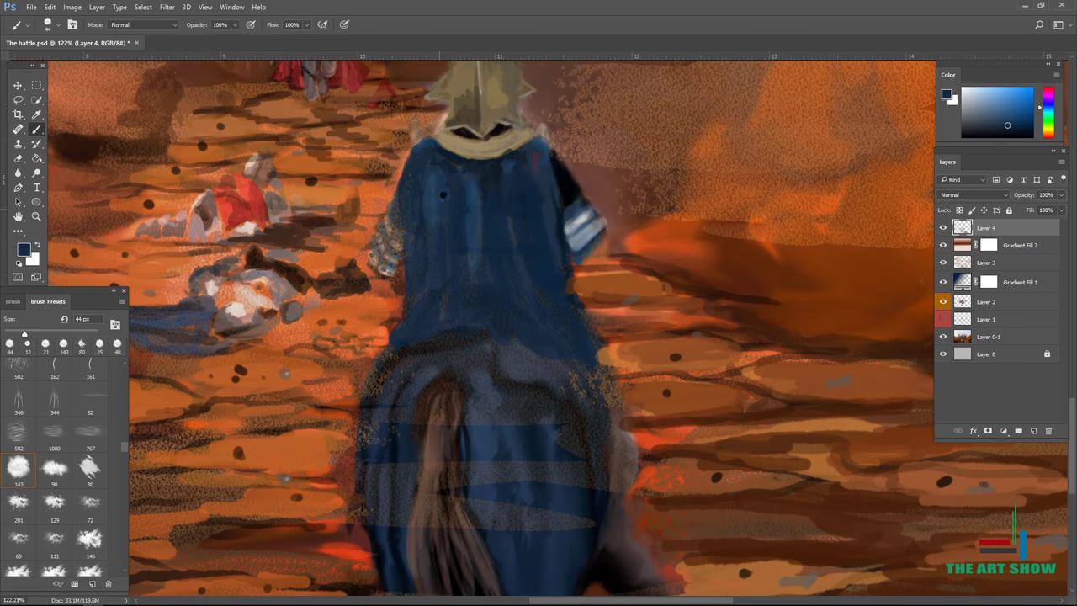
Extend the blue cloak over the rider's upper arms and repaint the cloth on the horse's hindquarters with brushes up to 50 px
{"action": "left_click", "coordinate": [547, 221], "text": "alt"}
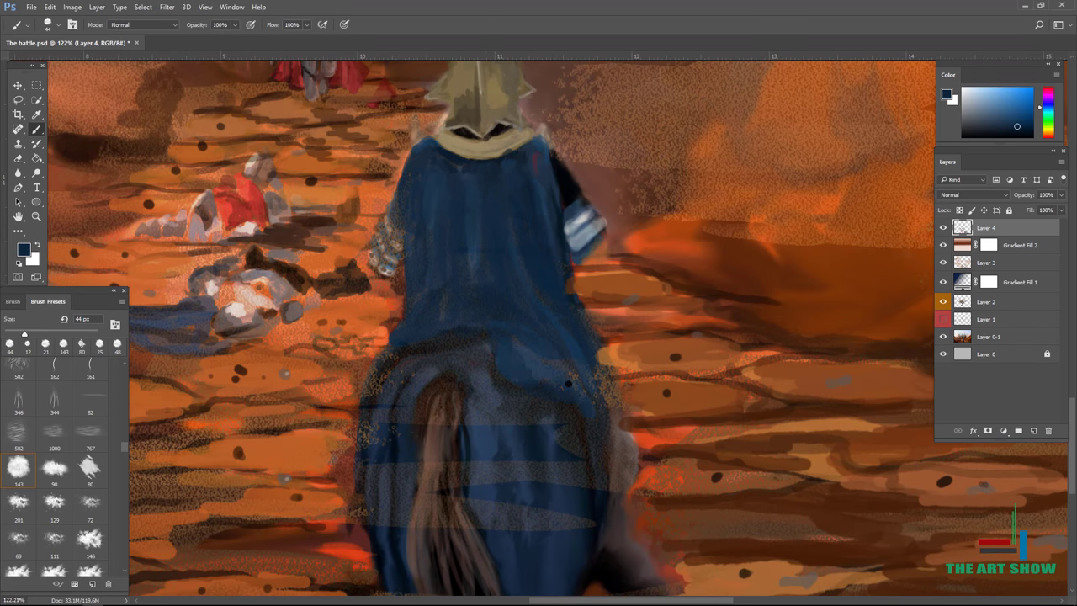
{"action": "left_click", "coordinate": [602, 404], "text": "alt"}
{"action": "scroll", "coordinate": [601, 404], "scroll_direction": "down", "scroll_amount": 3}
{"action": "scroll", "coordinate": [602, 404], "scroll_direction": "up", "scroll_amount": 2}
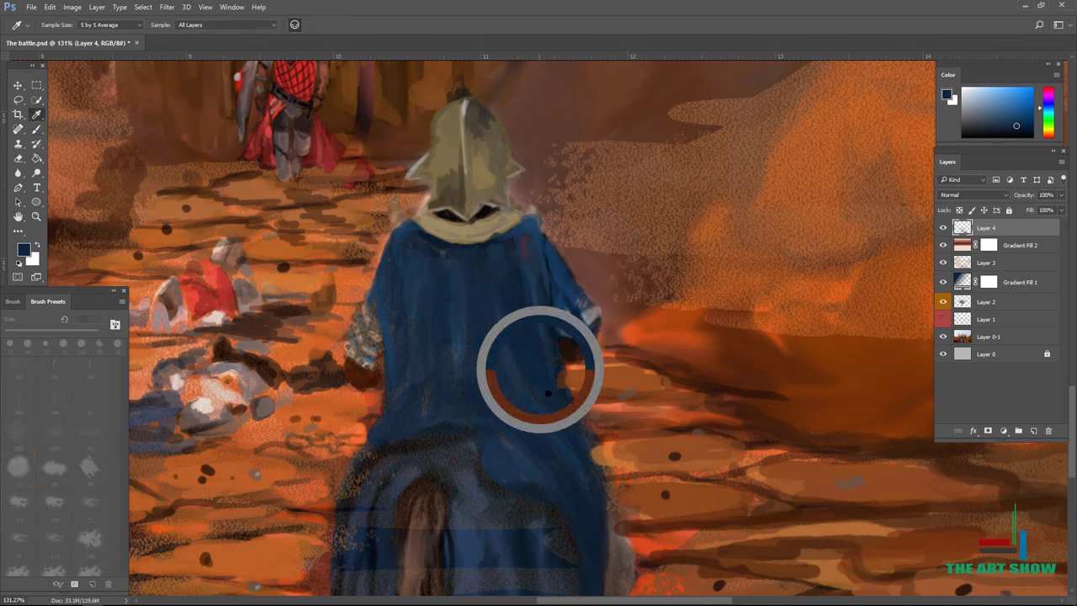
{"action": "left_click_drag", "start_coordinate": [543, 246], "coordinate": [560, 286]}
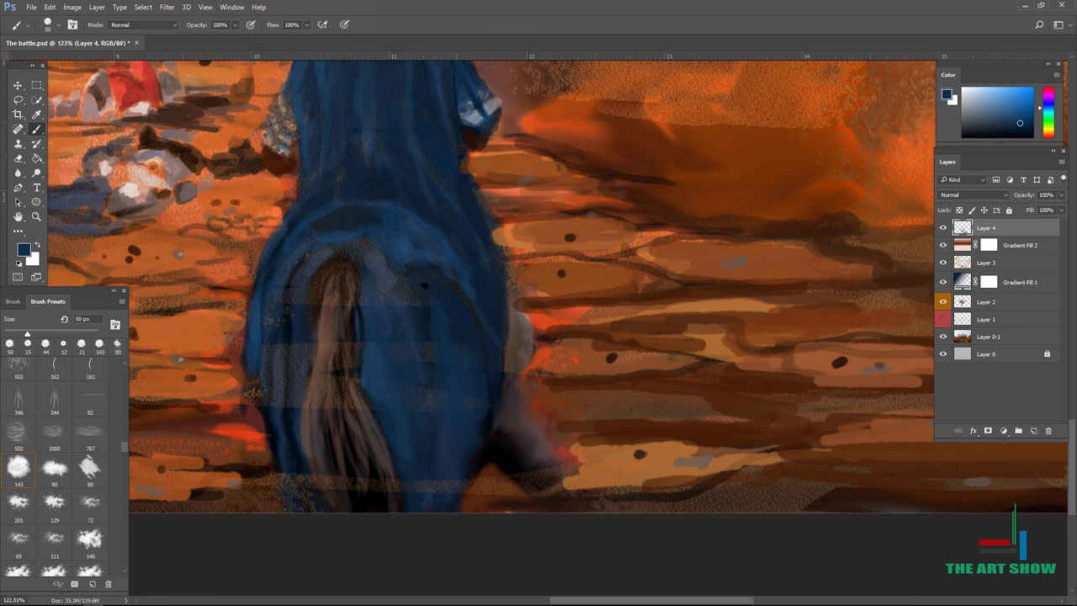
{"action": "left_click", "coordinate": [1022, 132]}
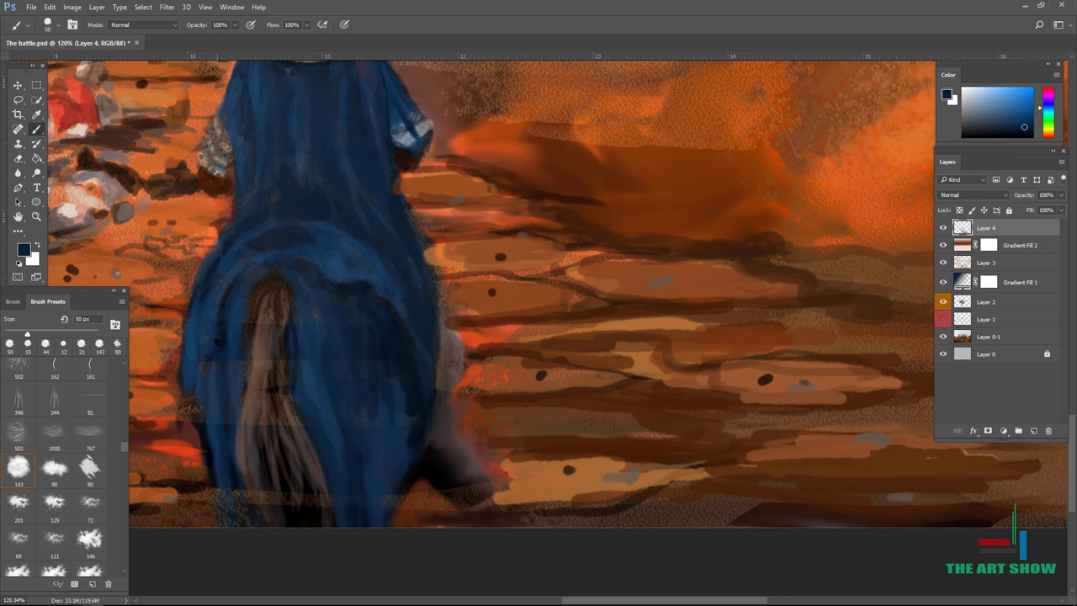
Paint dark crossing fold lines on the right half of the horse's blue cloth with a smaller brush
{"action": "left_click", "coordinate": [449, 327], "text": "alt"}
{"action": "right_click", "coordinate": [408, 324]}
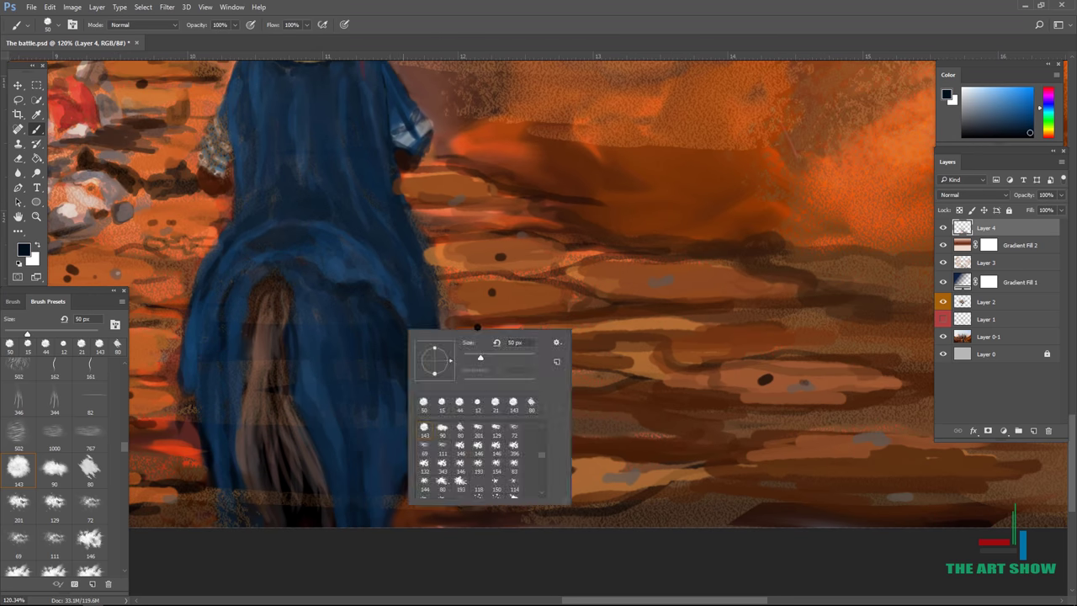
{"action": "key", "text": "bracketleft"}
{"action": "key", "text": "bracketleft"}
{"action": "key", "text": "bracketleft"}
{"action": "left_click", "coordinate": [387, 300]}
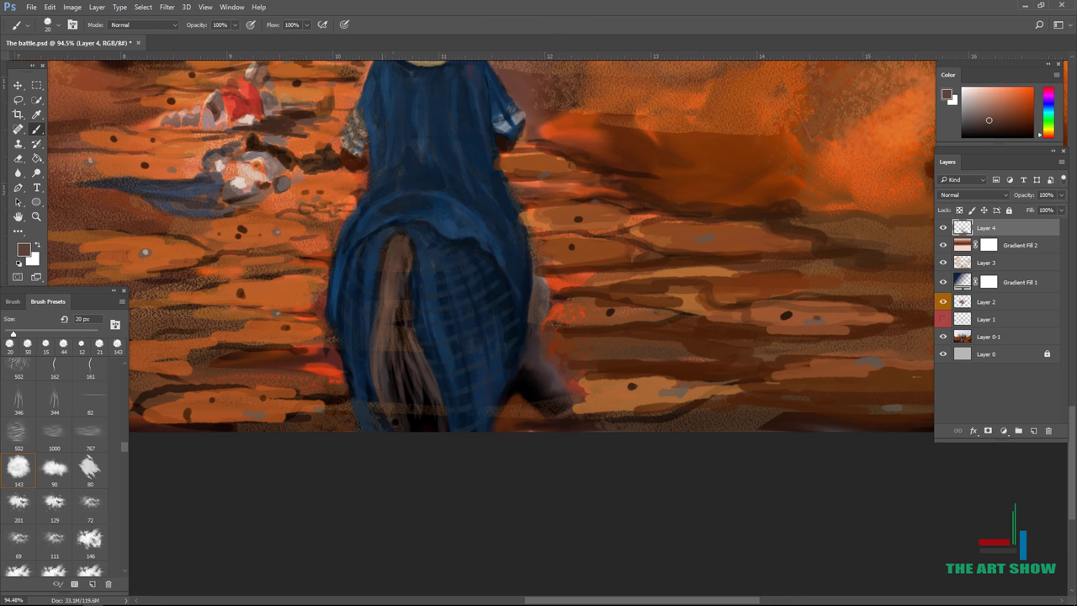
Repaint the horse's tail in brown and add fine strands with the 502 hair brush preset at 127 px
{"action": "left_click_drag", "start_coordinate": [395, 252], "coordinate": [403, 421]}
{"action": "scroll", "coordinate": [63, 437], "scroll_direction": "up", "scroll_amount": 3}
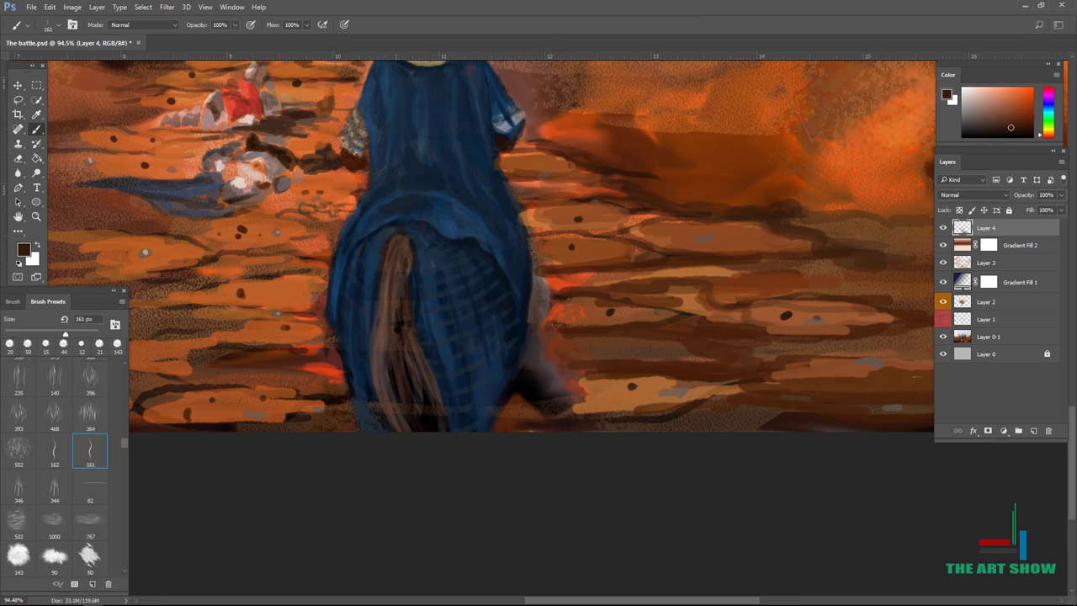
{"action": "left_click", "coordinate": [19, 450]}
{"action": "left_click_drag", "start_coordinate": [412, 320], "coordinate": [420, 425]}
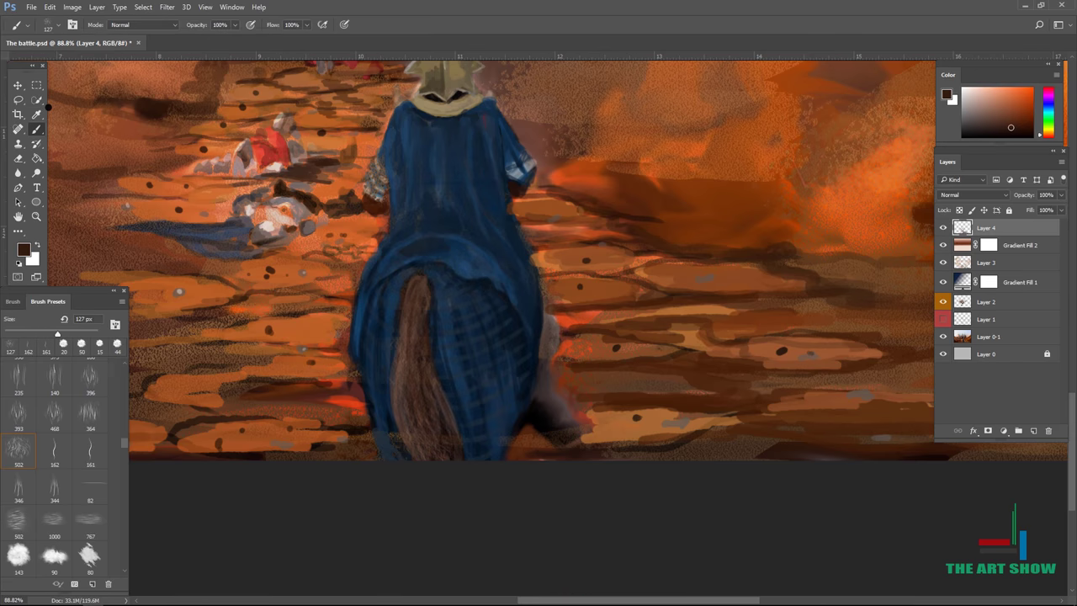
Repaint the standing knight's armour in muted olive-grey using the 143 brush preset at 14 px
{"action": "left_click", "coordinate": [19, 554]}
{"action": "left_click", "coordinate": [48, 7]}
{"action": "left_click", "coordinate": [72, 39]}
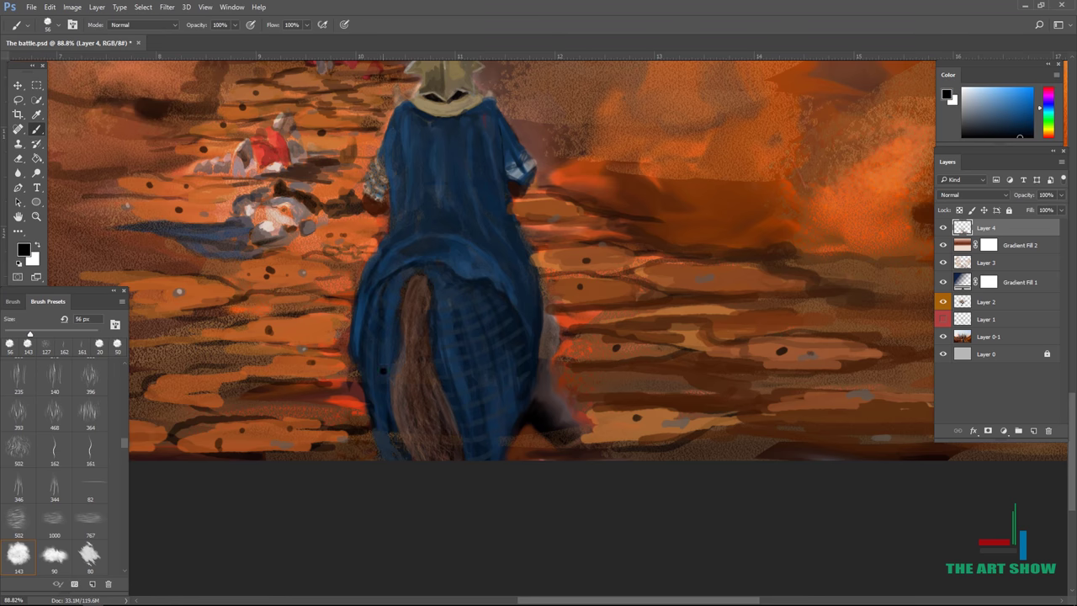
{"action": "key", "text": "ctrl+0"}
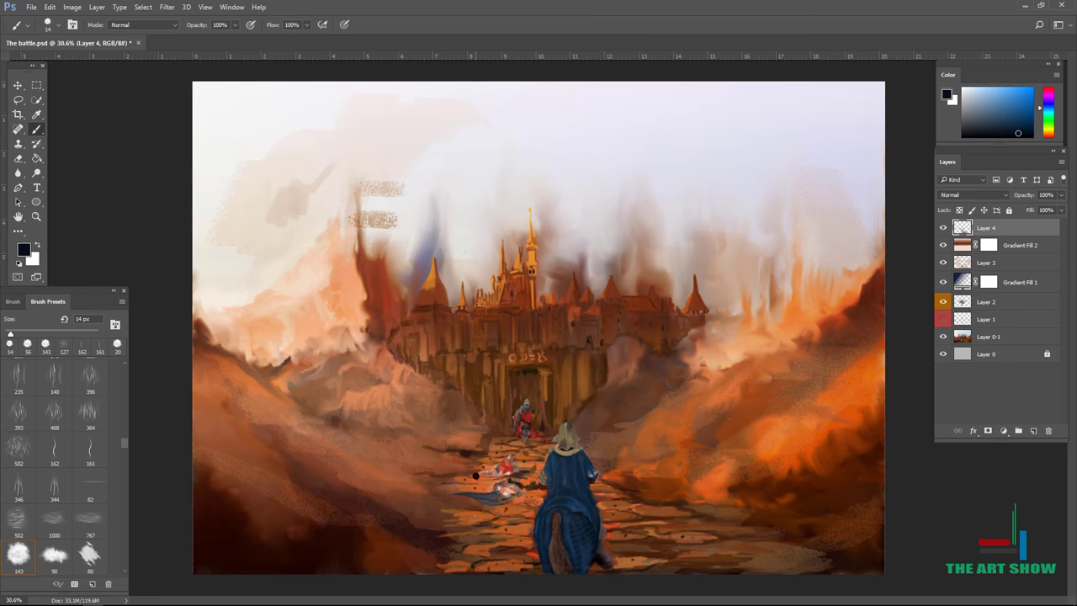
{"action": "scroll", "coordinate": [565, 471], "scroll_direction": "up", "scroll_amount": 5}
{"action": "left_click", "coordinate": [622, 471], "text": "alt"}
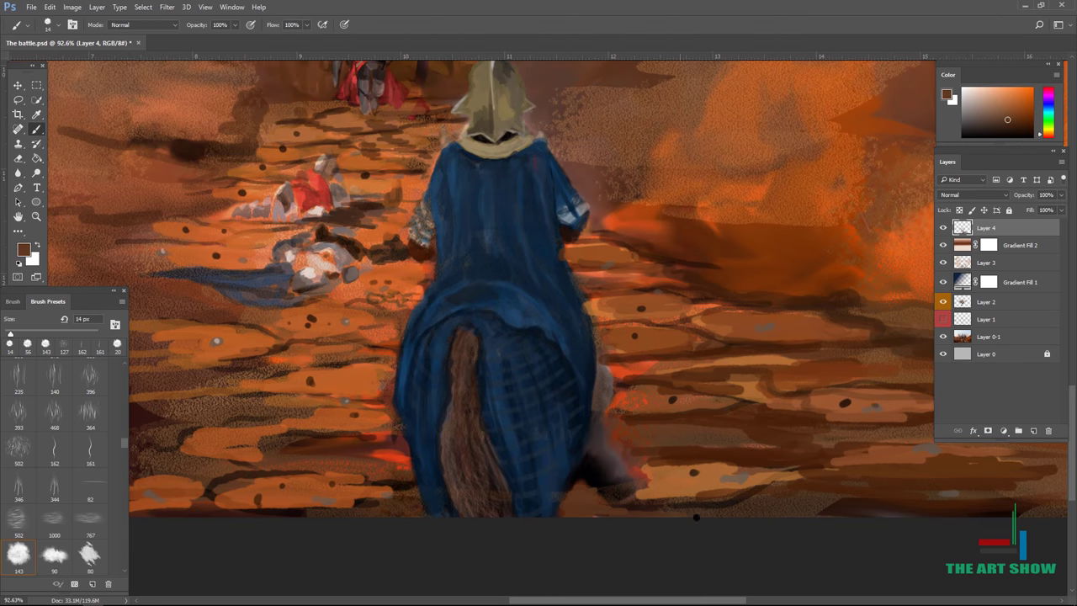
{"action": "scroll", "coordinate": [696, 517], "scroll_direction": "down", "scroll_amount": 4}
{"action": "scroll", "coordinate": [375, 294], "scroll_direction": "up", "scroll_amount": 3}
{"action": "left_click", "coordinate": [375, 295], "text": "alt"}
{"action": "scroll", "coordinate": [375, 295], "scroll_direction": "up", "scroll_amount": 2}
{"action": "mouse_move", "coordinate": [320, 337]}
{"action": "left_mouse_down"}
{"action": "mouse_move", "coordinate": [304, 417]}
{"action": "mouse_move", "coordinate": [370, 449]}
{"action": "left_mouse_up"}
{"action": "left_click_drag", "start_coordinate": [368, 473], "coordinate": [367, 493]}
{"action": "scroll", "coordinate": [522, 486], "scroll_direction": "down", "scroll_amount": 4}
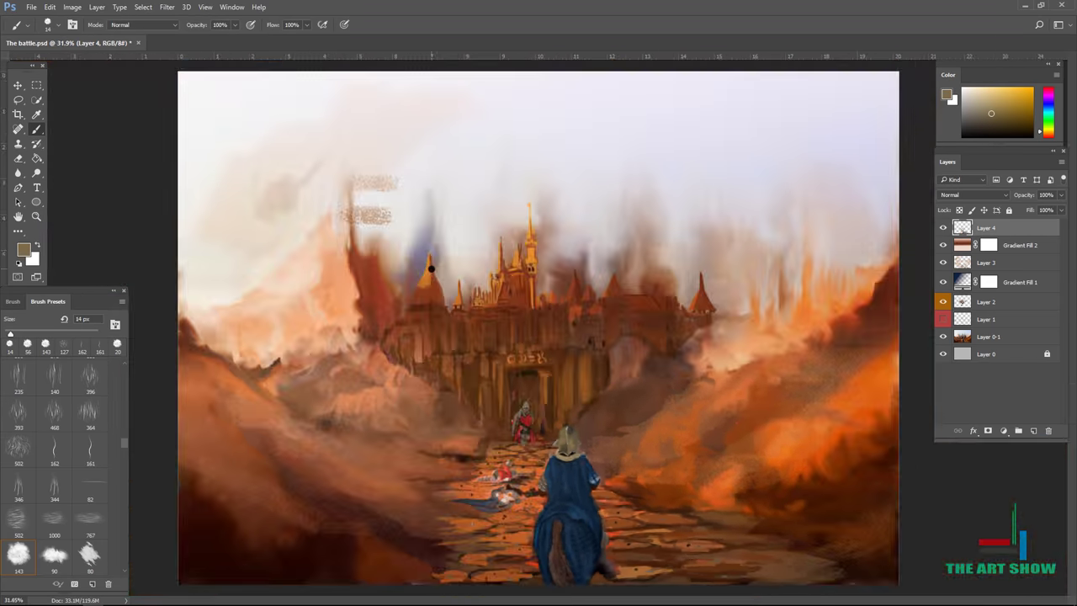
Refine the standing knight's armour with sampled tan and light grey tones using the 14 px brush
{"action": "scroll", "coordinate": [522, 485], "scroll_direction": "up", "scroll_amount": 5}
{"action": "left_click", "coordinate": [523, 486], "text": "alt"}
{"action": "mouse_move", "coordinate": [462, 265]}
{"action": "left_mouse_down"}
{"action": "mouse_move", "coordinate": [548, 143]}
{"action": "mouse_move", "coordinate": [406, 165]}
{"action": "mouse_move", "coordinate": [490, 217]}
{"action": "mouse_move", "coordinate": [498, 274]}
{"action": "left_mouse_up"}
{"action": "left_click", "coordinate": [493, 236], "text": "alt"}
{"action": "scroll", "coordinate": [488, 244], "scroll_direction": "down", "scroll_amount": 4}
{"action": "scroll", "coordinate": [494, 298], "scroll_direction": "up", "scroll_amount": 4}
{"action": "scroll", "coordinate": [498, 274], "scroll_direction": "down", "scroll_amount": 5}
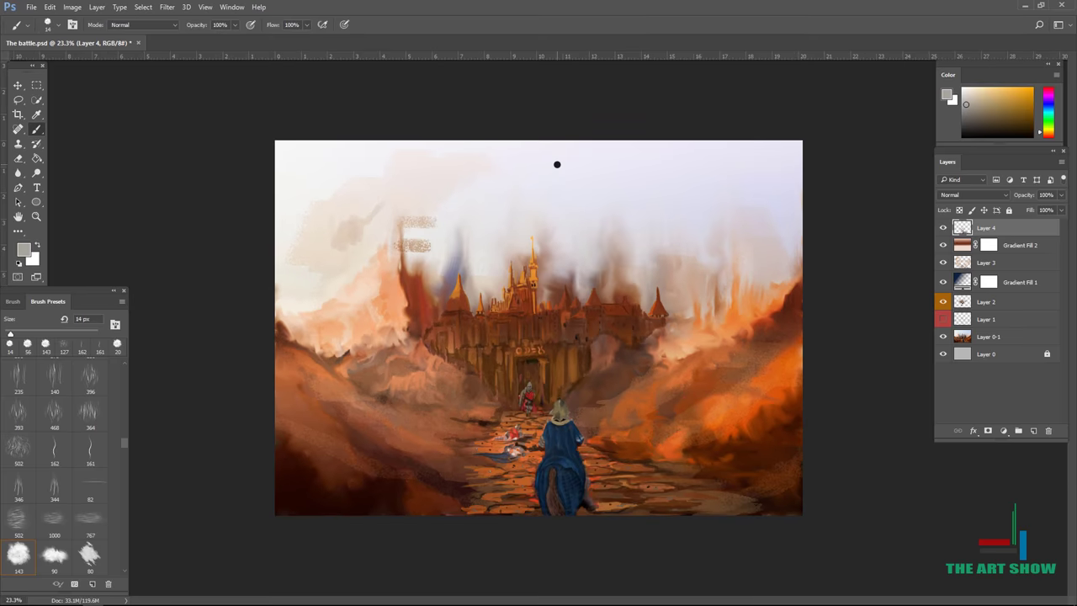
Widen the standing knight's cape with dark red folds using a 15 px brush
{"action": "scroll", "coordinate": [535, 439], "scroll_direction": "up", "scroll_amount": 5}
{"action": "left_click", "coordinate": [514, 202], "text": "alt"}
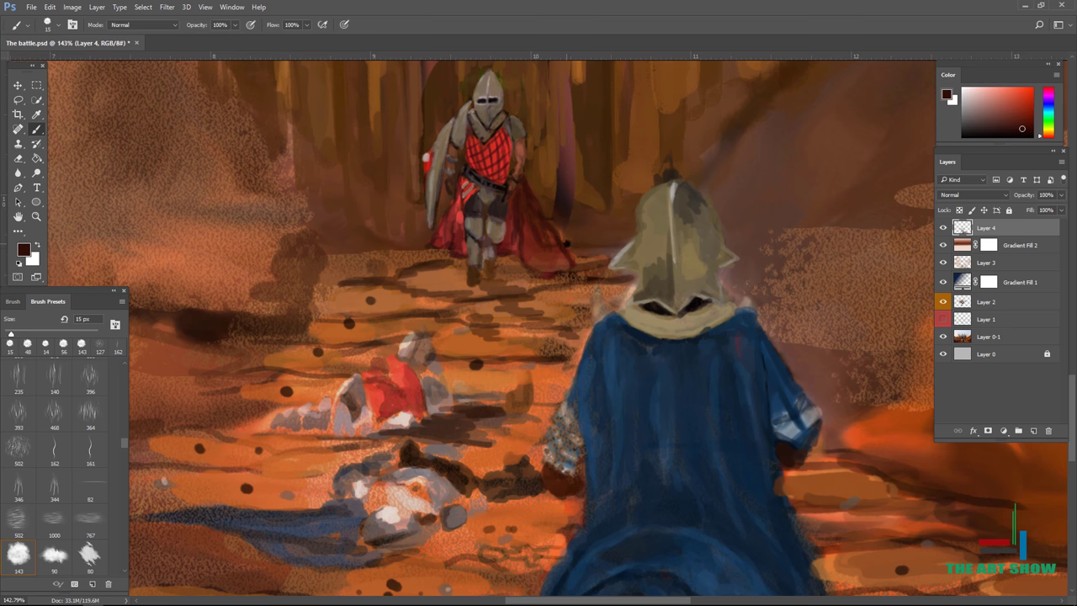
{"action": "scroll", "coordinate": [524, 241], "scroll_direction": "down", "scroll_amount": 5}
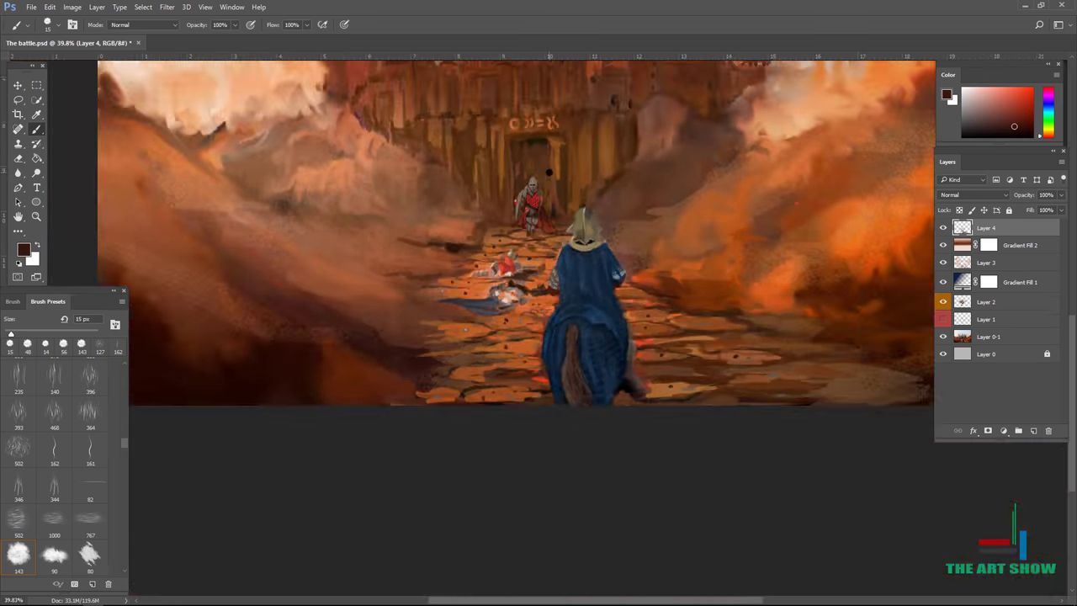
{"action": "scroll", "coordinate": [493, 331], "scroll_direction": "up", "scroll_amount": 6}
{"action": "scroll", "coordinate": [377, 339], "scroll_direction": "down", "scroll_amount": 5}
{"action": "scroll", "coordinate": [421, 357], "scroll_direction": "up", "scroll_amount": 5}
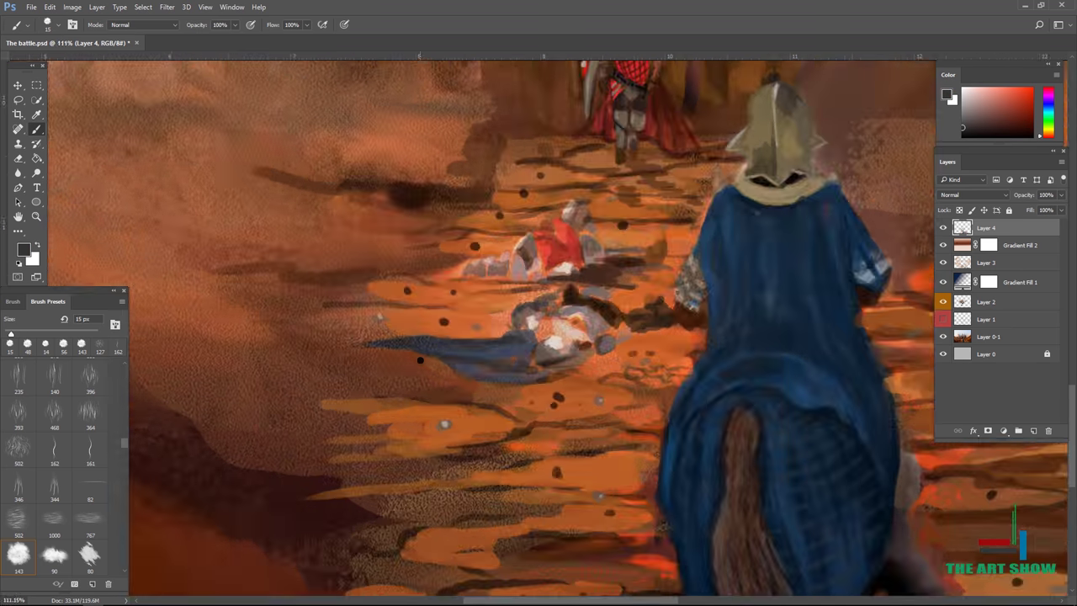
Repaint the nearer fallen soldier's cape in dark blue with the 15 px brush
{"action": "left_click", "coordinate": [420, 358], "text": "alt"}
{"action": "left_click", "coordinate": [467, 352], "text": "alt"}
{"action": "left_click_drag", "start_coordinate": [466, 352], "coordinate": [416, 351]}
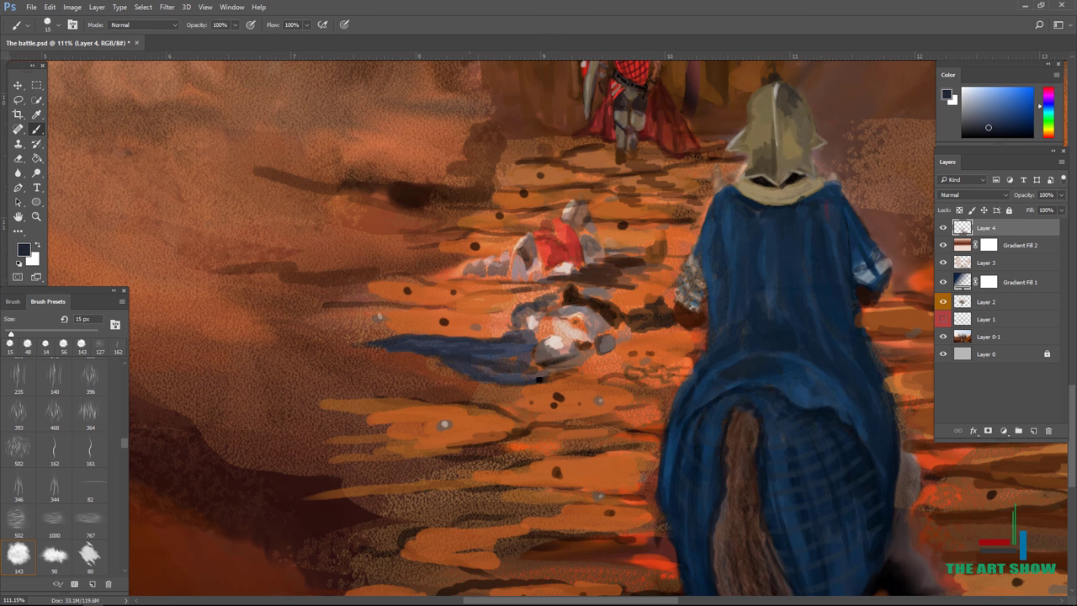
{"action": "scroll", "coordinate": [505, 362], "scroll_direction": "down", "scroll_amount": 5}
{"action": "scroll", "coordinate": [505, 362], "scroll_direction": "up", "scroll_amount": 5}
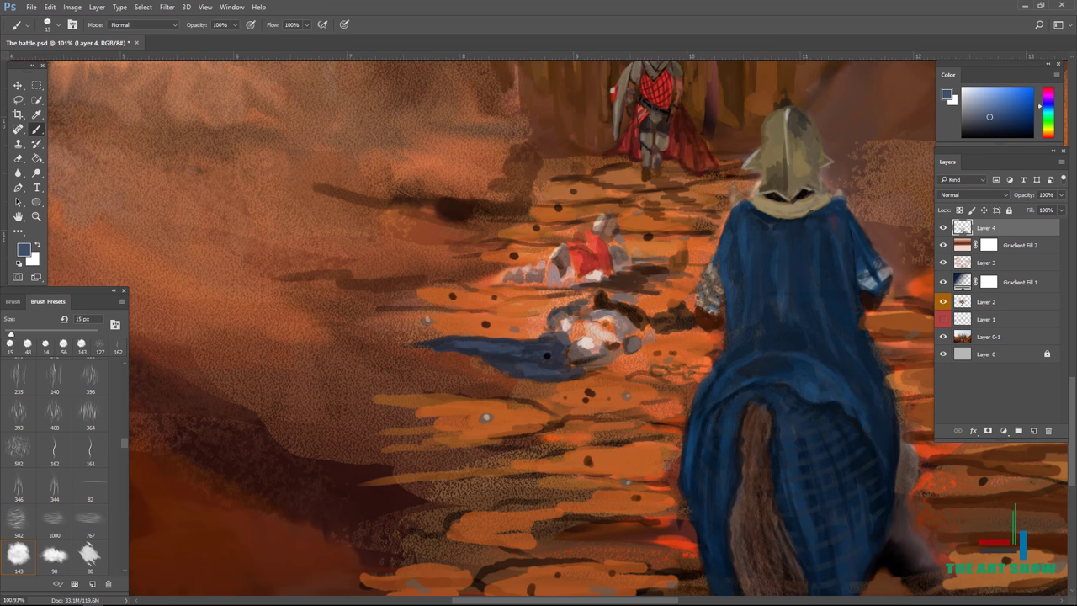
Cover the nearer fallen soldier's pale head and shoulder with olive tones sampled from the rider's helmet
{"action": "left_click", "coordinate": [761, 150], "text": "alt"}
{"action": "scroll", "coordinate": [518, 273], "scroll_direction": "up", "scroll_amount": 3}
{"action": "left_click_drag", "start_coordinate": [547, 300], "coordinate": [521, 278]}
{"action": "left_click", "coordinate": [538, 278], "text": "alt"}
{"action": "scroll", "coordinate": [502, 284], "scroll_direction": "up", "scroll_amount": 1}
{"action": "left_click", "coordinate": [500, 243], "text": "alt"}
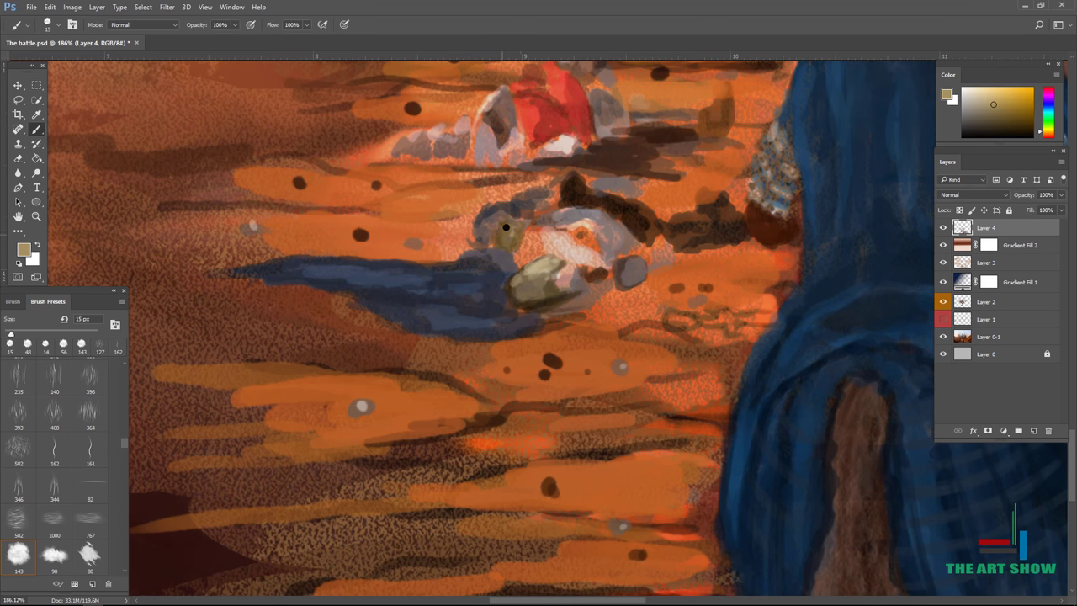
Add dark and mid-blue folds to the nearer fallen soldier's cape with the 15 px brush
{"action": "left_click", "coordinate": [486, 226], "text": "alt"}
{"action": "mouse_move", "coordinate": [506, 227]}
{"action": "left_mouse_down"}
{"action": "mouse_move", "coordinate": [503, 246]}
{"action": "mouse_move", "coordinate": [333, 261]}
{"action": "left_mouse_up"}
{"action": "mouse_move", "coordinate": [539, 312]}
{"action": "left_mouse_down"}
{"action": "mouse_move", "coordinate": [429, 313]}
{"action": "mouse_move", "coordinate": [388, 337]}
{"action": "left_mouse_up"}
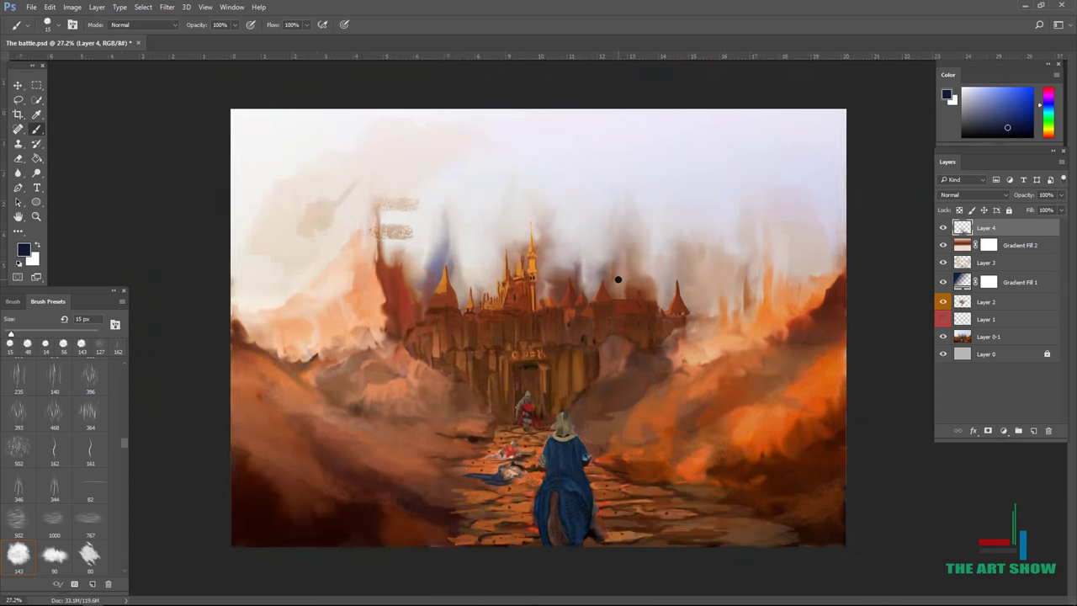
{"action": "scroll", "coordinate": [449, 320], "scroll_direction": "down", "scroll_amount": 6}
{"action": "scroll", "coordinate": [471, 253], "scroll_direction": "up", "scroll_amount": 5}
Paint olive-brown armour with dark contours over the nearer fallen soldier's pale torso
{"action": "scroll", "coordinate": [576, 248], "scroll_direction": "up", "scroll_amount": 2}
{"action": "left_click", "coordinate": [576, 248], "text": "alt"}
{"action": "scroll", "coordinate": [577, 248], "scroll_direction": "up", "scroll_amount": 8}
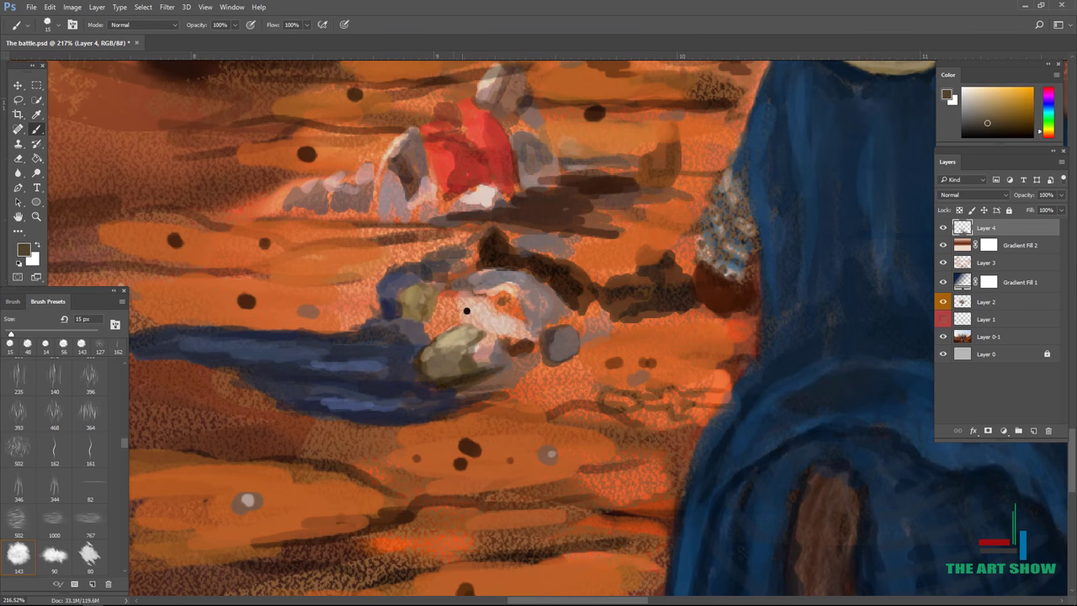
{"action": "mouse_move", "coordinate": [505, 341]}
{"action": "left_mouse_down"}
{"action": "mouse_move", "coordinate": [442, 281]}
{"action": "mouse_move", "coordinate": [519, 300]}
{"action": "mouse_move", "coordinate": [455, 341]}
{"action": "left_mouse_up"}
{"action": "left_click_drag", "start_coordinate": [505, 315], "coordinate": [459, 366]}
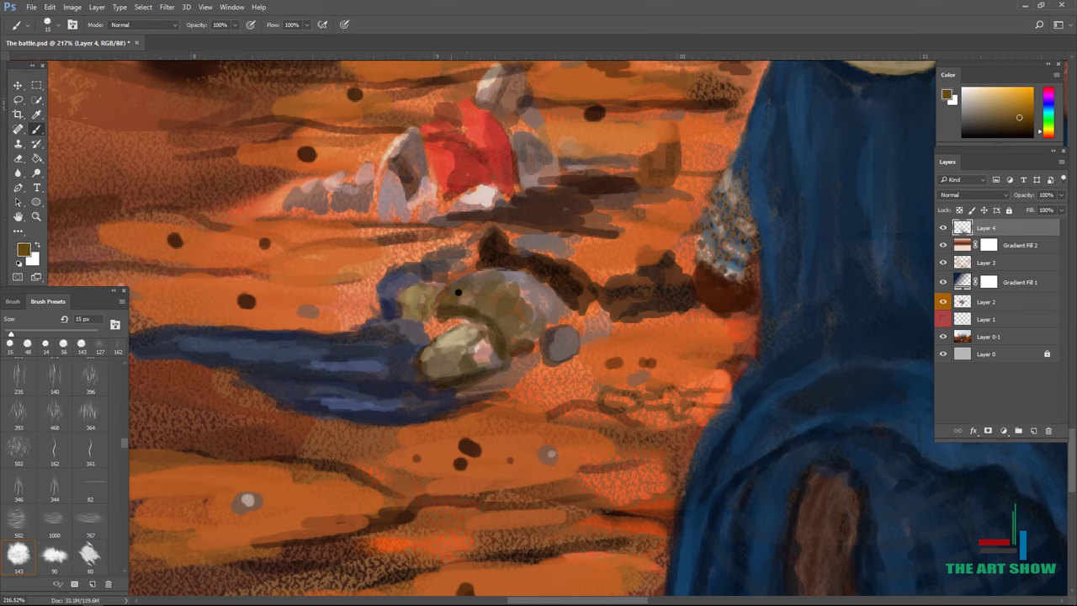
{"action": "left_click_drag", "start_coordinate": [501, 277], "coordinate": [459, 307]}
{"action": "scroll", "coordinate": [525, 303], "scroll_direction": "down", "scroll_amount": 10}
{"action": "scroll", "coordinate": [525, 303], "scroll_direction": "up", "scroll_amount": 7}
Shade the nearer fallen soldier's arm and lower body in dark olive and sample beige for the helmet highlights
{"action": "left_click", "coordinate": [408, 289], "text": "alt"}
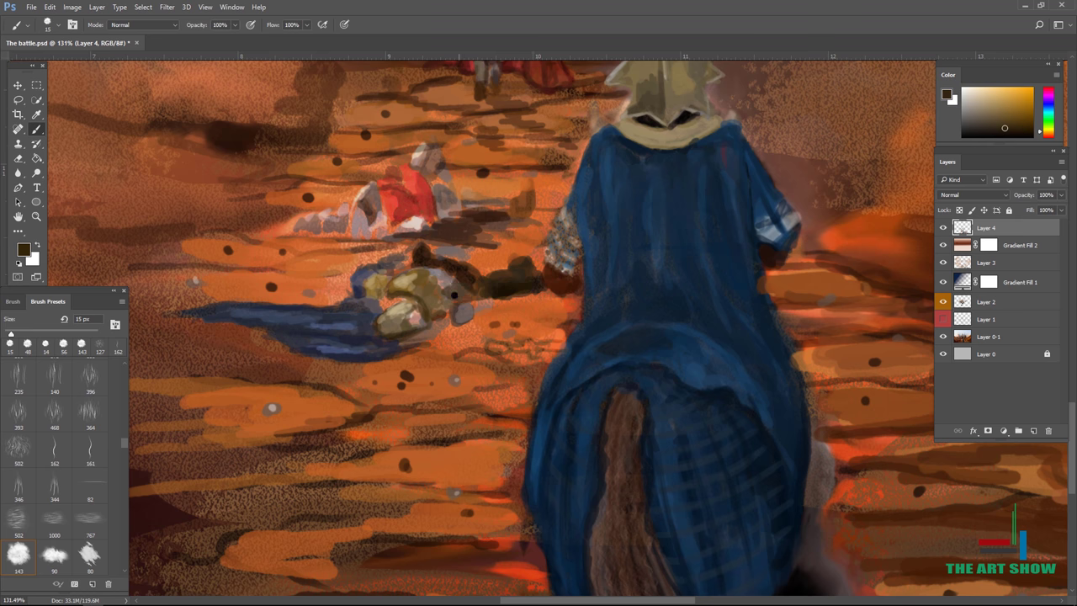
{"action": "left_click", "coordinate": [444, 292], "text": "alt"}
{"action": "scroll", "coordinate": [444, 291], "scroll_direction": "up", "scroll_amount": 1}
{"action": "scroll", "coordinate": [426, 261], "scroll_direction": "down", "scroll_amount": 8}
{"action": "scroll", "coordinate": [426, 262], "scroll_direction": "up", "scroll_amount": 6}
{"action": "left_click", "coordinate": [426, 262], "text": "alt"}
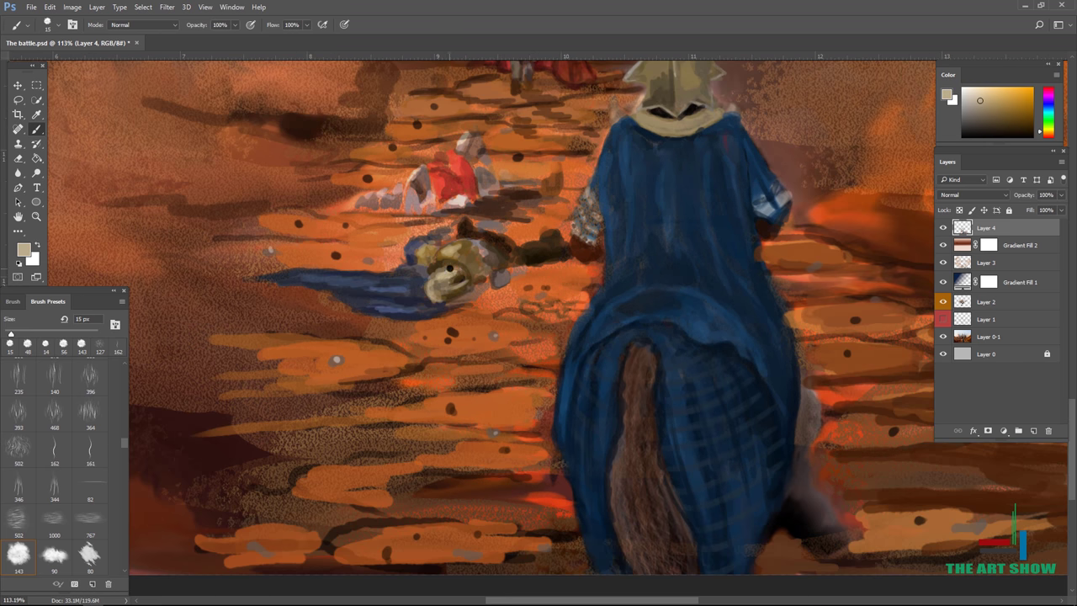
Shape the nearer fallen soldier's helmet openings, body and legs with dark brown and olive strokes
{"action": "scroll", "coordinate": [441, 297], "scroll_direction": "up", "scroll_amount": 2}
{"action": "left_click", "coordinate": [476, 250], "text": "alt"}
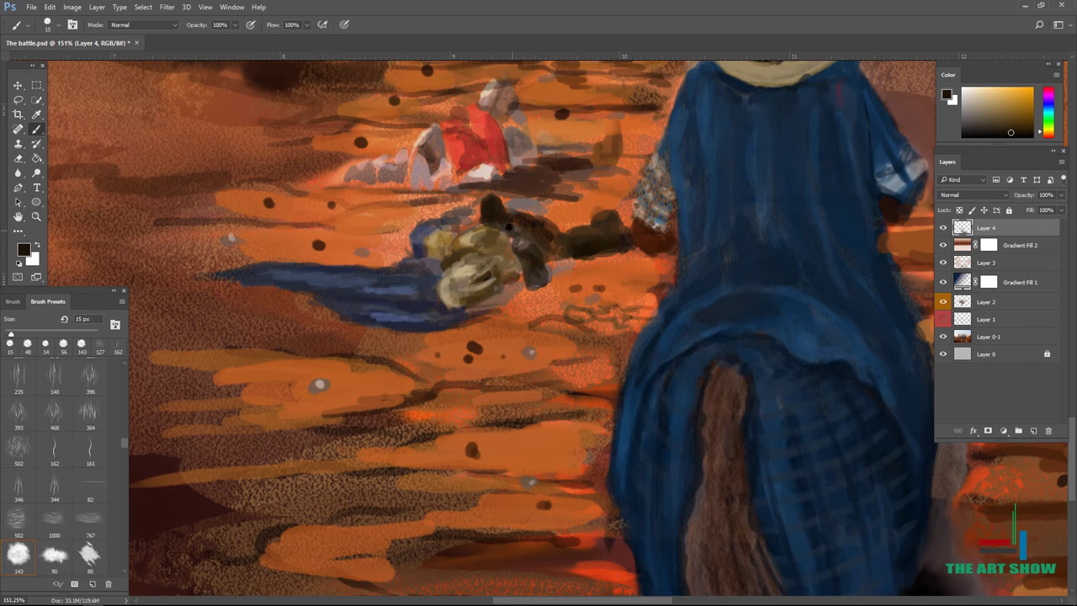
{"action": "left_click_drag", "start_coordinate": [507, 227], "coordinate": [538, 282]}
{"action": "left_click", "coordinate": [556, 261], "text": "alt"}
{"action": "mouse_move", "coordinate": [542, 254]}
{"action": "left_mouse_down"}
{"action": "mouse_move", "coordinate": [570, 266]}
{"action": "mouse_move", "coordinate": [516, 259]}
{"action": "mouse_move", "coordinate": [454, 295]}
{"action": "left_mouse_up"}
{"action": "scroll", "coordinate": [555, 253], "scroll_direction": "down", "scroll_amount": 8}
{"action": "scroll", "coordinate": [538, 252], "scroll_direction": "up", "scroll_amount": 7}
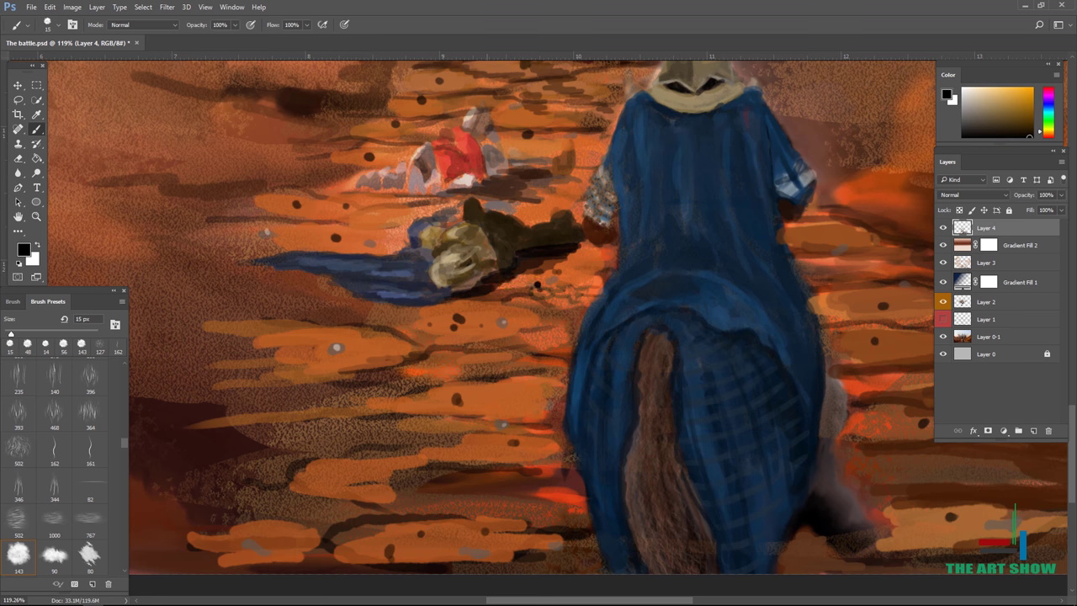
Paint a black cast shadow on the path beneath the nearer fallen soldier's body and legs
{"action": "left_click_drag", "start_coordinate": [589, 248], "coordinate": [505, 281]}
{"action": "scroll", "coordinate": [353, 101], "scroll_direction": "up", "scroll_amount": 2}
{"action": "left_click_drag", "start_coordinate": [513, 240], "coordinate": [627, 235]}
{"action": "scroll", "coordinate": [628, 235], "scroll_direction": "down", "scroll_amount": 6}
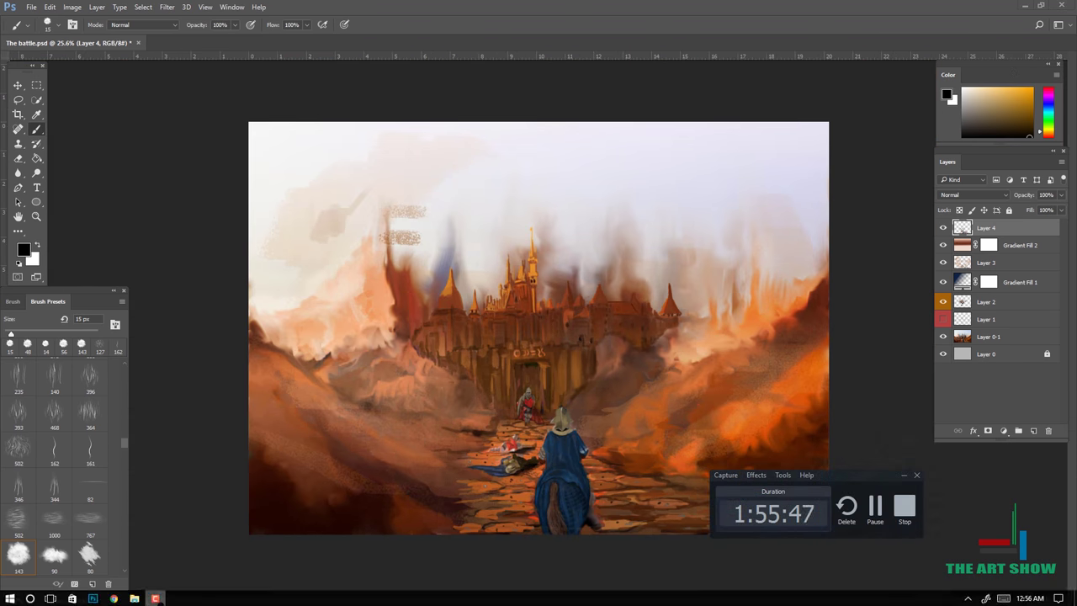
Repaint the red-clad fallen soldier's armour and legs in olive and tan with dark shading using the 15 px brush
{"action": "scroll", "coordinate": [589, 253], "scroll_direction": "up", "scroll_amount": 6}
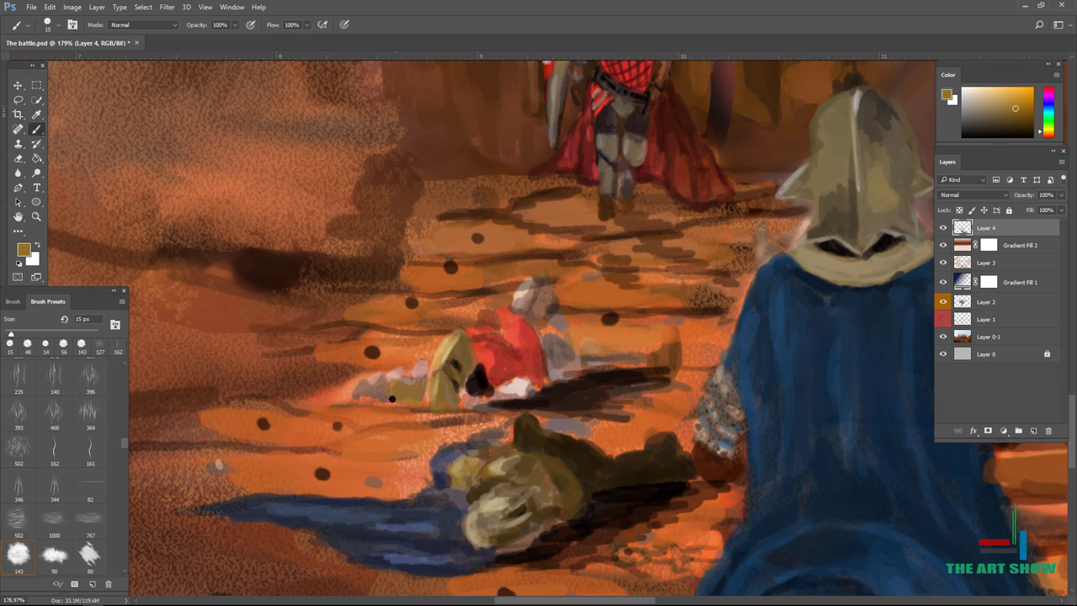
{"action": "scroll", "coordinate": [530, 328], "scroll_direction": "down", "scroll_amount": 1}
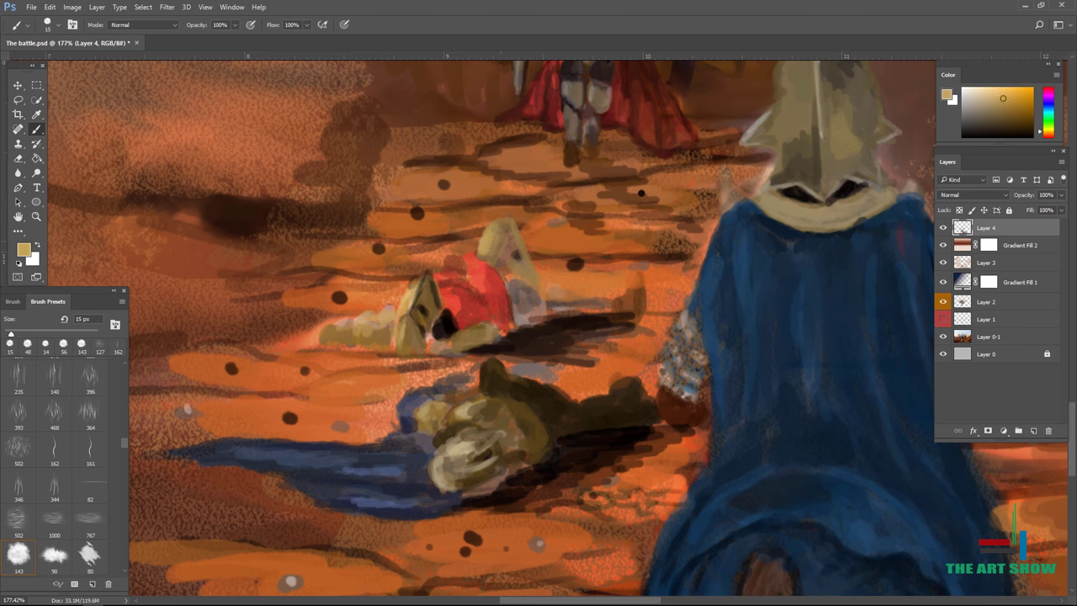
{"action": "left_click", "coordinate": [518, 269], "text": "alt"}
{"action": "left_click_drag", "start_coordinate": [519, 270], "coordinate": [543, 294]}
{"action": "mouse_move", "coordinate": [500, 229]}
{"action": "left_mouse_down"}
{"action": "mouse_move", "coordinate": [514, 279]}
{"action": "mouse_move", "coordinate": [623, 312]}
{"action": "mouse_move", "coordinate": [641, 271]}
{"action": "left_mouse_up"}
{"action": "left_click", "coordinate": [624, 314], "text": "alt"}
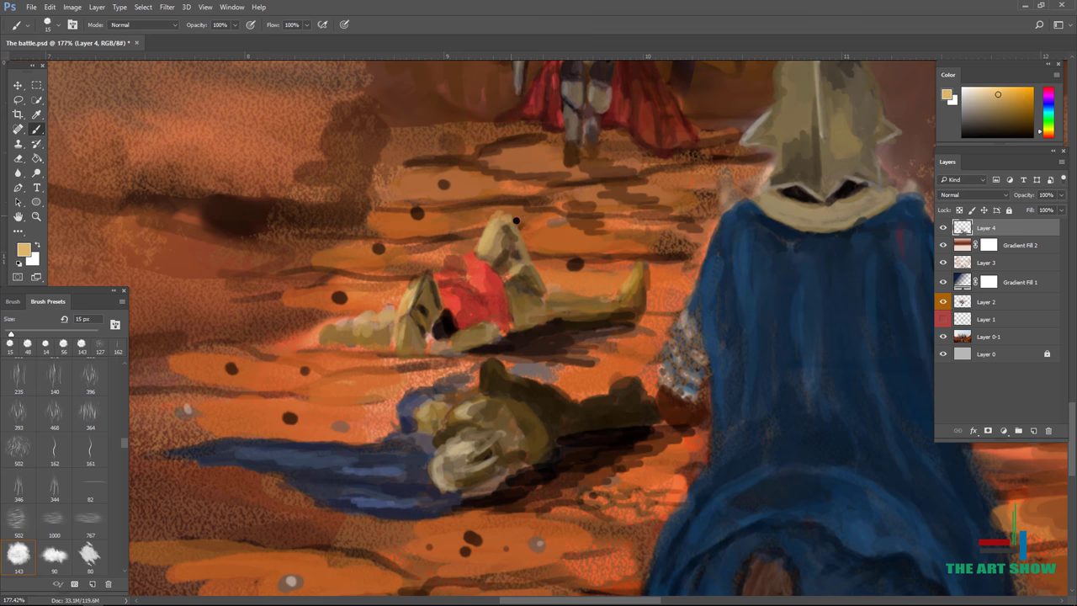
Repaint the farther fallen soldier's red tunic with dark red shading and light red highlights sampled from the canvas using the 15 px brush
{"action": "key", "text": "ctrl+0"}
{"action": "scroll", "coordinate": [438, 286], "scroll_direction": "up", "scroll_amount": 5}
{"action": "left_click", "coordinate": [421, 281], "text": "alt"}
{"action": "left_click_drag", "start_coordinate": [416, 257], "coordinate": [454, 295]}
{"action": "left_click", "coordinate": [446, 299], "text": "alt"}
{"action": "mouse_move", "coordinate": [395, 278]}
{"action": "left_mouse_down"}
{"action": "mouse_move", "coordinate": [440, 303]}
{"action": "mouse_move", "coordinate": [455, 273]}
{"action": "mouse_move", "coordinate": [446, 286]}
{"action": "left_mouse_up"}
{"action": "key", "text": "ctrl+0"}
{"action": "scroll", "coordinate": [517, 241], "scroll_direction": "up", "scroll_amount": 5}
{"action": "left_click", "coordinate": [450, 223], "text": "alt"}
{"action": "left_click_drag", "start_coordinate": [455, 198], "coordinate": [483, 223]}
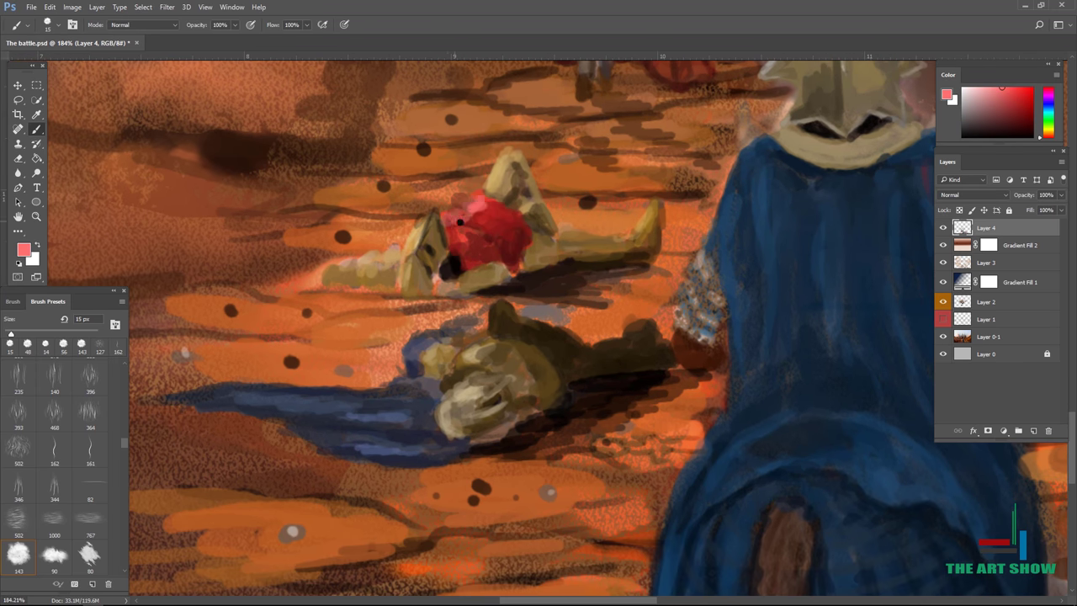
{"action": "scroll", "coordinate": [541, 204], "scroll_direction": "down", "scroll_amount": 5}
{"action": "scroll", "coordinate": [541, 204], "scroll_direction": "up", "scroll_amount": 2}
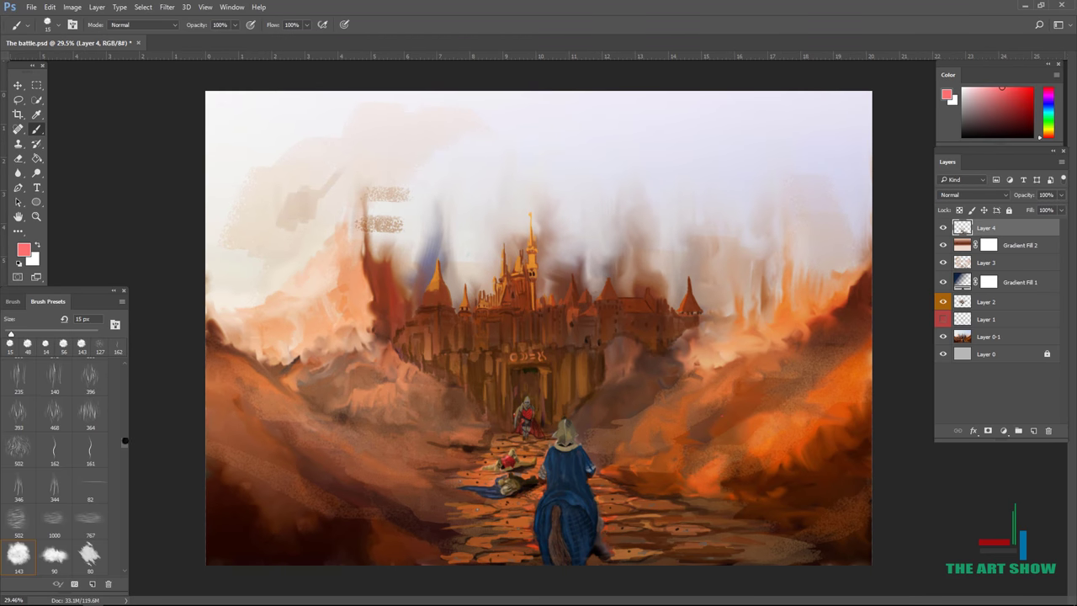
Glaze the rider's cloak and the horse with orange on a new layer using the 250 px brush, and set the layer's opacity to 53%
{"action": "left_click", "coordinate": [772, 438], "text": "alt"}
{"action": "key", "text": "ctrl+shift+alt+n"}
{"action": "left_click_drag", "start_coordinate": [555, 454], "coordinate": [578, 524]}
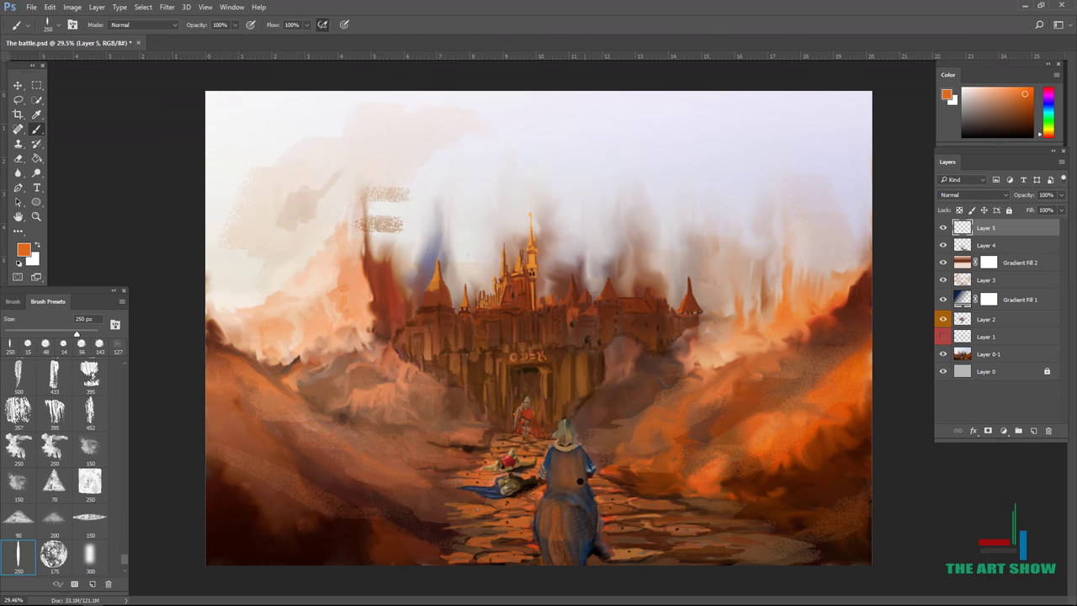
{"action": "left_click_drag", "start_coordinate": [1043, 195], "coordinate": [1025, 199]}
{"action": "key", "text": "ctrl+minus"}
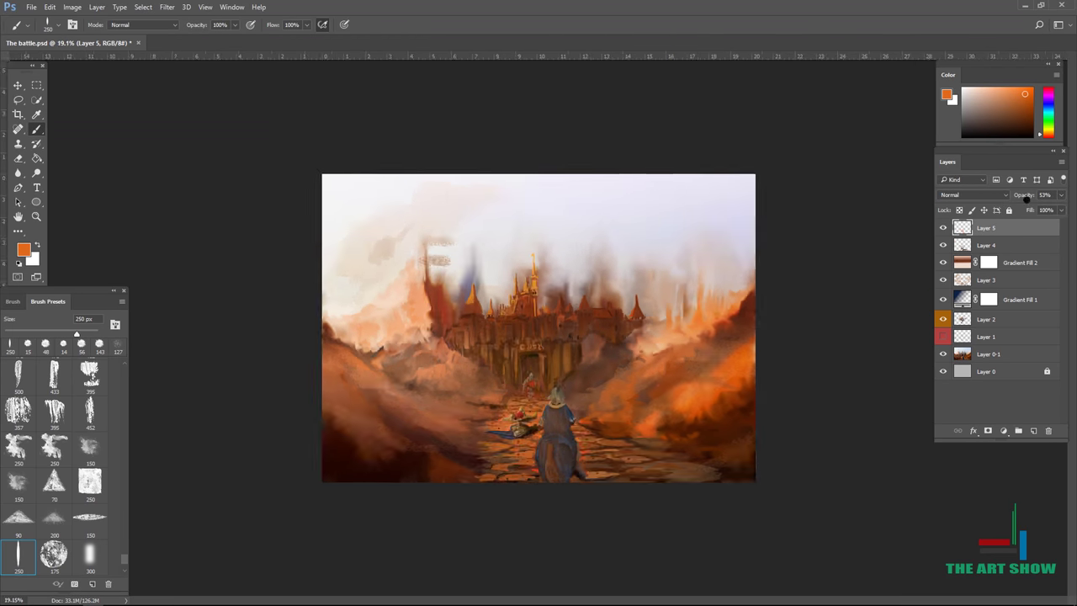
{"action": "key", "text": "ctrl+0"}
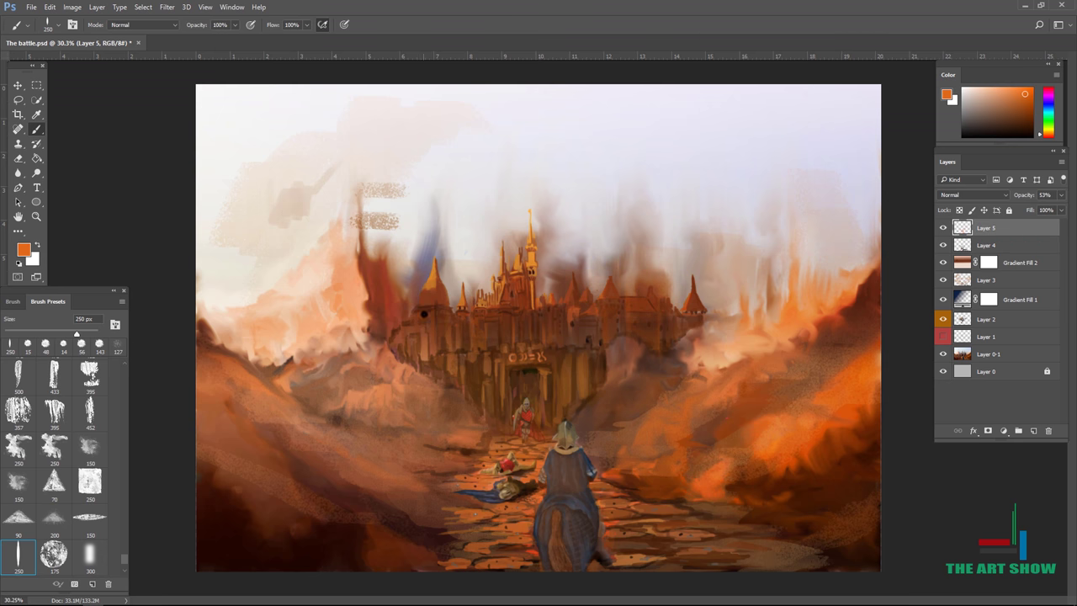
Pick a deeper orange and tint the rider's helmet and collar on another new layer
{"action": "scroll", "coordinate": [505, 390], "scroll_direction": "up", "scroll_amount": 2}
{"action": "left_click", "coordinate": [589, 443]}
{"action": "left_click", "coordinate": [584, 422]}
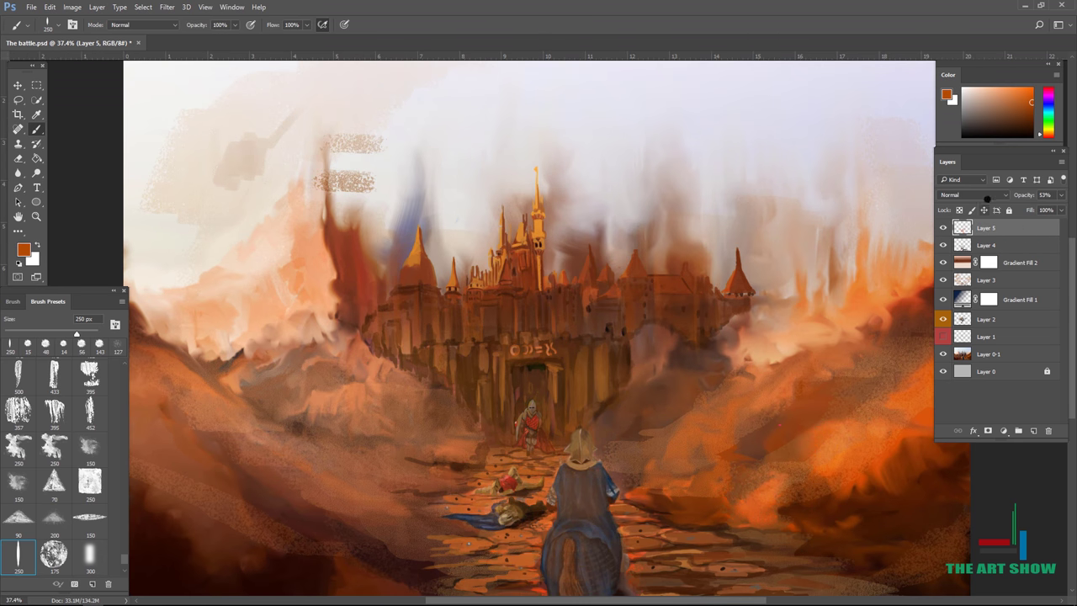
{"action": "scroll", "coordinate": [515, 374], "scroll_direction": "down", "scroll_amount": 2}
{"action": "scroll", "coordinate": [515, 374], "scroll_direction": "up", "scroll_amount": 3}
{"action": "key", "text": "ctrl+shift+alt+n"}
{"action": "scroll", "coordinate": [515, 374], "scroll_direction": "down", "scroll_amount": 2}
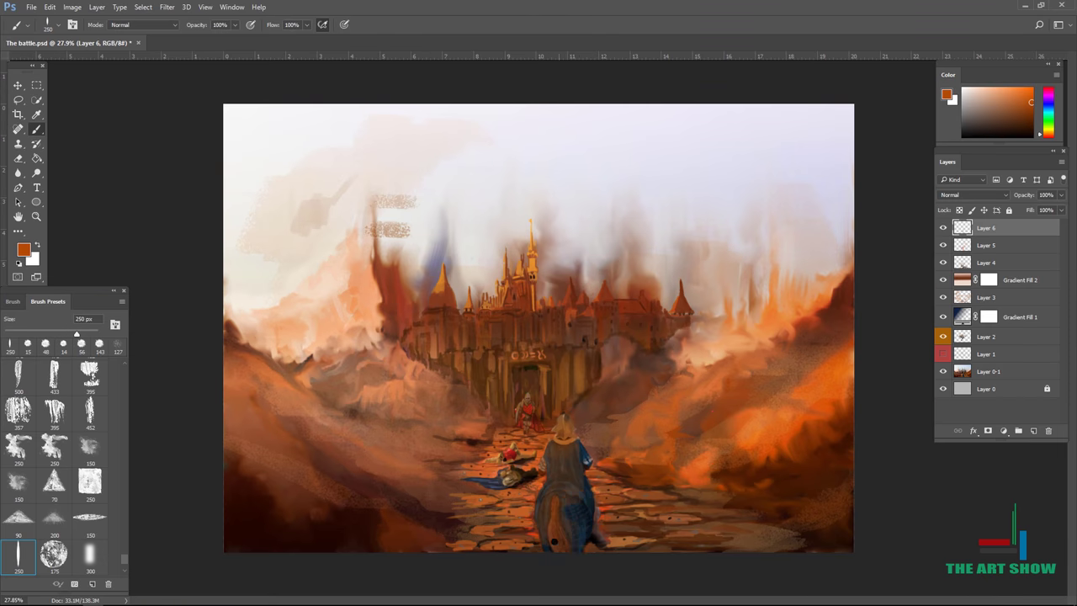
Sample dark brown tones for shading the rider and horse, and lower the tint layer's opacity
{"action": "scroll", "coordinate": [471, 518], "scroll_direction": "down", "scroll_amount": 6}
{"action": "scroll", "coordinate": [471, 518], "scroll_direction": "up", "scroll_amount": 5}
{"action": "left_click", "coordinate": [476, 508], "text": "alt"}
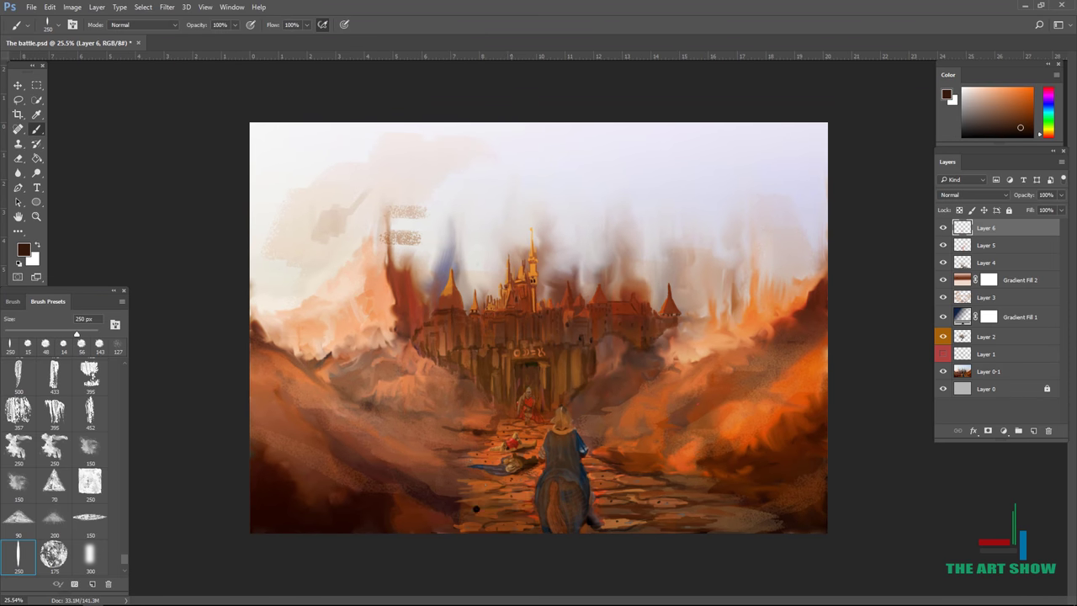
{"action": "left_click", "coordinate": [569, 454], "text": "alt"}
{"action": "scroll", "coordinate": [540, 324], "scroll_direction": "up", "scroll_amount": 1}
{"action": "mouse_move", "coordinate": [1061, 194]}
{"action": "left_mouse_down"}
{"action": "mouse_move", "coordinate": [1039, 206]}
{"action": "mouse_move", "coordinate": [1049, 206]}
{"action": "left_mouse_up"}
Try broad brown-orange strokes across the sky on a new layer, testing the Overlay blend mode before choosing Normal
{"action": "key", "text": "ctrl+shift+alt+n"}
{"action": "mouse_move", "coordinate": [269, 269]}
{"action": "left_mouse_down"}
{"action": "mouse_move", "coordinate": [264, 176]}
{"action": "mouse_move", "coordinate": [293, 344]}
{"action": "mouse_move", "coordinate": [442, 223]}
{"action": "left_mouse_up"}
{"action": "mouse_move", "coordinate": [595, 157]}
{"action": "left_mouse_down"}
{"action": "mouse_move", "coordinate": [622, 276]}
{"action": "mouse_move", "coordinate": [653, 137]}
{"action": "mouse_move", "coordinate": [738, 303]}
{"action": "mouse_move", "coordinate": [833, 126]}
{"action": "left_mouse_up"}
{"action": "key", "text": "shift+alt+g"}
{"action": "left_click", "coordinate": [973, 195]}
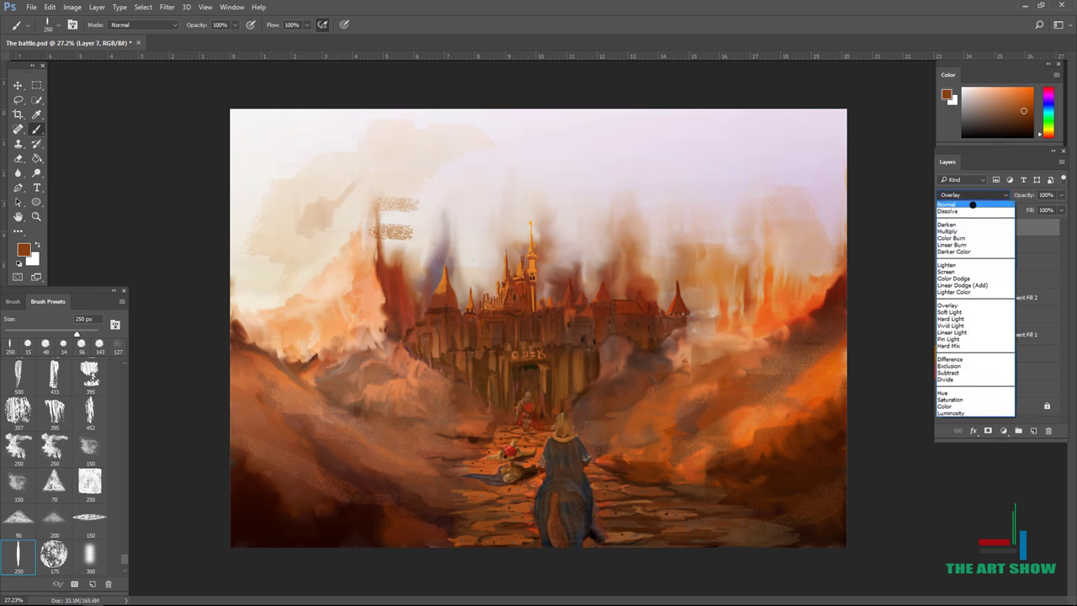
{"action": "left_click", "coordinate": [959, 200]}
Try a 700 px Gaussian Blur on the brown-orange sky layer, and delete the layer
{"action": "left_click", "coordinate": [167, 7]}
{"action": "left_click", "coordinate": [120, 171]}
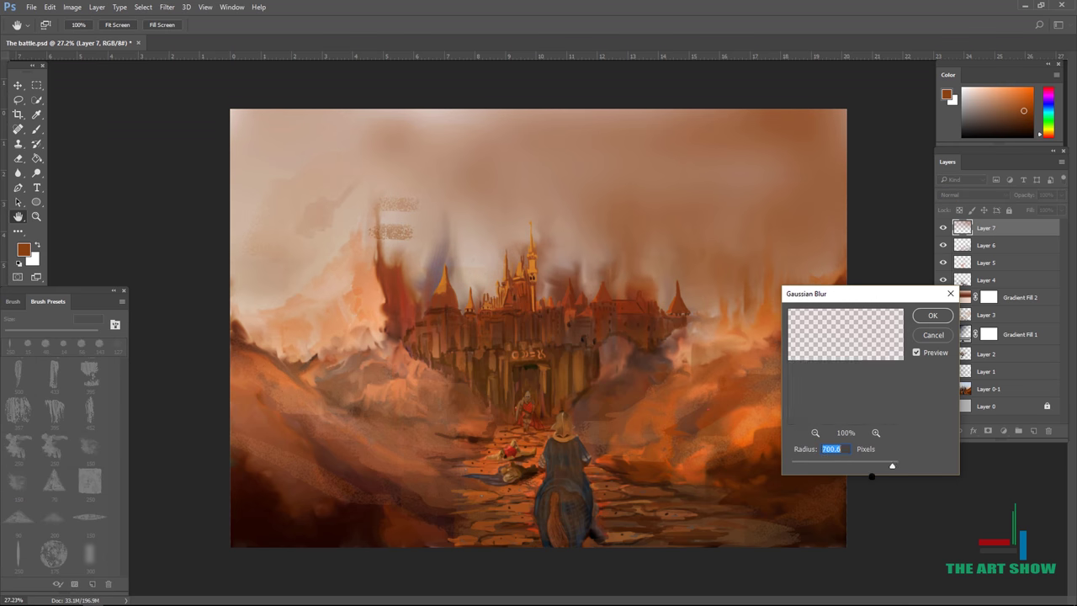
{"action": "key", "text": "Return"}
{"action": "key", "text": "b"}
{"action": "scroll", "coordinate": [582, 80], "scroll_direction": "down", "scroll_amount": 1}
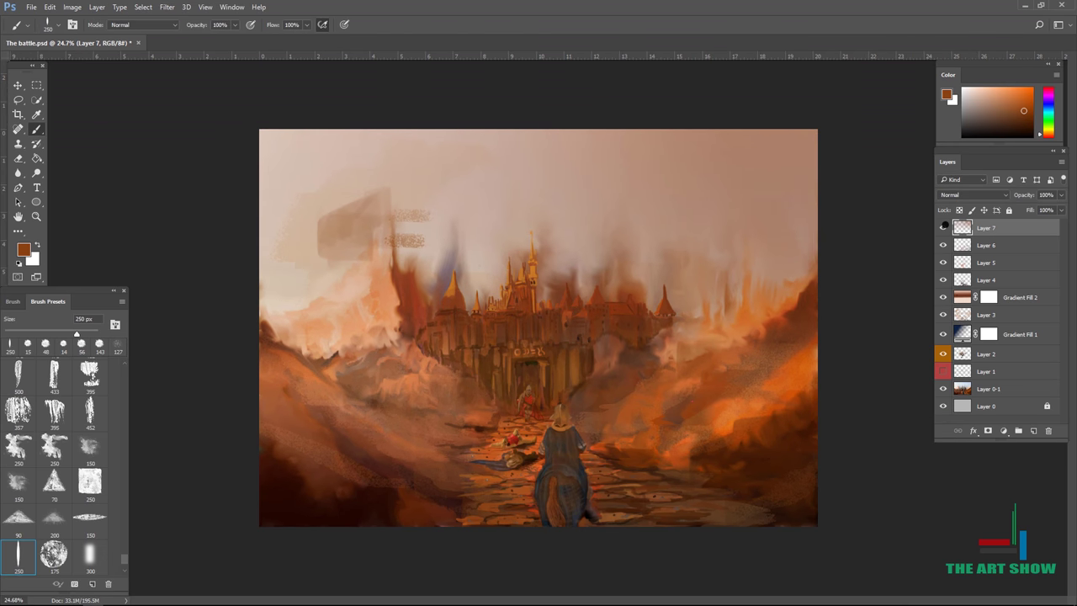
{"action": "left_click_drag", "start_coordinate": [943, 226], "coordinate": [1049, 430]}
Add a linear brown-to-transparent gradient fill at -88.6° and 100% scale, and apply a 1000 px Gaussian Blur to it
{"action": "left_click", "coordinate": [1003, 430]}
{"action": "left_click", "coordinate": [1022, 110]}
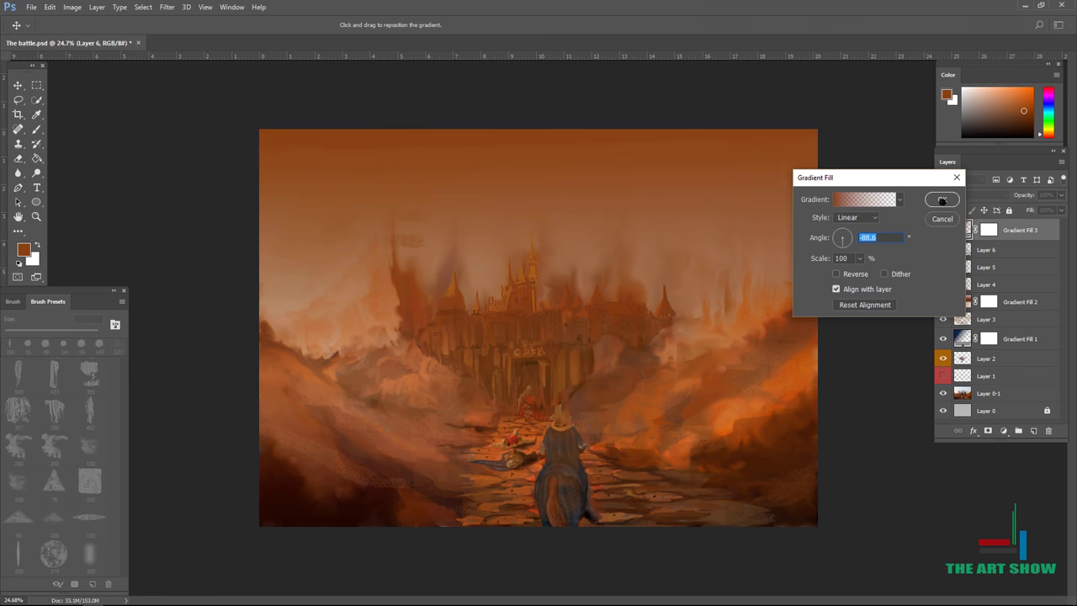
{"action": "left_click", "coordinate": [941, 200]}
{"action": "left_click", "coordinate": [166, 7]}
{"action": "left_click", "coordinate": [126, 189]}
{"action": "left_click", "coordinate": [508, 232]}
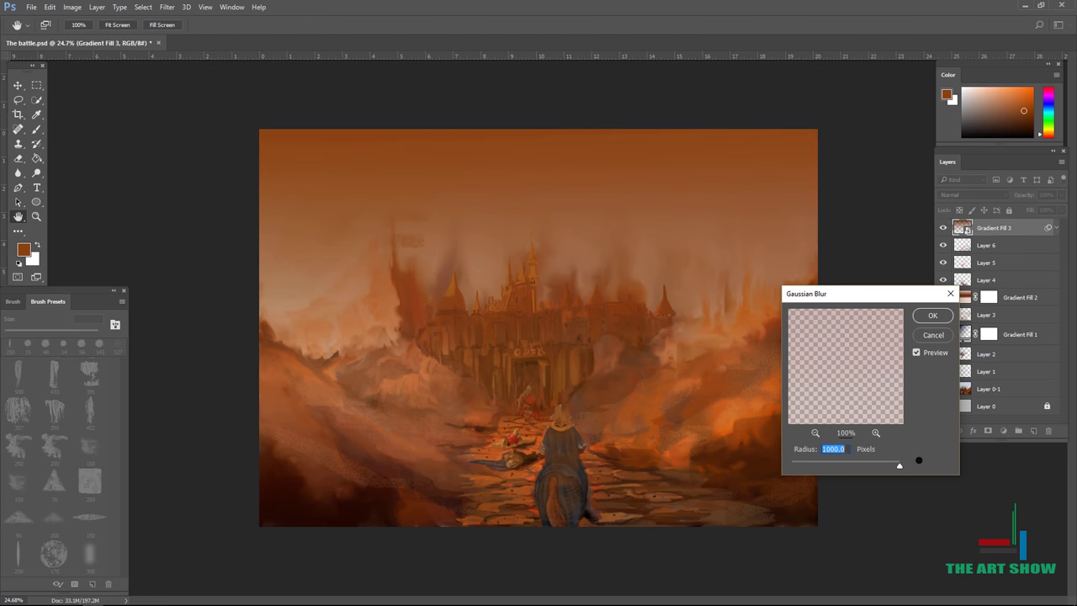
{"action": "key", "text": "Return"}
{"action": "scroll", "coordinate": [539, 328], "scroll_direction": "down", "scroll_amount": 1}
Try erasing the haze over the castle towers with a soft 143 px eraser, and undo the erasing
{"action": "key", "text": "e"}
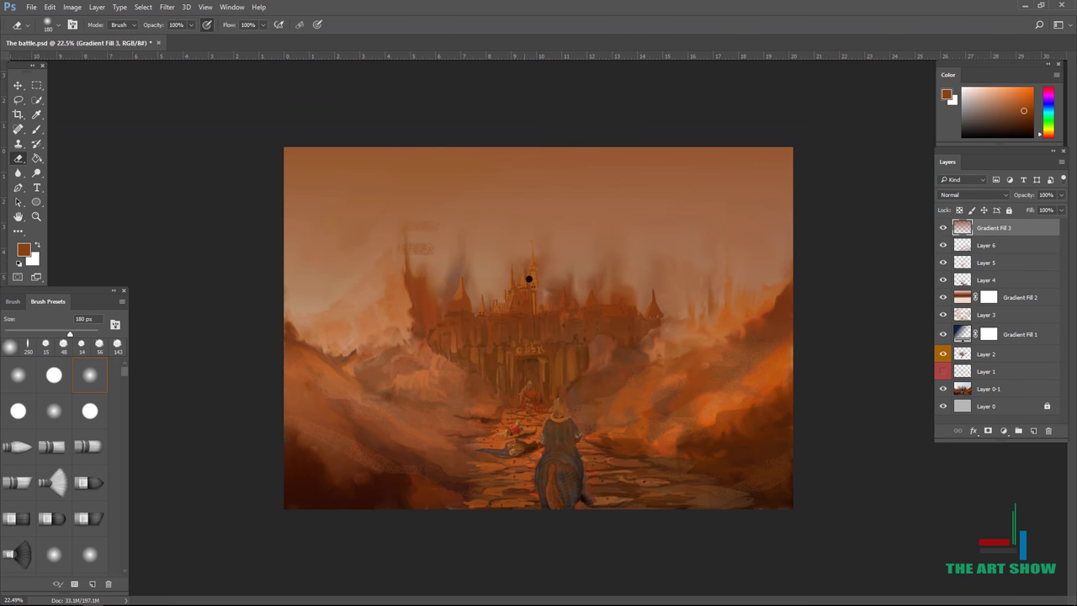
{"action": "key", "text": "period"}
{"action": "key", "text": "period"}
{"action": "left_click", "coordinate": [50, 7]}
{"action": "left_click", "coordinate": [72, 38]}
{"action": "left_click", "coordinate": [50, 7]}
{"action": "left_click", "coordinate": [84, 38]}
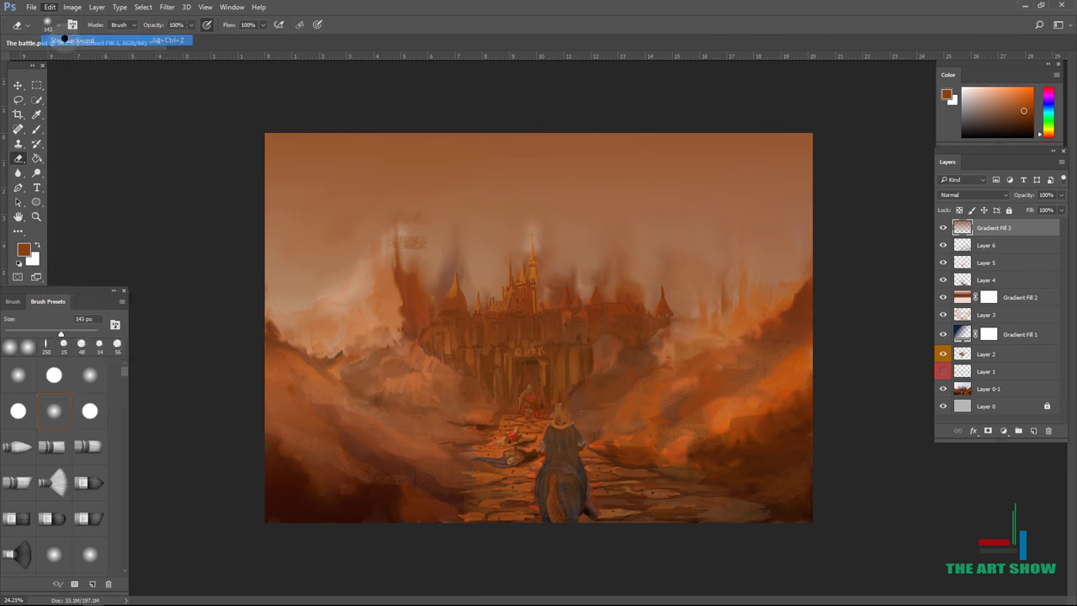
{"action": "scroll", "coordinate": [87, 43], "scroll_direction": "down", "scroll_amount": 5}
{"action": "scroll", "coordinate": [63, 454], "scroll_direction": "down", "scroll_amount": 5}
{"action": "scroll", "coordinate": [179, 358], "scroll_direction": "up", "scroll_amount": 3}
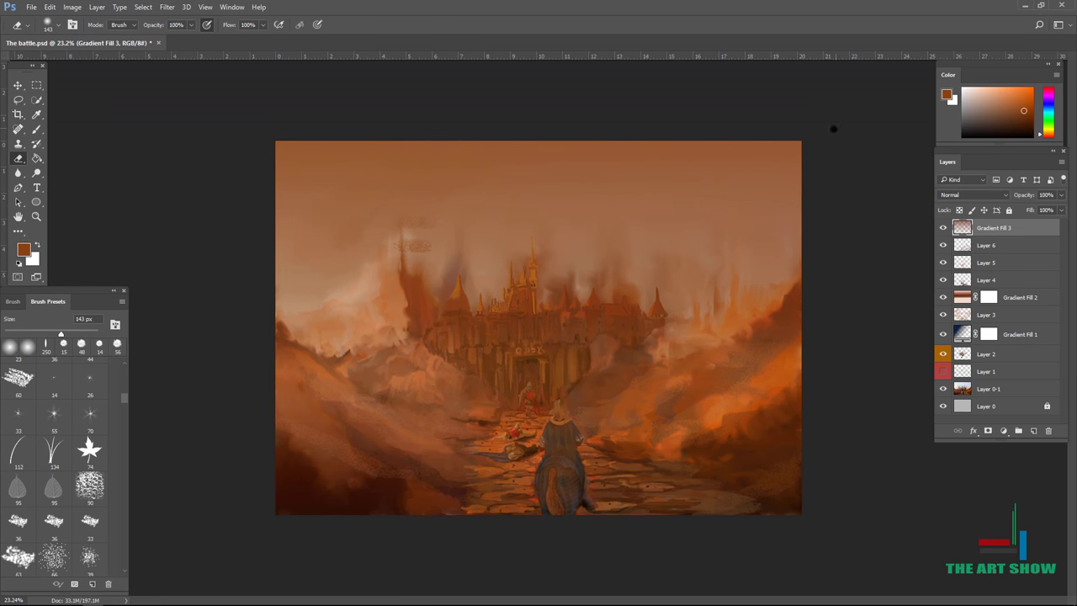
Set the blurred gradient layer's blend mode to Hard Light after trying other modes
{"action": "left_click", "coordinate": [972, 195]}
{"action": "left_click", "coordinate": [976, 345]}
{"action": "left_click", "coordinate": [972, 194]}
{"action": "left_click", "coordinate": [976, 412]}
{"action": "scroll", "coordinate": [890, 126], "scroll_direction": "up", "scroll_amount": 1}
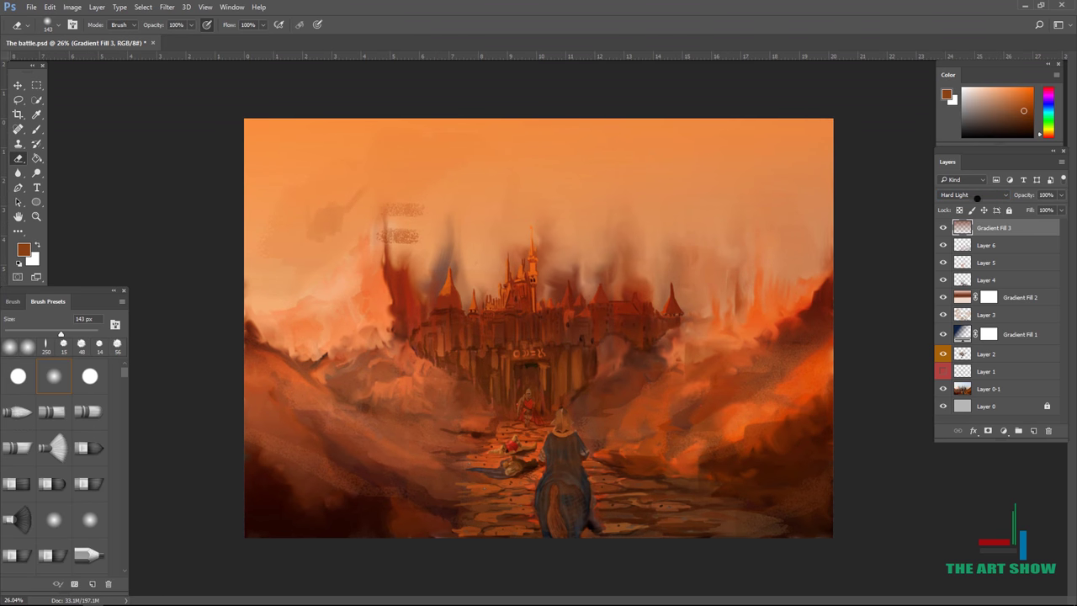
Paint broad brown smoke patches across the sky on a new layer with the 250 px brush, and set the layer's opacity to 62%
{"action": "key", "text": "ctrl+shift+alt+n"}
{"action": "scroll", "coordinate": [63, 454], "scroll_direction": "down", "scroll_amount": 10}
{"action": "left_click", "coordinate": [18, 483]}
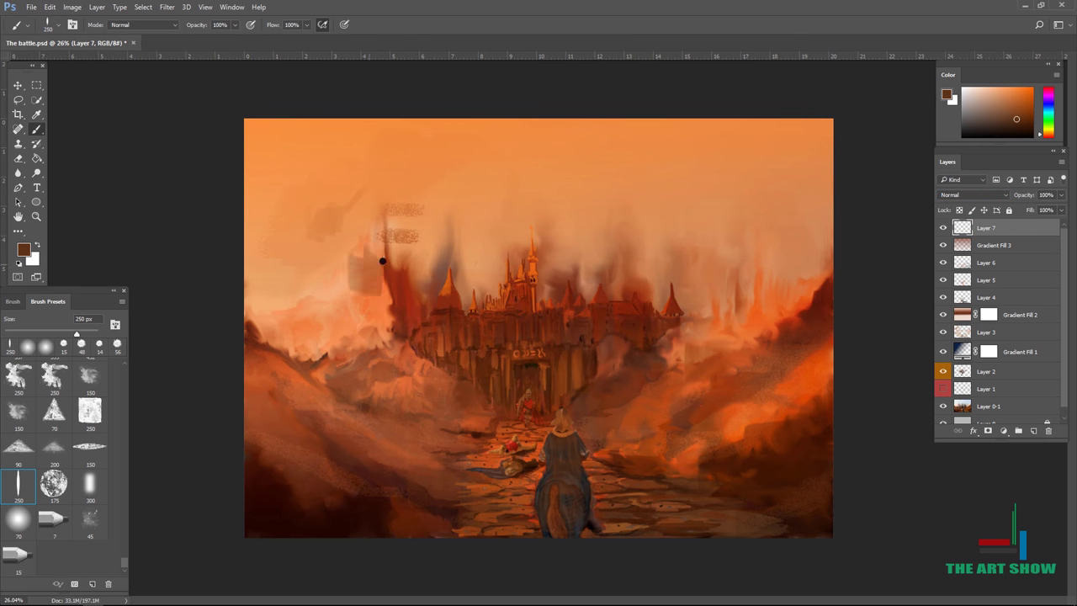
{"action": "left_click", "coordinate": [382, 261], "text": "alt"}
{"action": "left_click_drag", "start_coordinate": [382, 261], "coordinate": [426, 291]}
{"action": "mouse_move", "coordinate": [749, 292]}
{"action": "left_mouse_down"}
{"action": "mouse_move", "coordinate": [620, 168]}
{"action": "mouse_move", "coordinate": [715, 193]}
{"action": "left_mouse_up"}
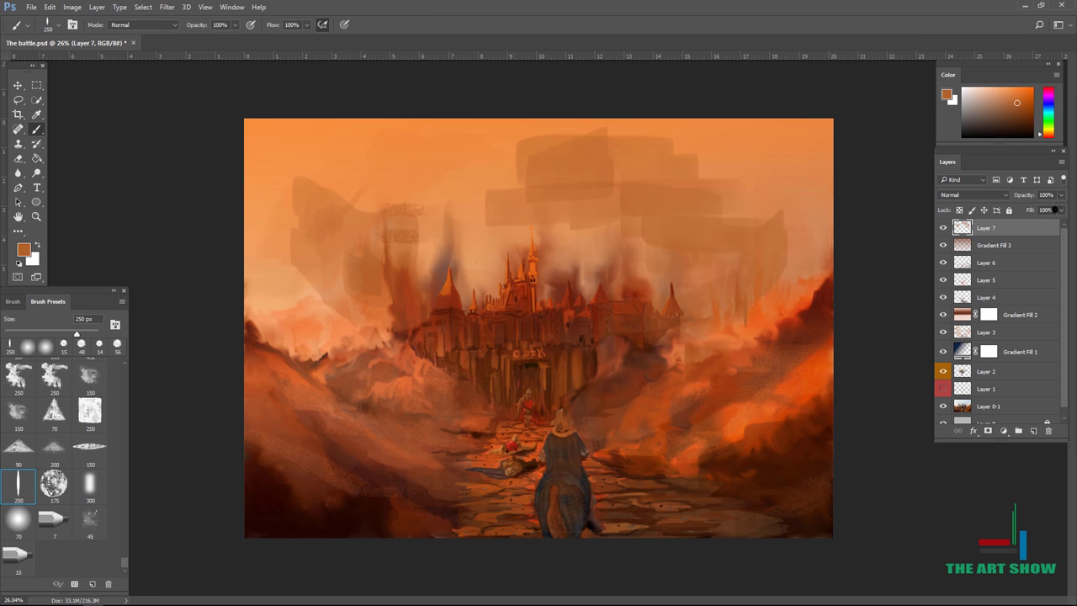
{"action": "left_click", "coordinate": [1060, 195]}
{"action": "left_click_drag", "start_coordinate": [1061, 208], "coordinate": [1039, 209]}
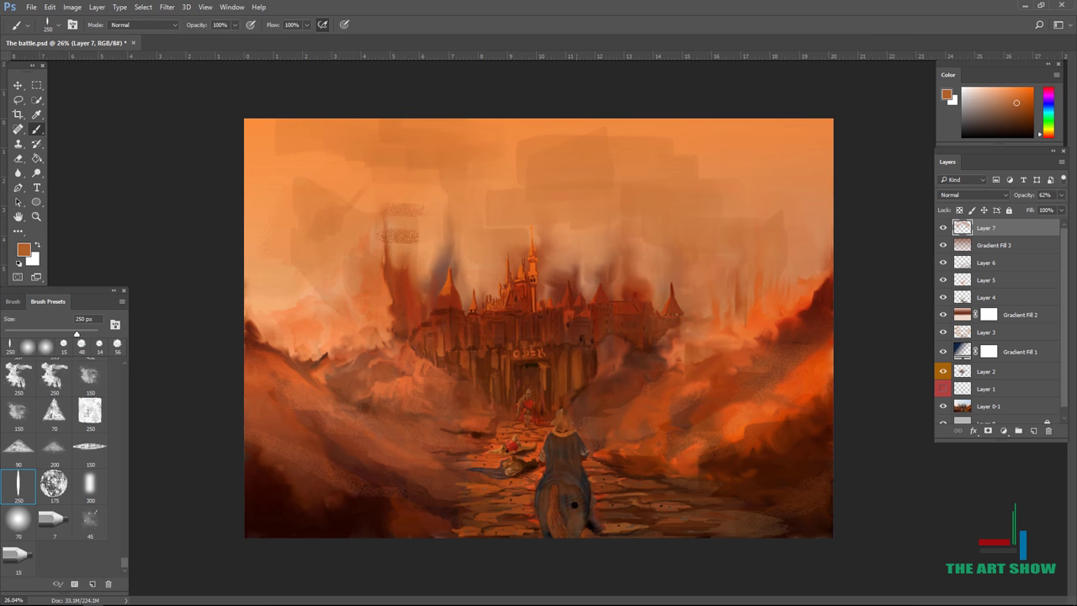
Hide the brush presets, and deepen the hillsides with dark red-brown strokes and yellow glow accents using the 250 px brush
{"action": "scroll", "coordinate": [647, 212], "scroll_direction": "up", "scroll_amount": 1}
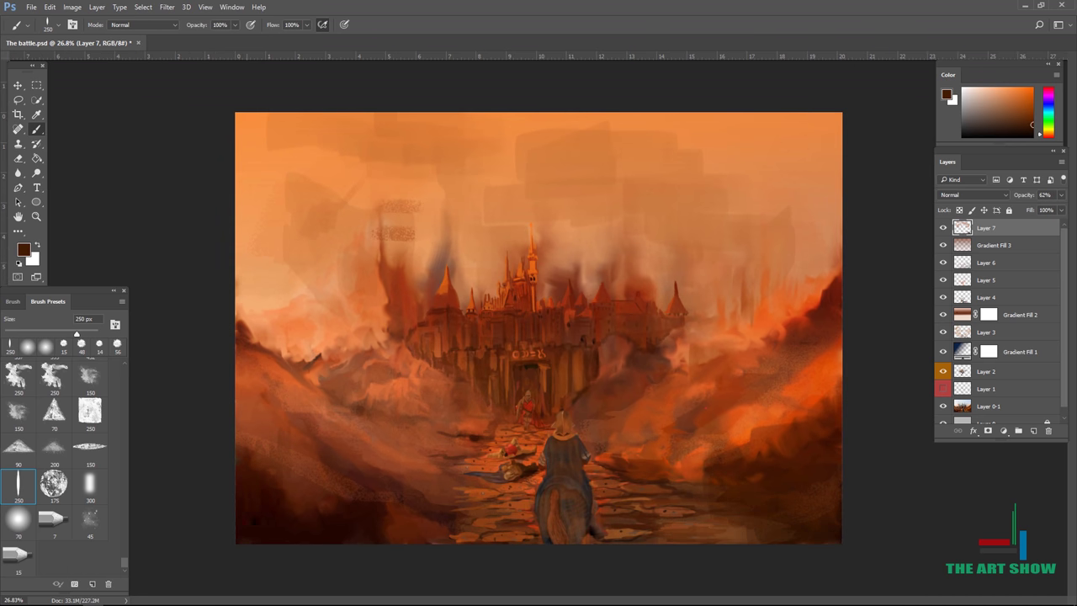
{"action": "key", "text": "F5"}
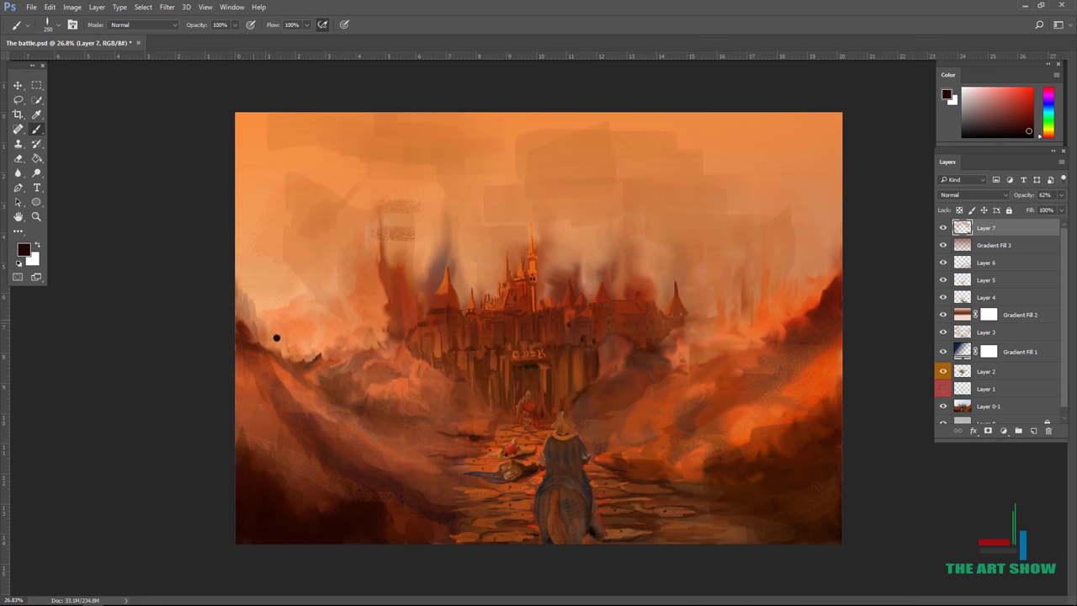
{"action": "scroll", "coordinate": [563, 518], "scroll_direction": "down", "scroll_amount": 1}
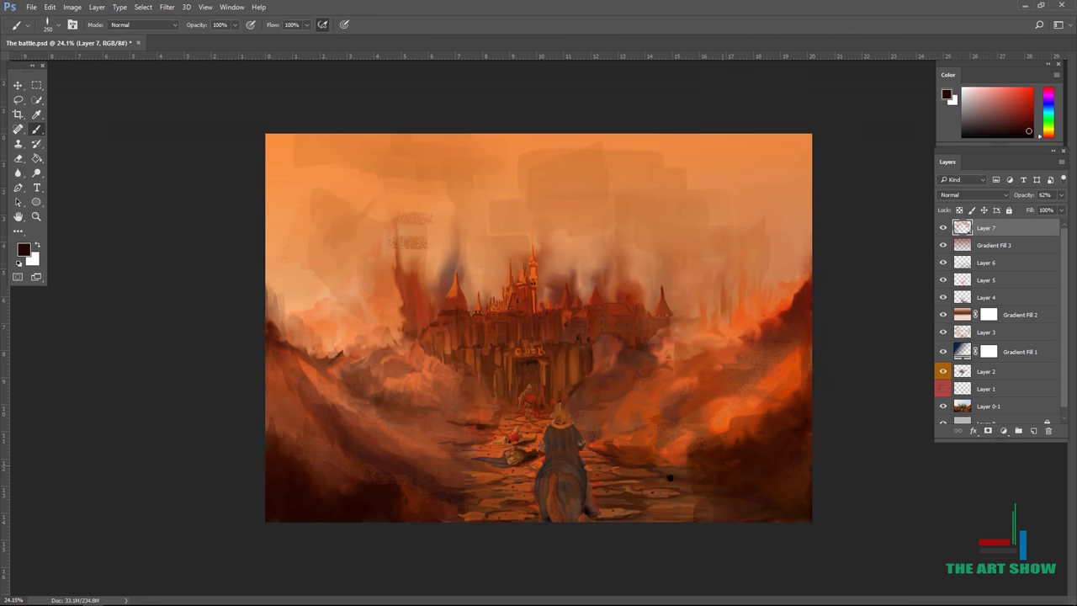
{"action": "scroll", "coordinate": [741, 454], "scroll_direction": "up", "scroll_amount": 3}
{"action": "scroll", "coordinate": [740, 454], "scroll_direction": "down", "scroll_amount": 3}
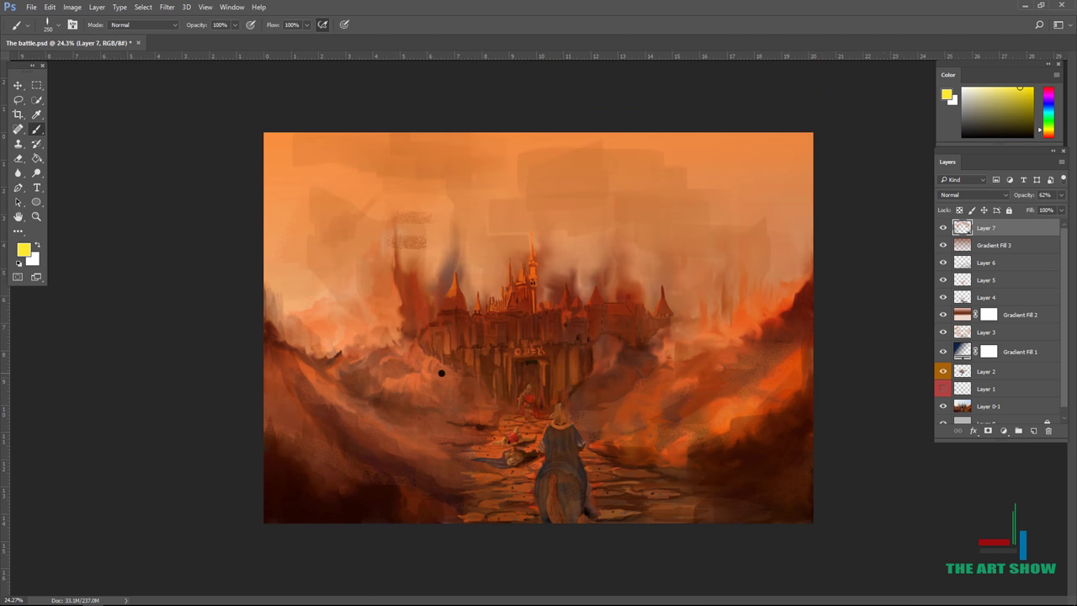
{"action": "scroll", "coordinate": [706, 332], "scroll_direction": "up", "scroll_amount": 1}
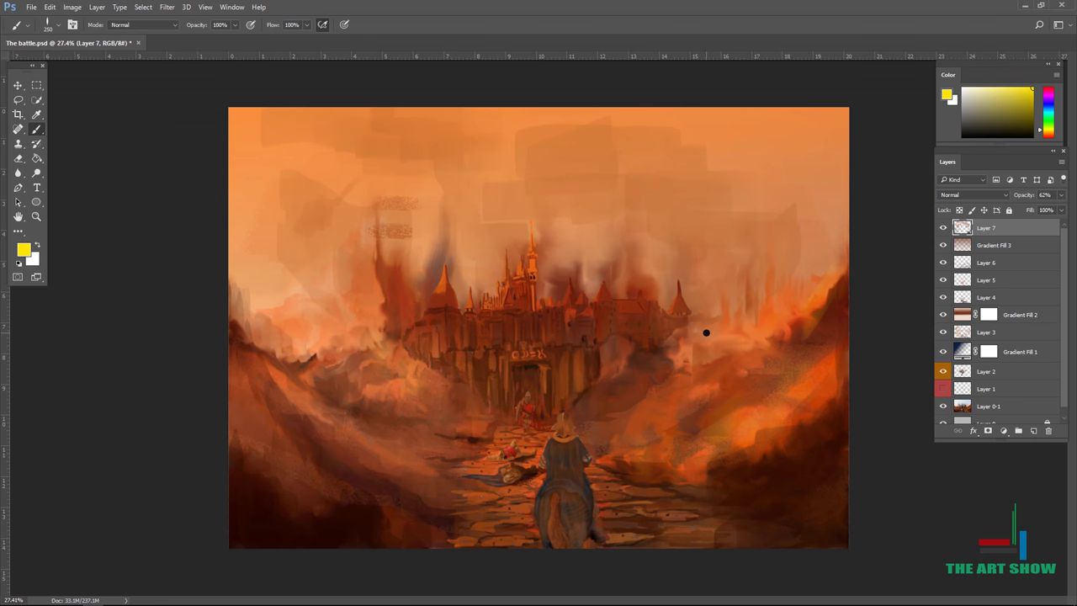